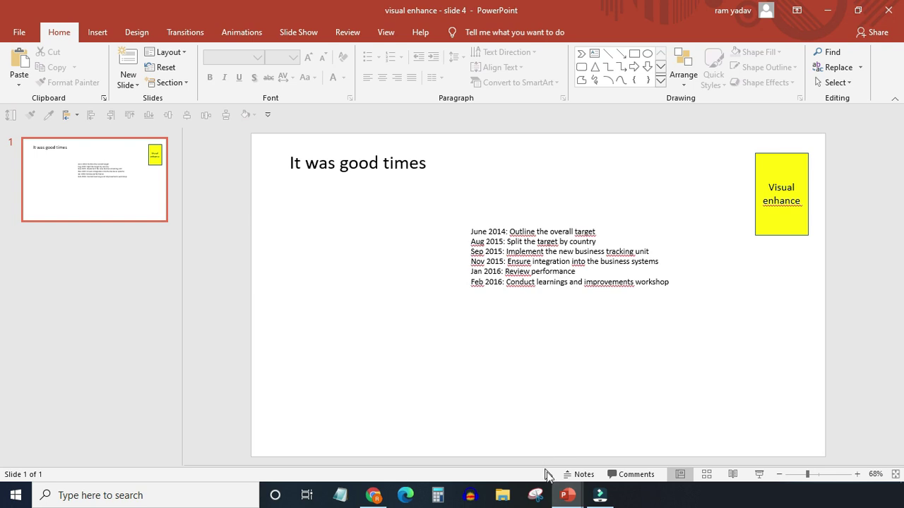
Switch to the Executive Advisors Guidelines presentation and duplicate slide 2, the yellow frame slide.
mouse_move(567, 495)
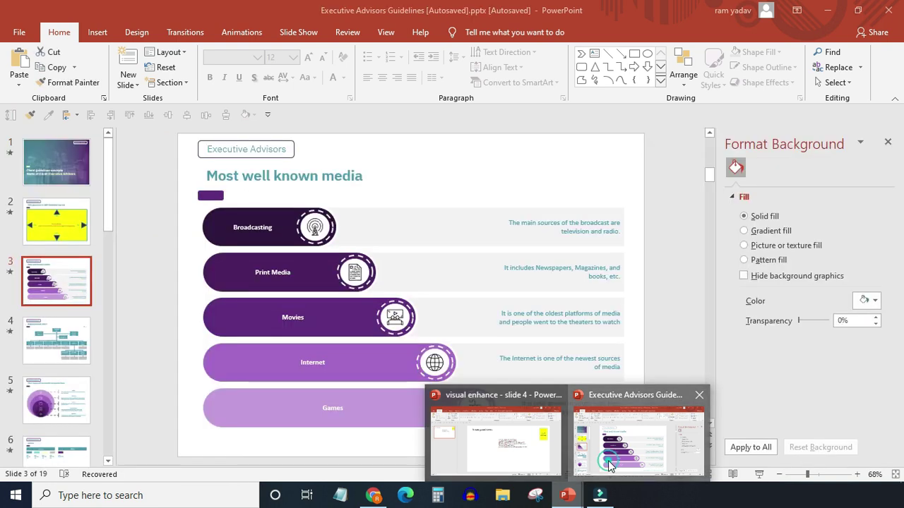
left_click(606, 452)
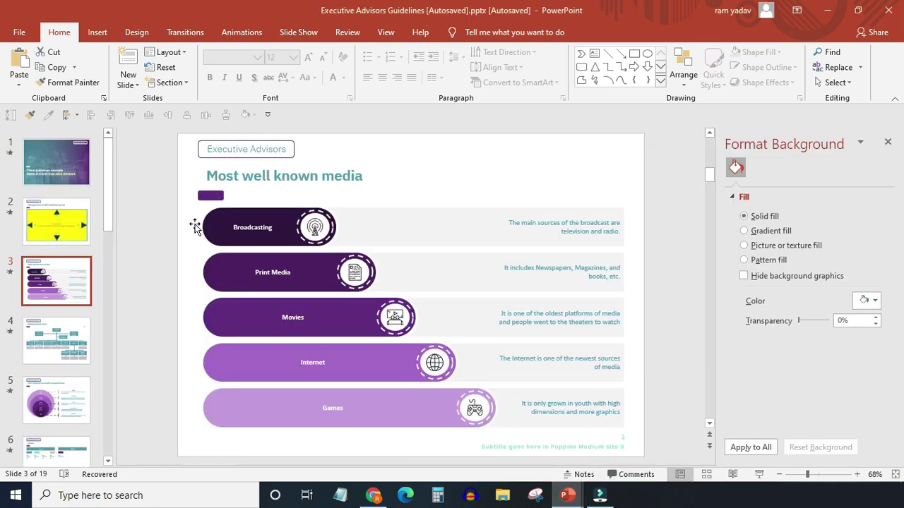
left_click(59, 231)
key("ctrl+d")
Delete the four black triangles and their four measurement labels from the duplicated slide.
left_click(233, 325)
left_click(259, 317, "shift")
left_click(411, 227, "shift")
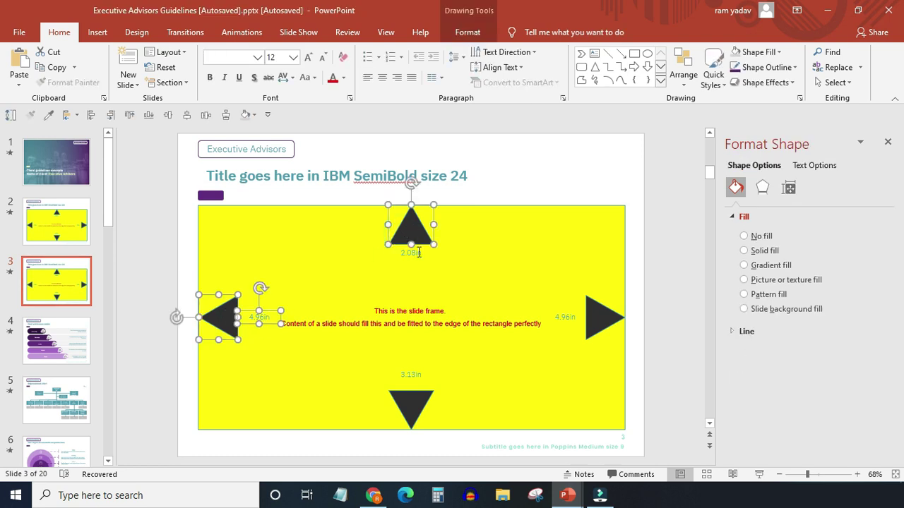
left_click(411, 252, "shift")
left_click(604, 317, "shift")
left_click(565, 317, "shift")
left_click(411, 408, "shift")
left_click(422, 374, "shift")
key("Delete")
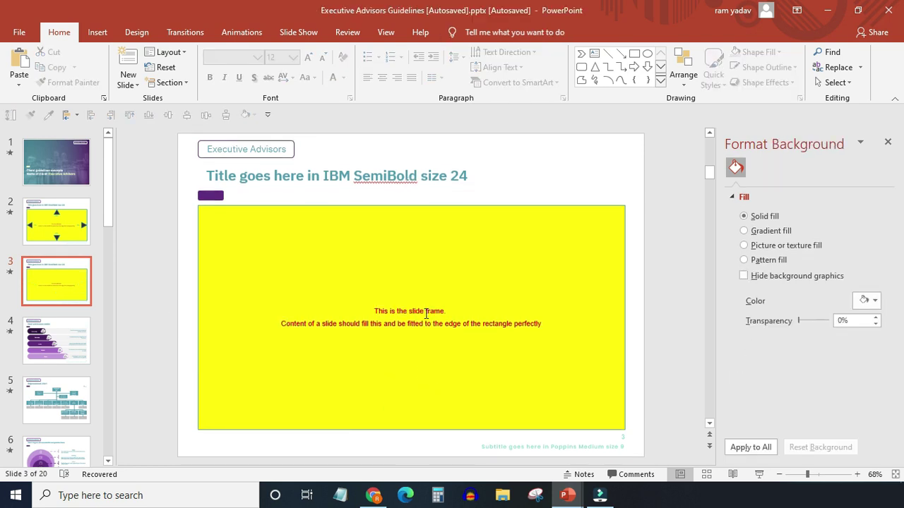
Clear all the text inside the yellow frame on slide 3.
double_click(416, 311)
key("ctrl+a")
key("Delete")
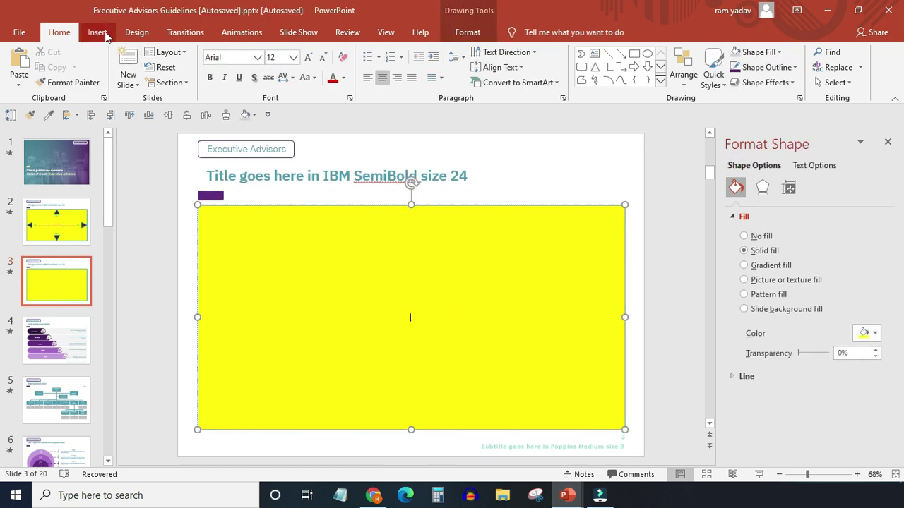
Draw a chevron block arrow about 1.49" wide and 0.39" high near the yellow frame's left edge.
left_click(98, 33)
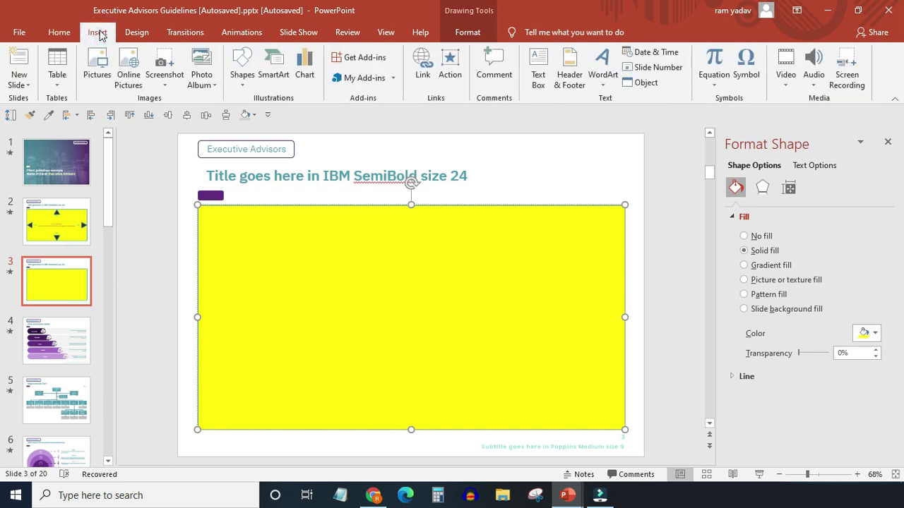
left_click(243, 71)
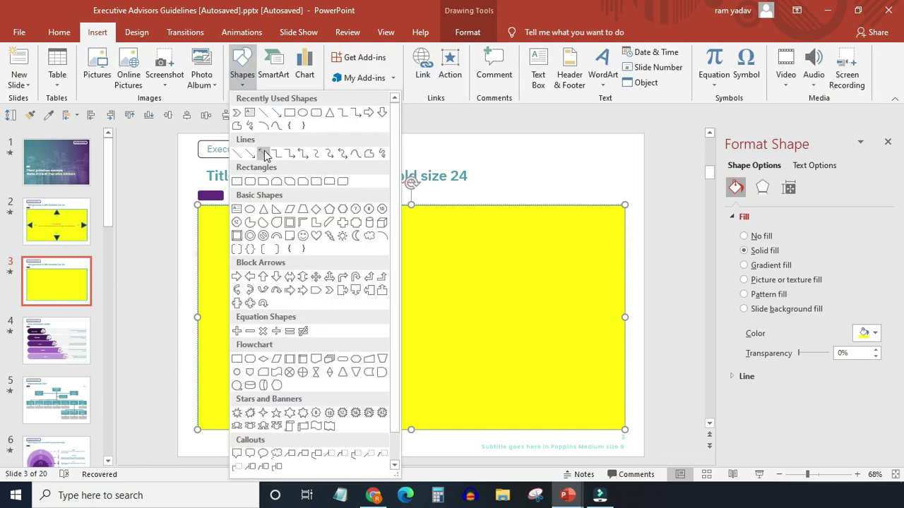
left_click(330, 291)
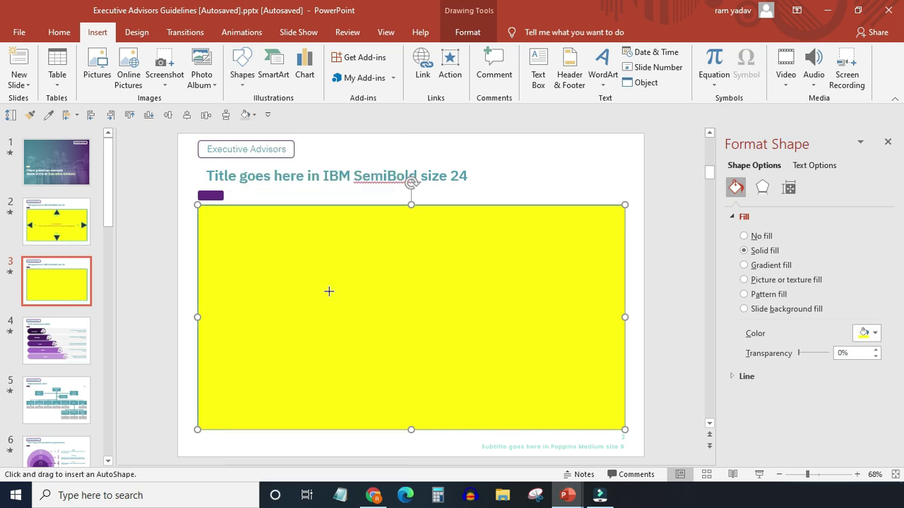
left_click_drag(212, 305, 277, 322)
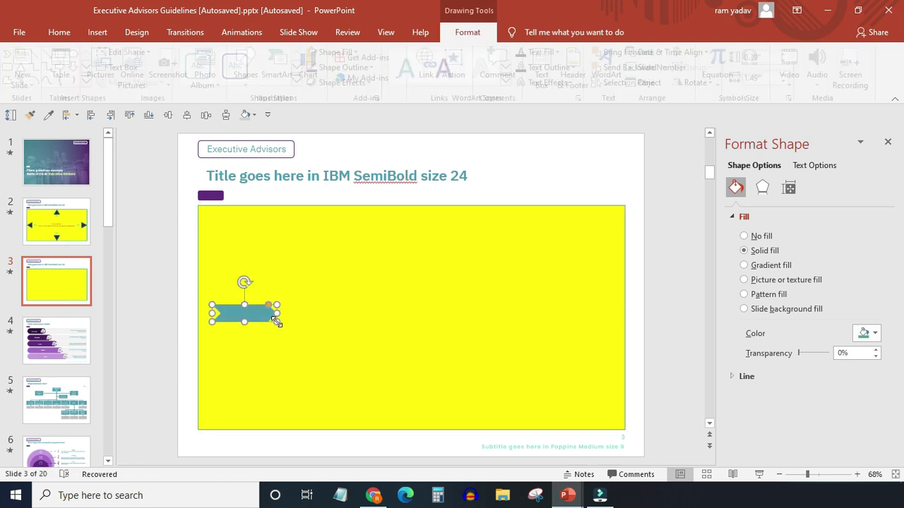
Show the guides and align the chevron to the yellow frame's vertical middle and left edge.
left_click(308, 285, "shift")
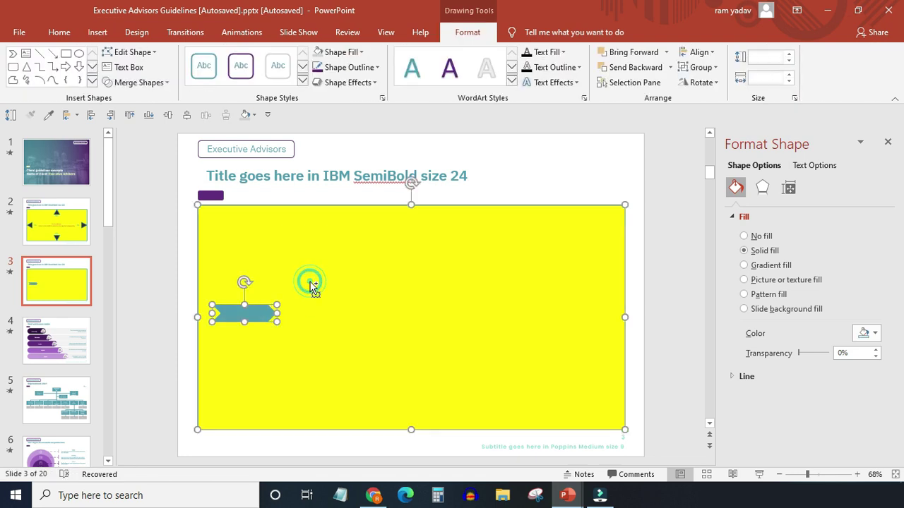
left_click(170, 116)
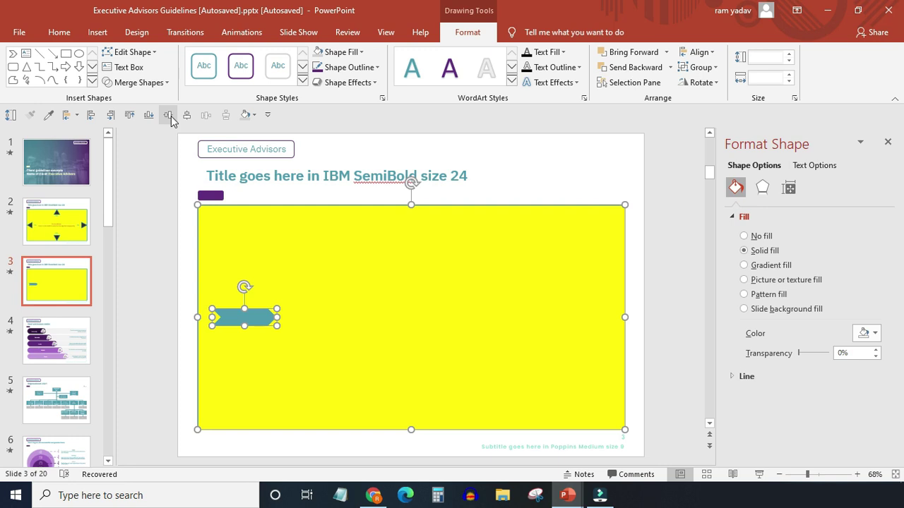
left_click(388, 33)
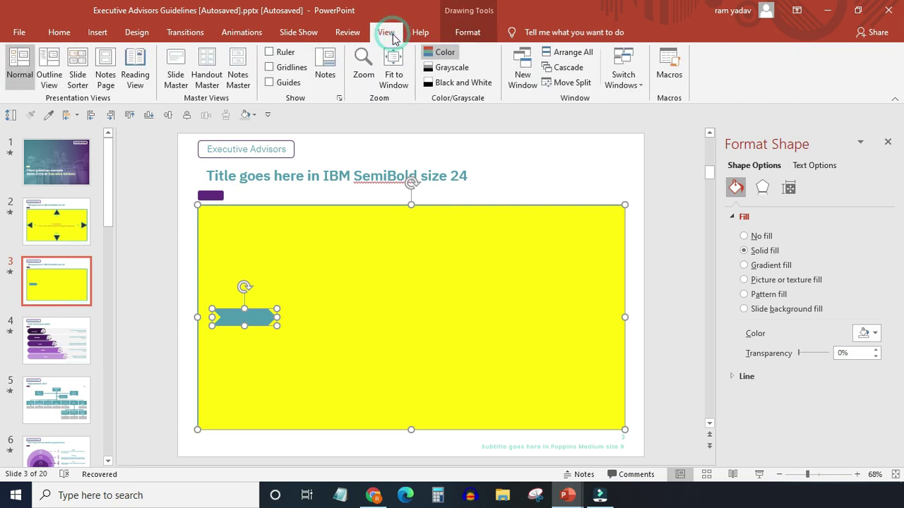
left_click(270, 83)
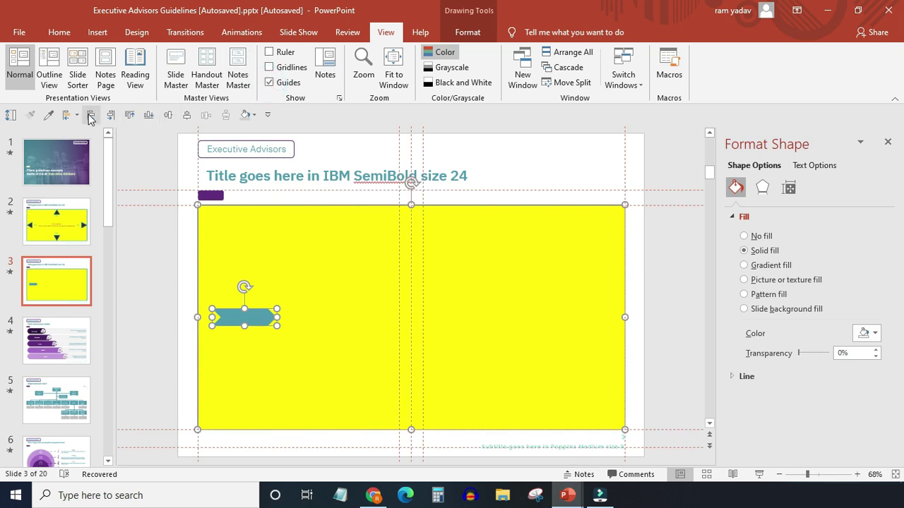
left_click(90, 116)
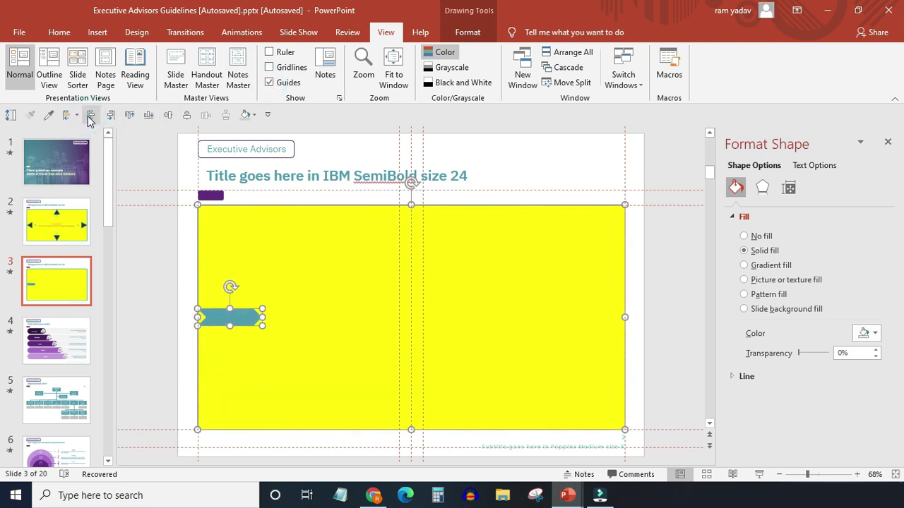
left_click(237, 323)
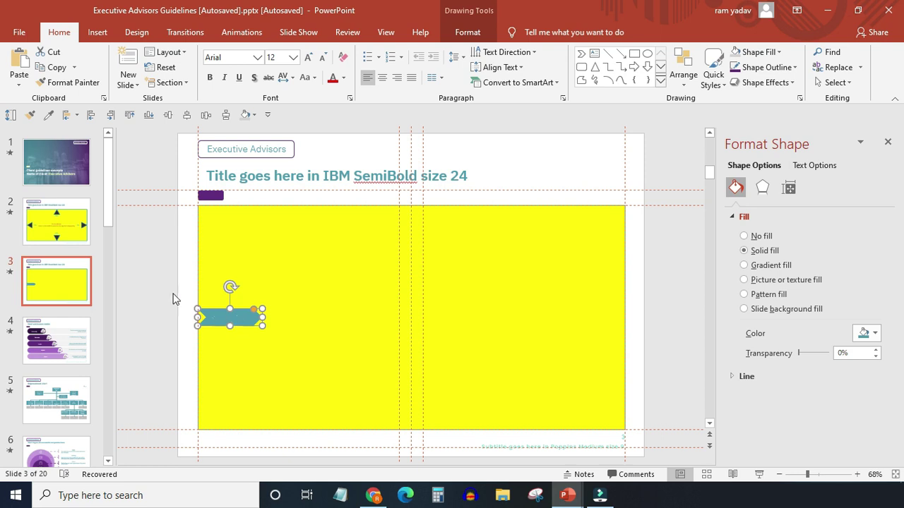
Check the frame's half-width on slide 2 and compute 4.96 × 2 ÷ 6 in the Calculator.
left_click(64, 223)
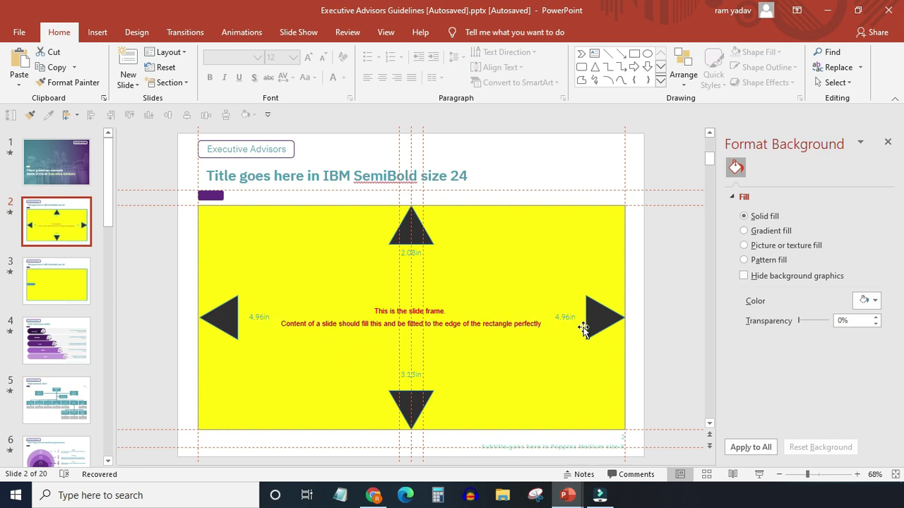
left_click(438, 495)
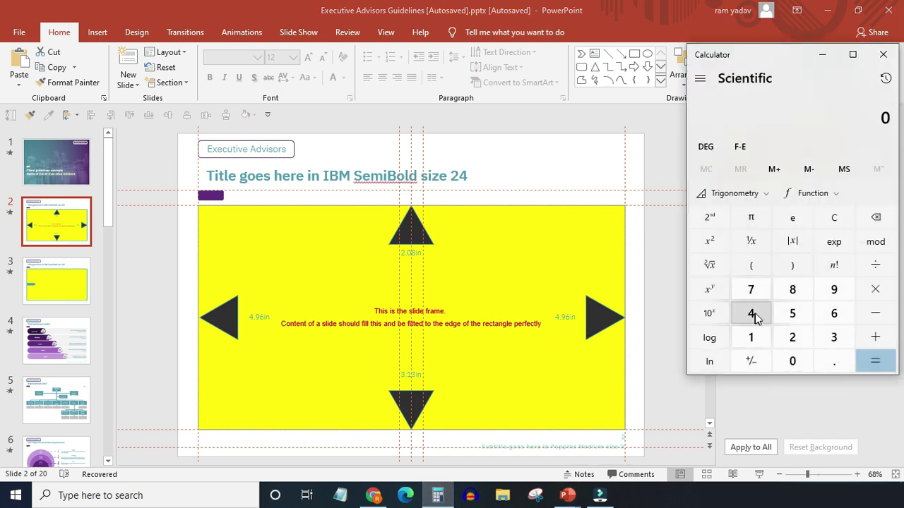
left_click(751, 313)
left_click(834, 361)
left_click(834, 290)
left_click(834, 313)
left_click(875, 289)
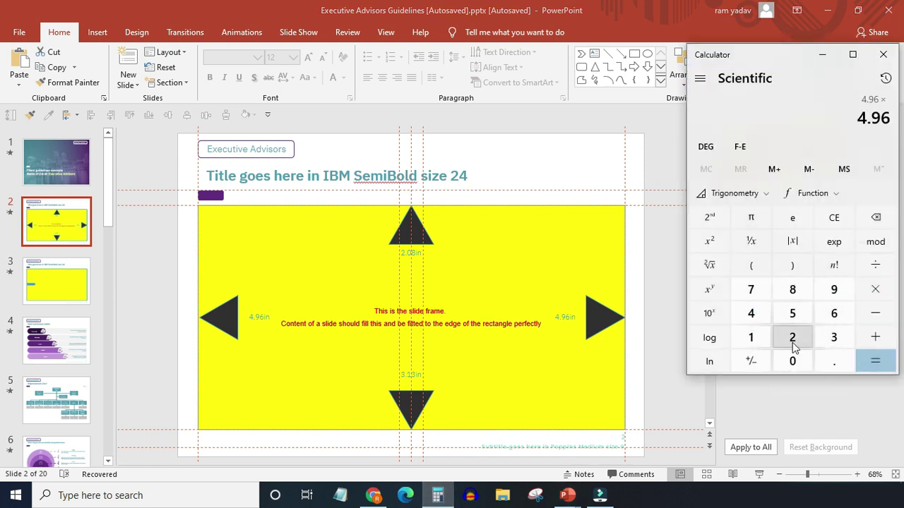
left_click(793, 339)
left_click(875, 361)
left_click(875, 267)
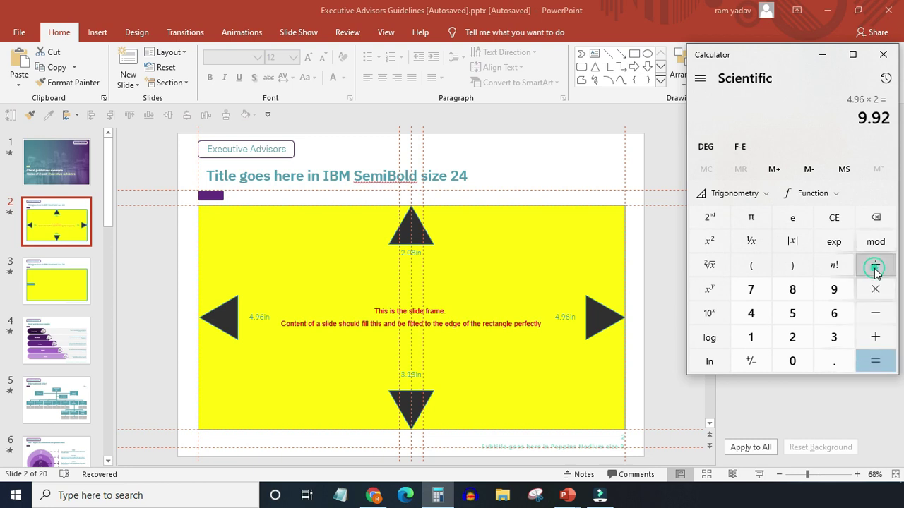
left_click(834, 313)
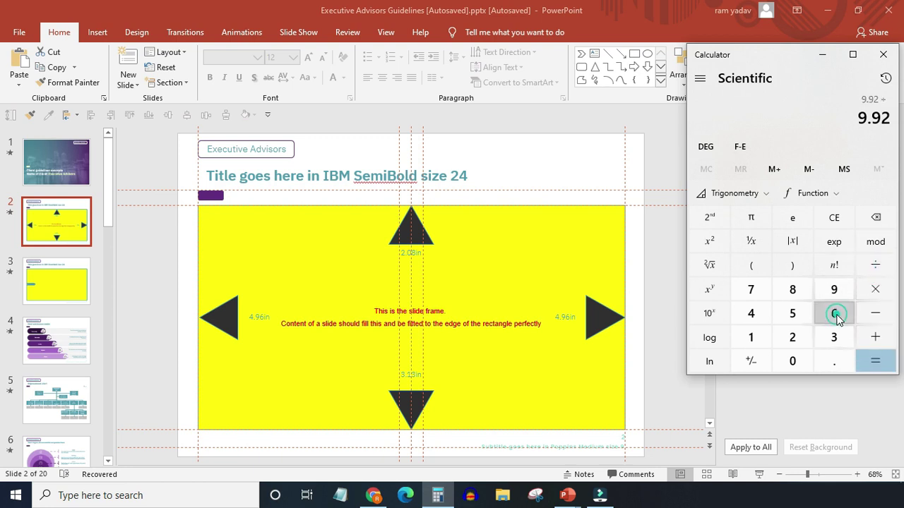
left_click(876, 362)
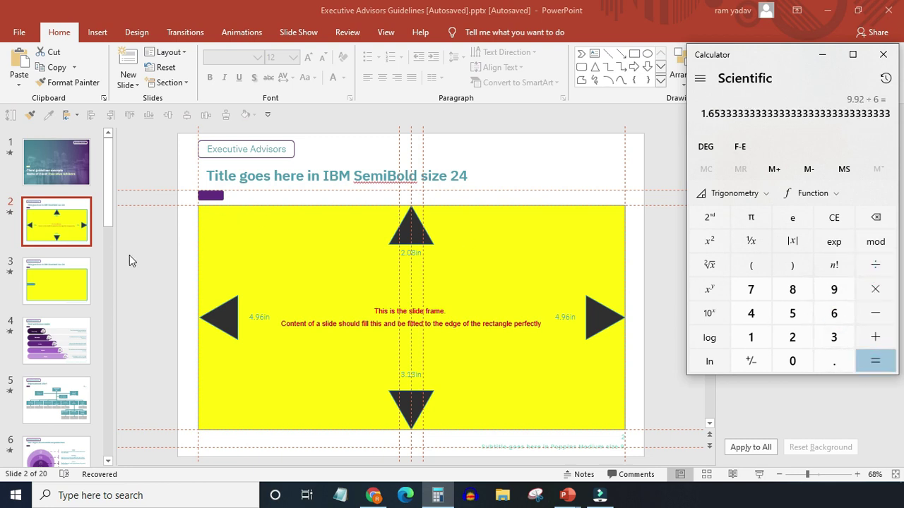
Return to slide 3 in PowerPoint and set the chevron's width to 1.65".
left_click(62, 285)
left_click(62, 285)
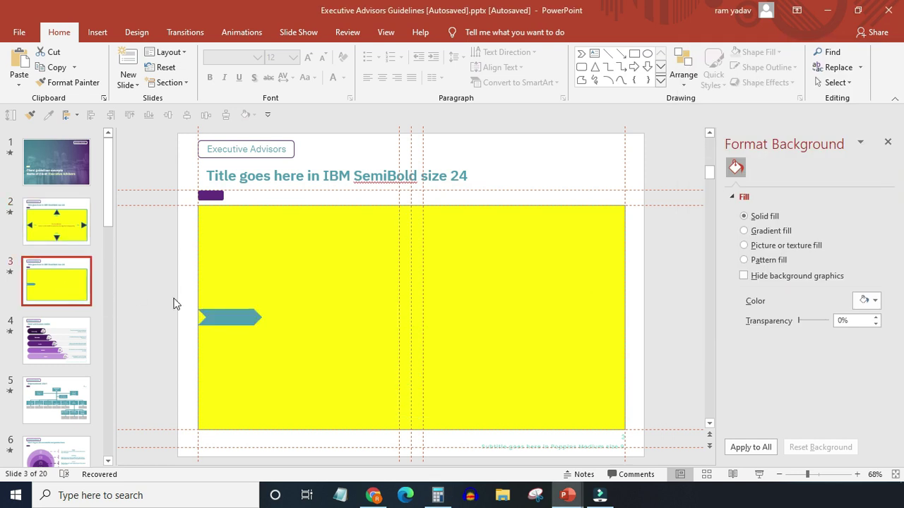
left_click(230, 317)
left_click(790, 188)
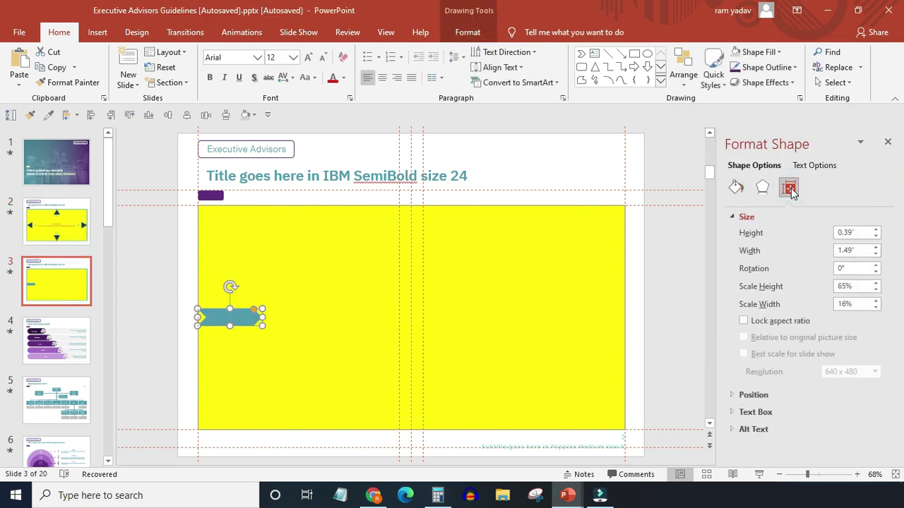
left_click(853, 250)
key("BackSpace")
key("BackSpace")
type("65")
left_click(638, 270)
Copy the chevron into a row of six across the yellow frame and align the last one to the frame's right edge.
left_click(229, 318)
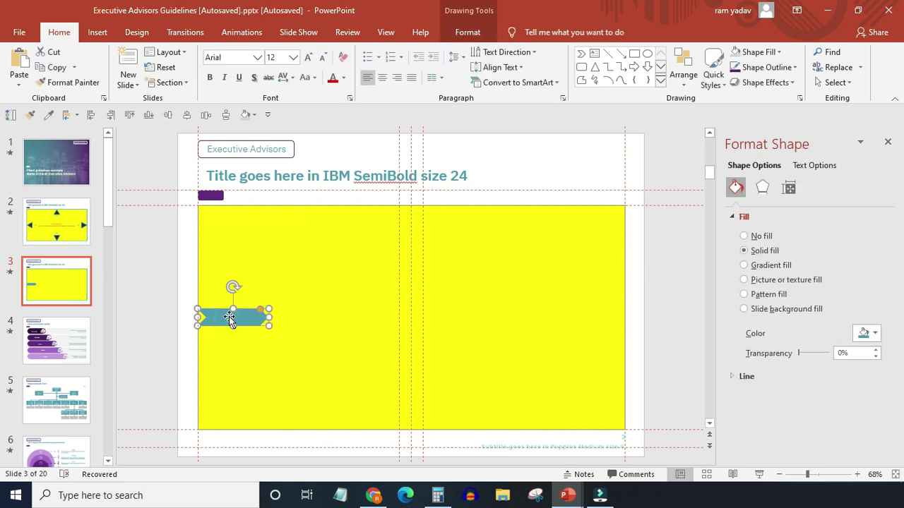
left_click_drag(229, 315, 585, 318)
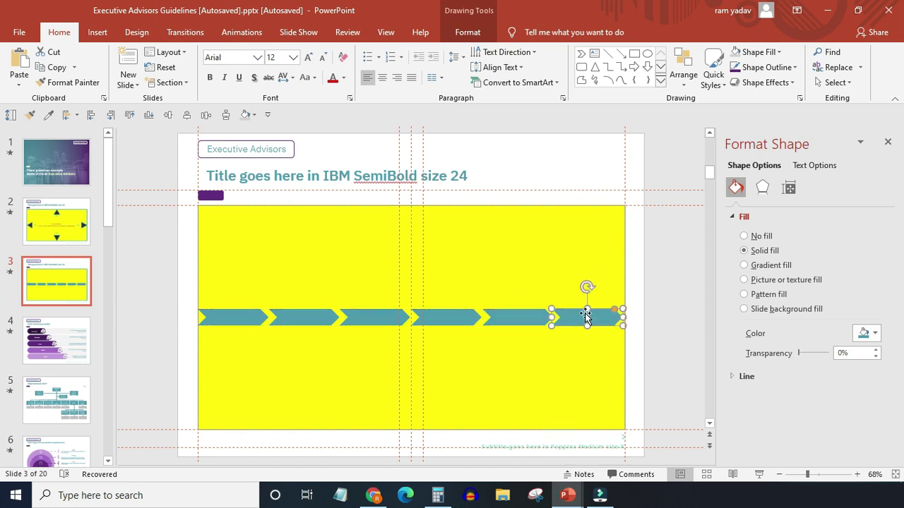
left_click(602, 256, "shift")
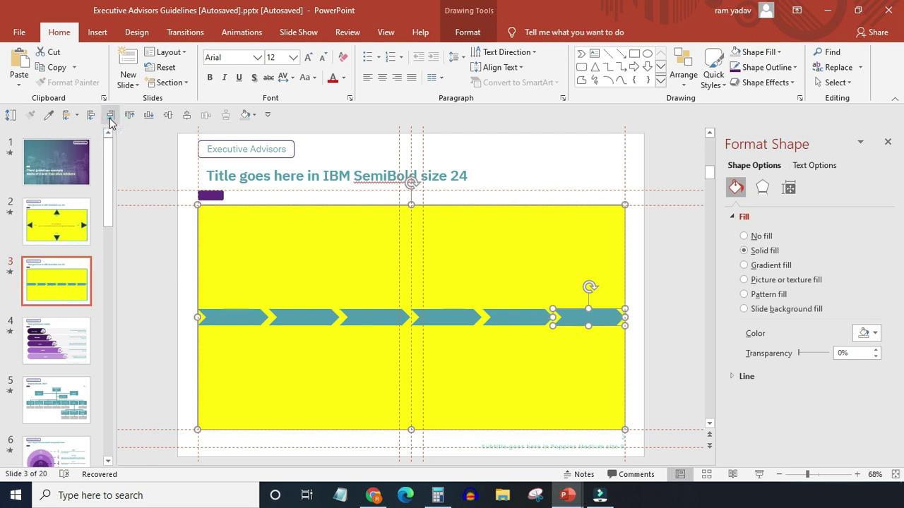
Distribute all six chevrons evenly in the horizontal direction, leaving the yellow frame out of the selection.
left_click(540, 286, "shift")
left_click(520, 319, "shift")
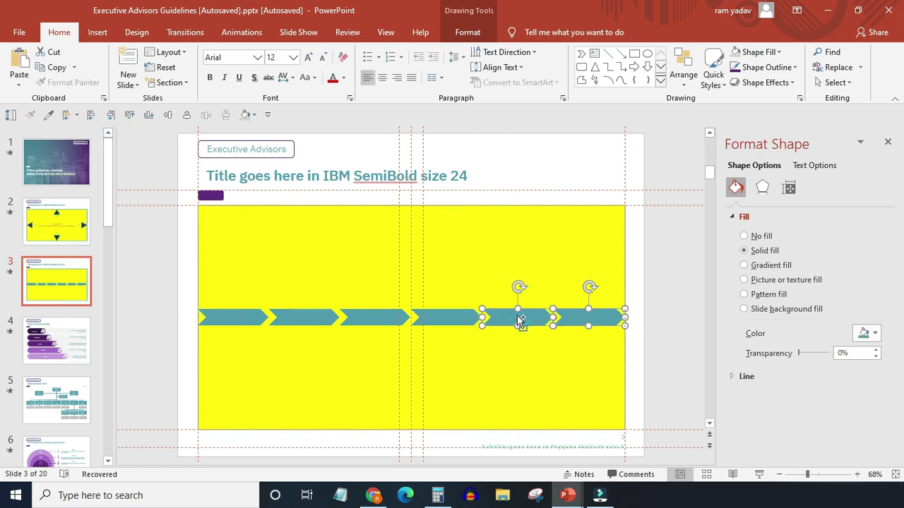
left_click(456, 318, "shift")
left_click(379, 318, "shift")
left_click(311, 318, "shift")
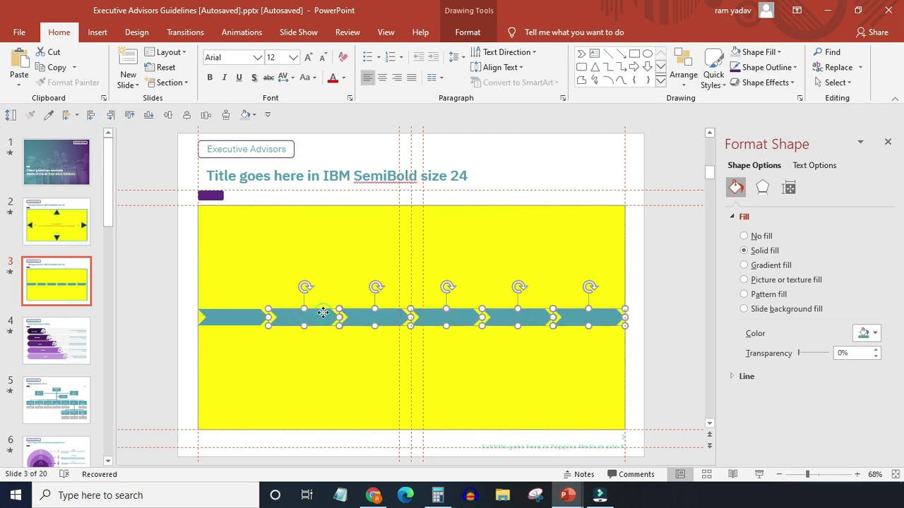
left_click(248, 317, "shift")
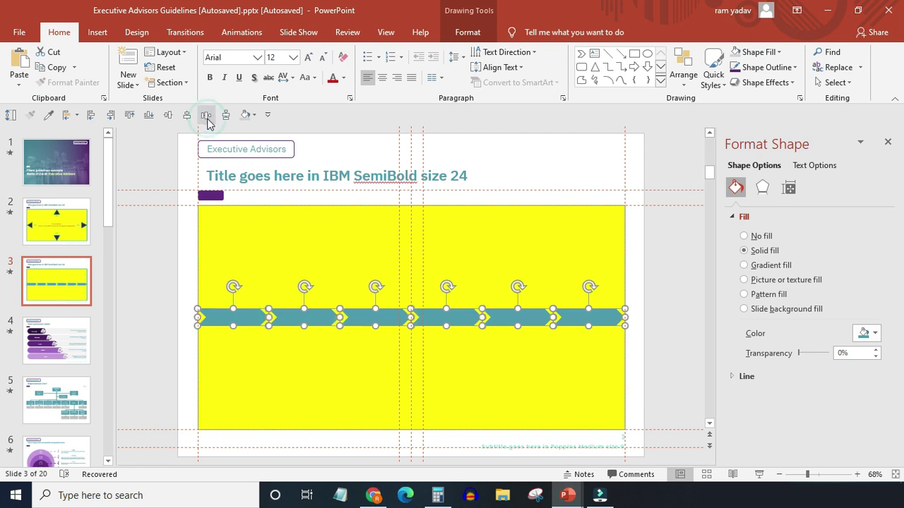
Delete the yellow frame behind the chevron row.
left_click(614, 186)
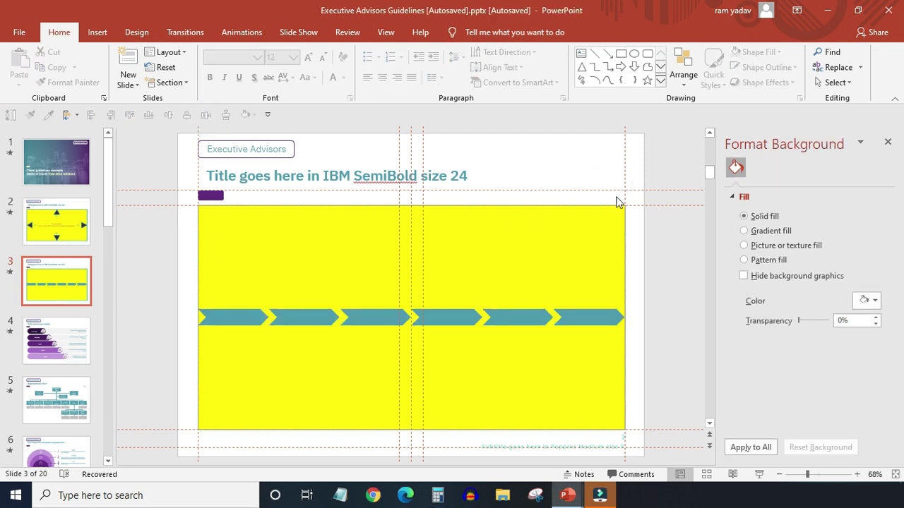
left_click(614, 205)
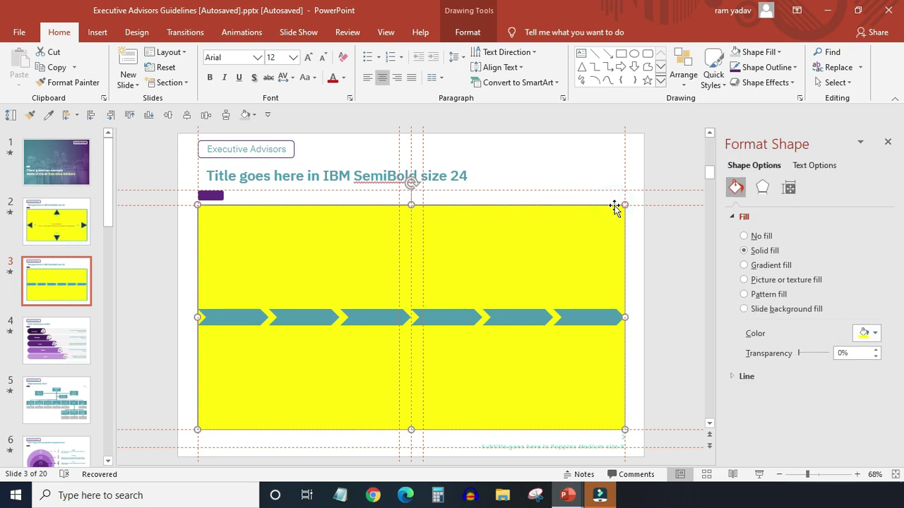
key("Delete")
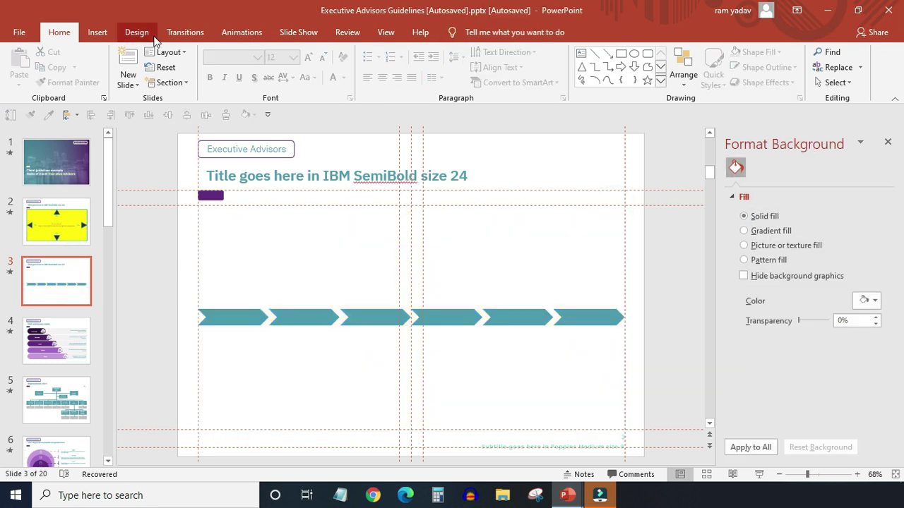
Draw a circle about 0.79" in diameter above the first chevron.
left_click(99, 33)
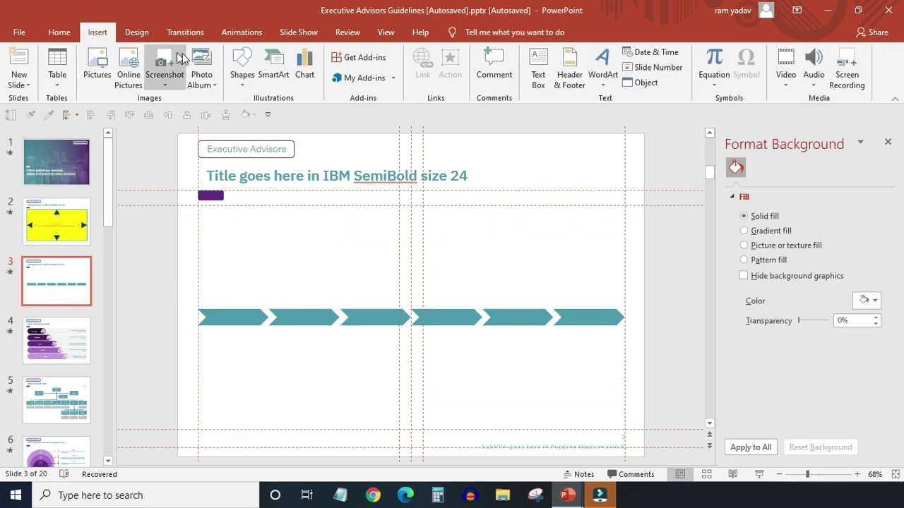
left_click(241, 67)
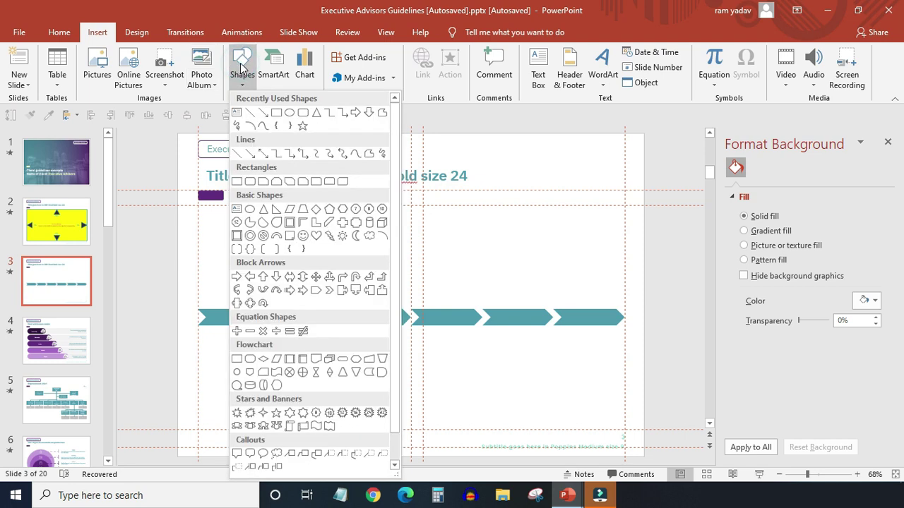
left_click(291, 113)
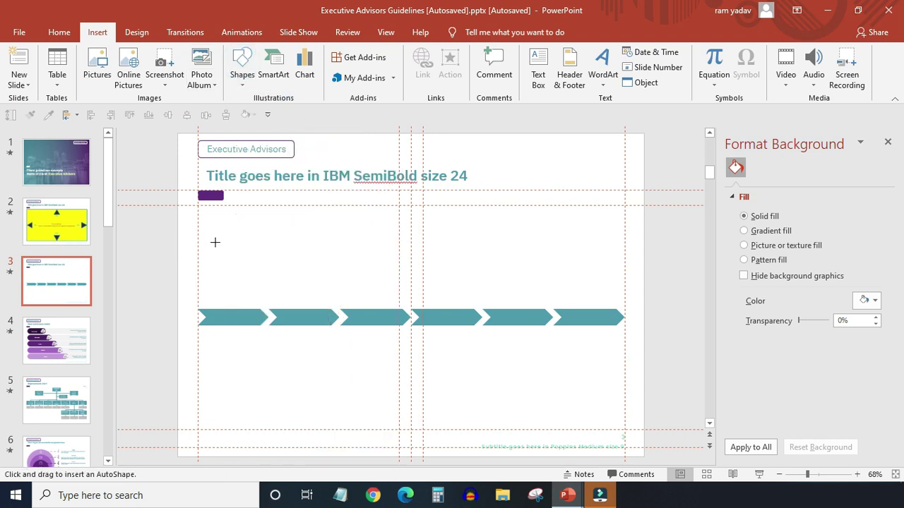
left_click_drag(214, 241, 250, 274)
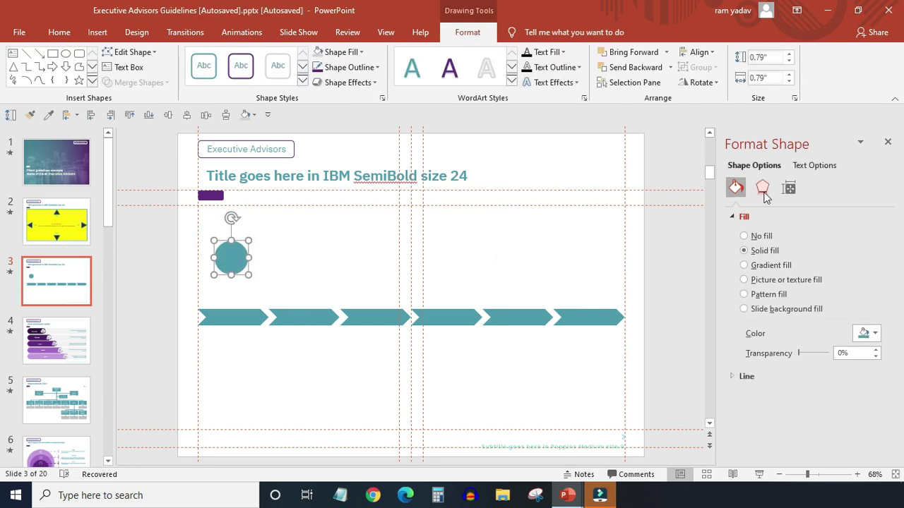
Lock the circle's aspect ratio and set its height to 0.66".
left_click(791, 188)
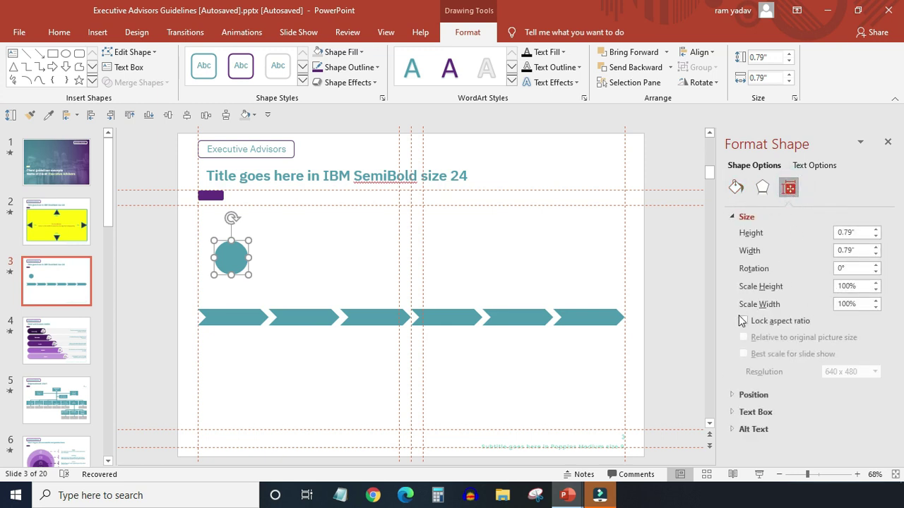
left_click(743, 322)
left_click(858, 232)
key("BackSpace")
key("BackSpace")
left_click(692, 240)
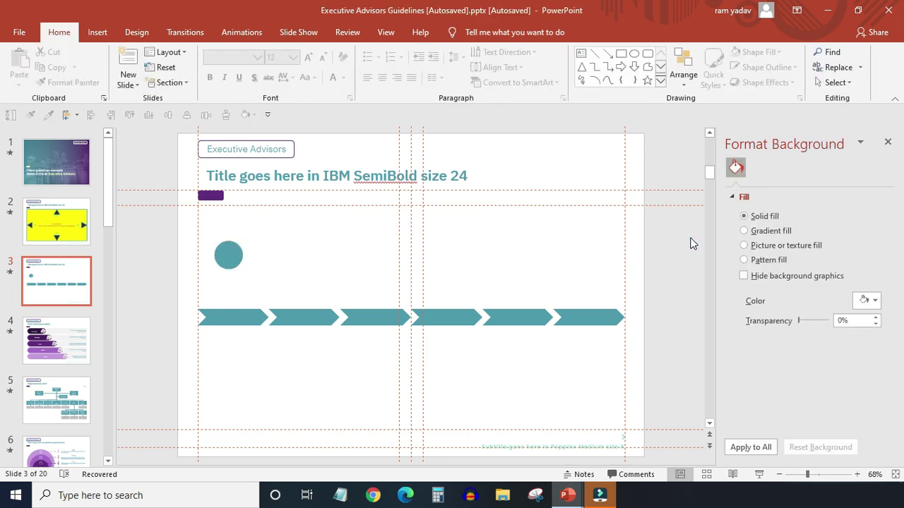
Duplicate the circle slightly offset from the original and set the copy's height to 0.81".
left_click(229, 253)
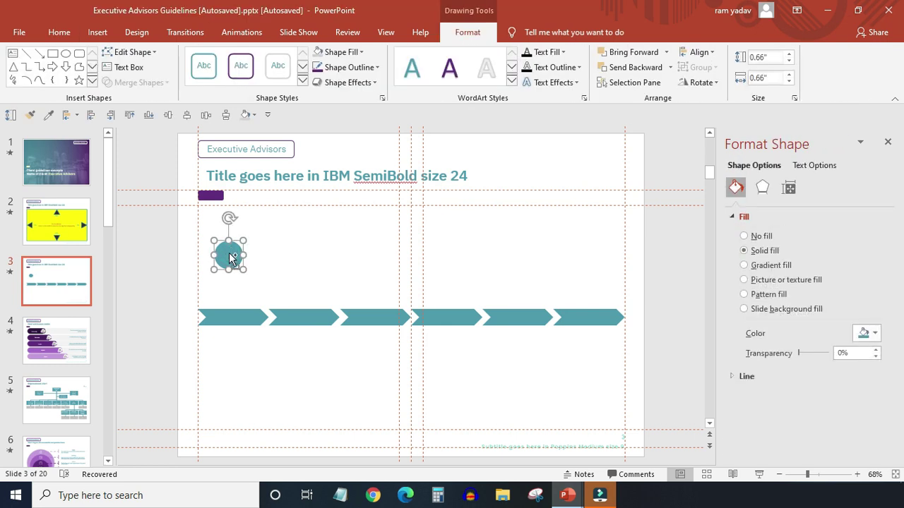
left_click_drag(229, 253, 237, 260)
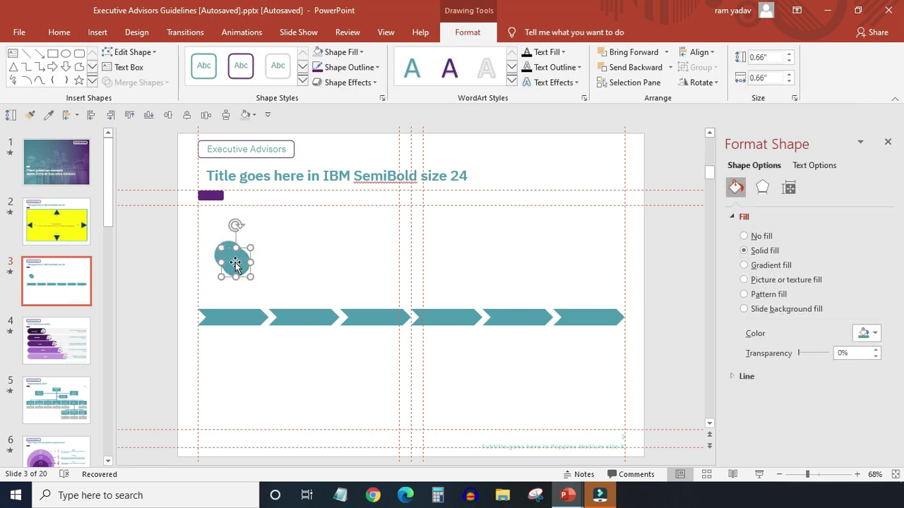
left_click(790, 188)
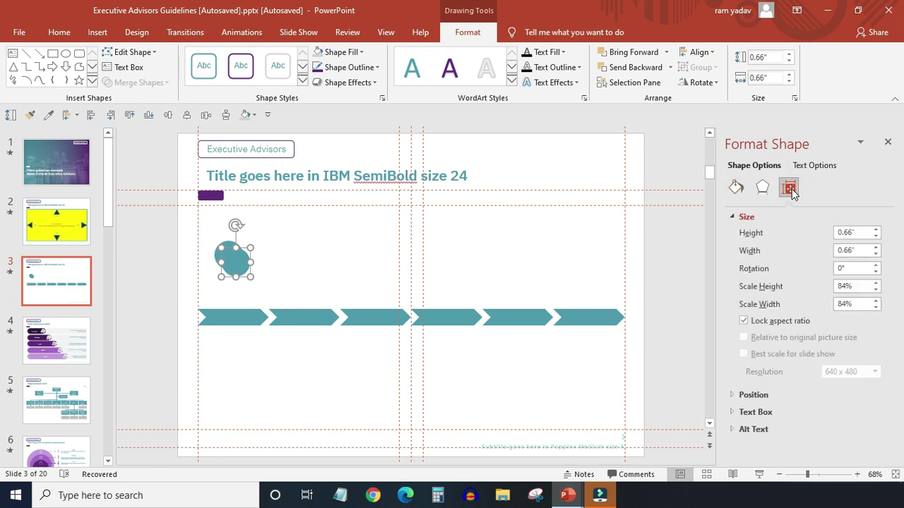
left_click(858, 233)
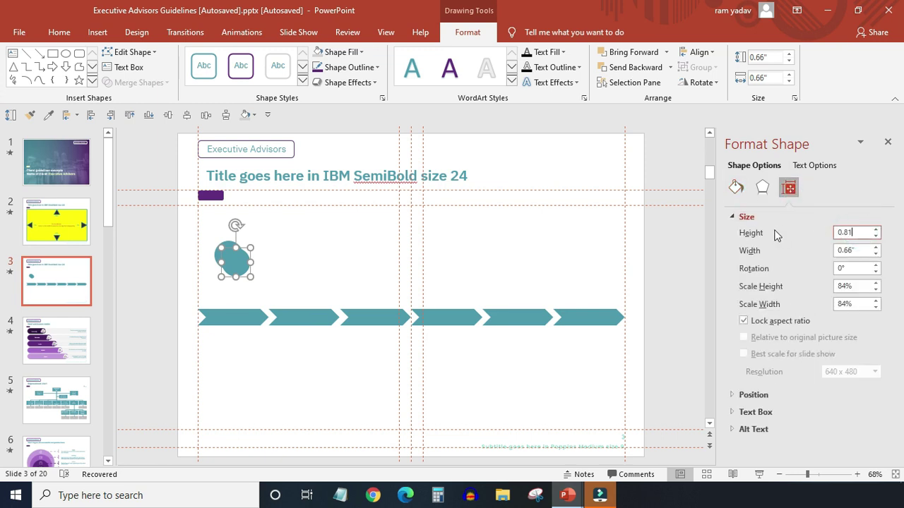
key("Return")
left_click(182, 262)
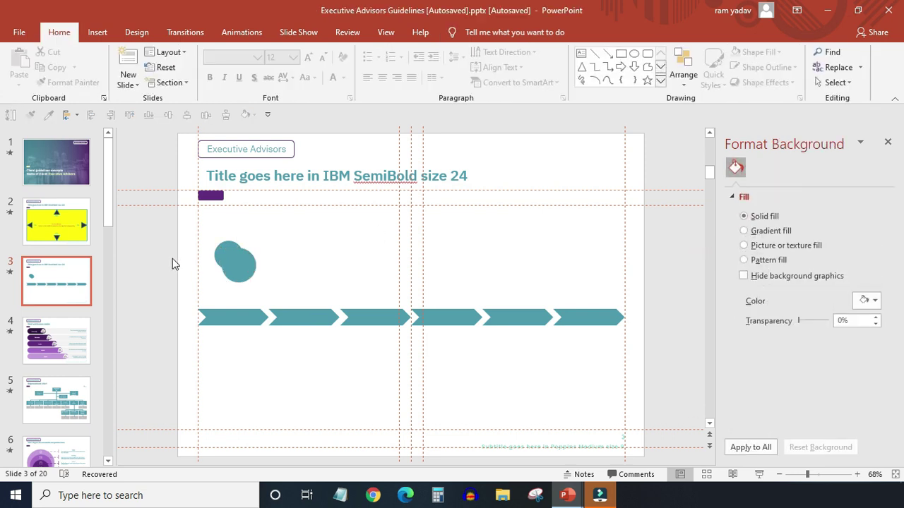
Remove the larger circle's fill and give it a solid outline.
left_click(246, 265)
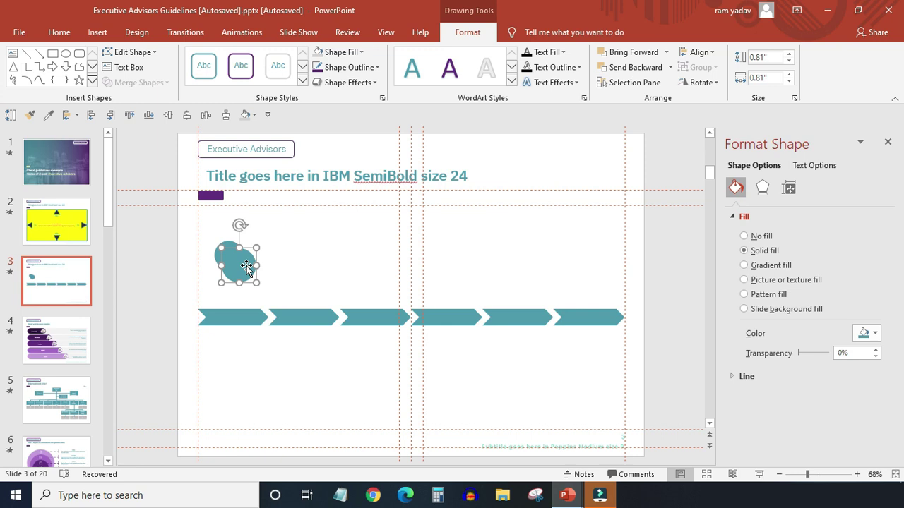
left_click(744, 237)
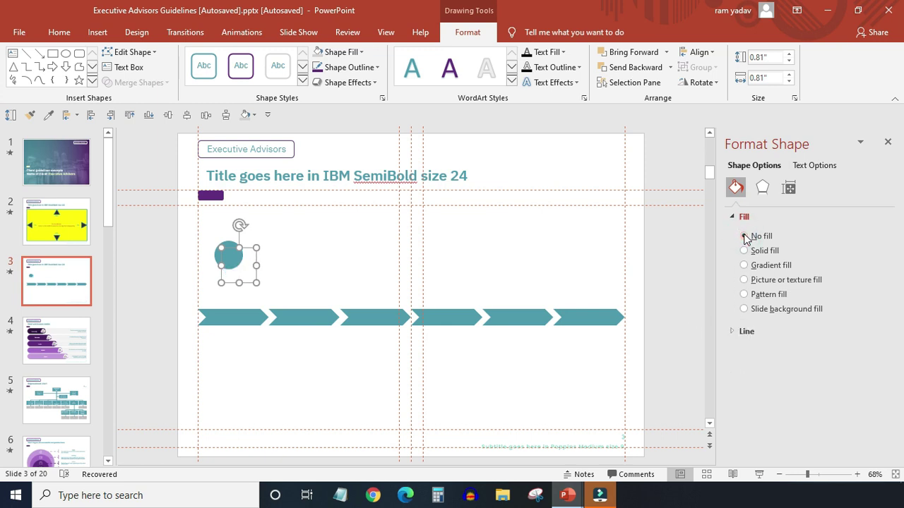
left_click(732, 333)
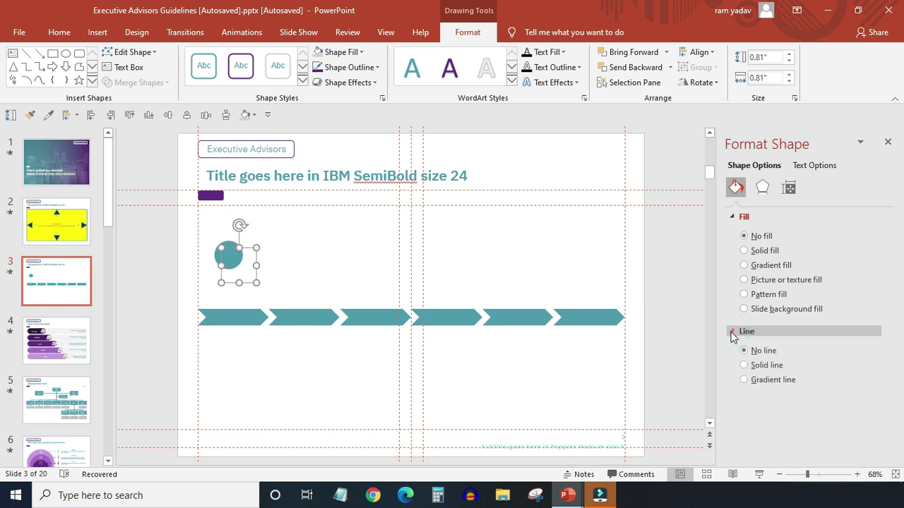
left_click(744, 365)
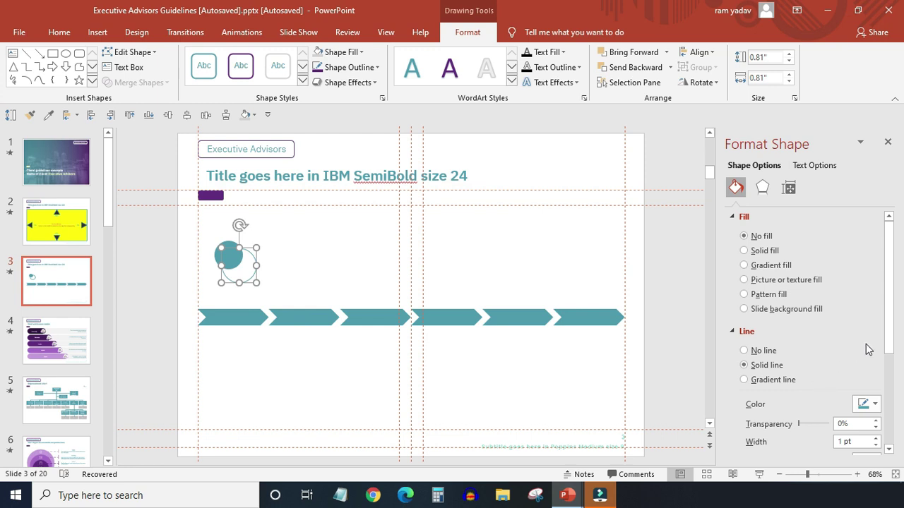
Set the larger circle's outline width to 2 pt and make it dashed.
scroll(878, 342, "down", 3)
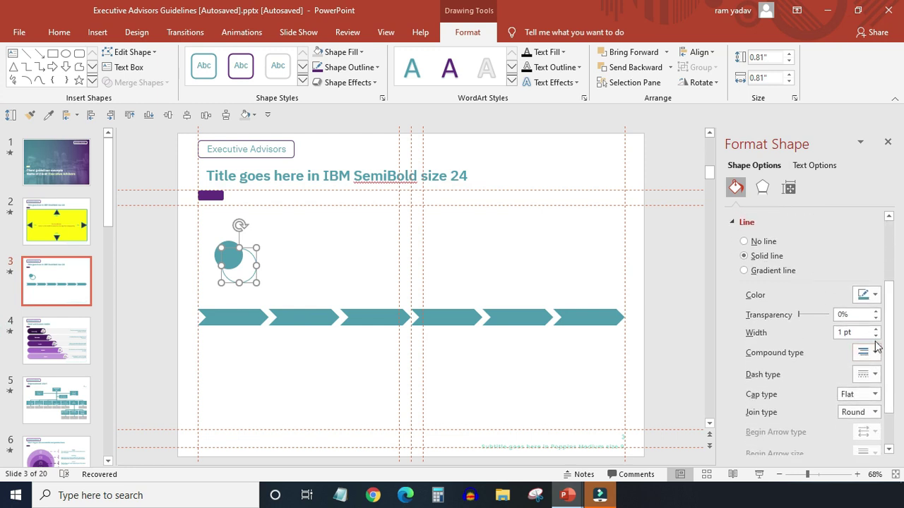
left_click(876, 329)
left_click(875, 329)
left_click(876, 329)
left_click(875, 329)
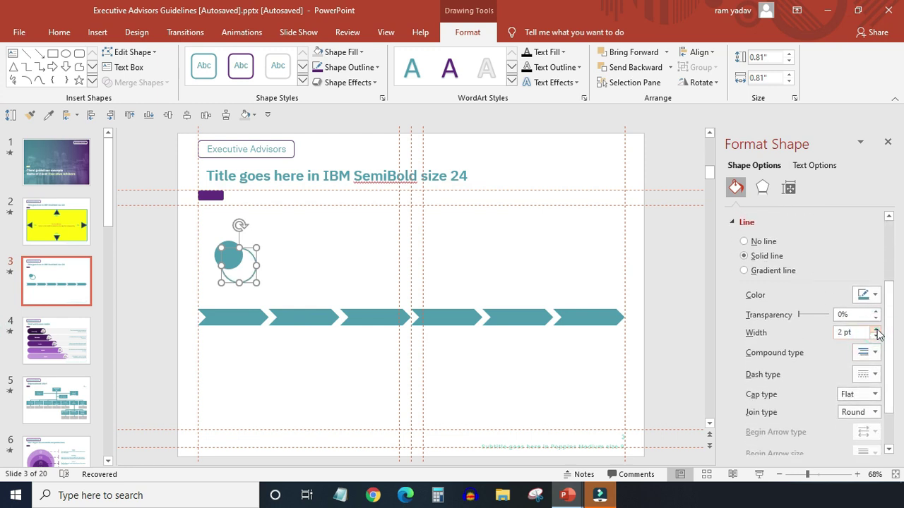
left_click(873, 374)
left_click(873, 421)
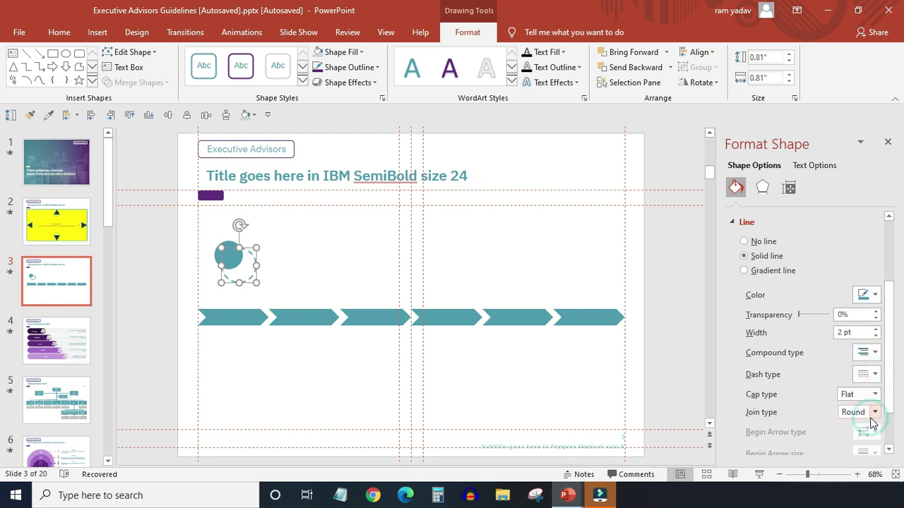
left_click_drag(890, 393, 891, 442)
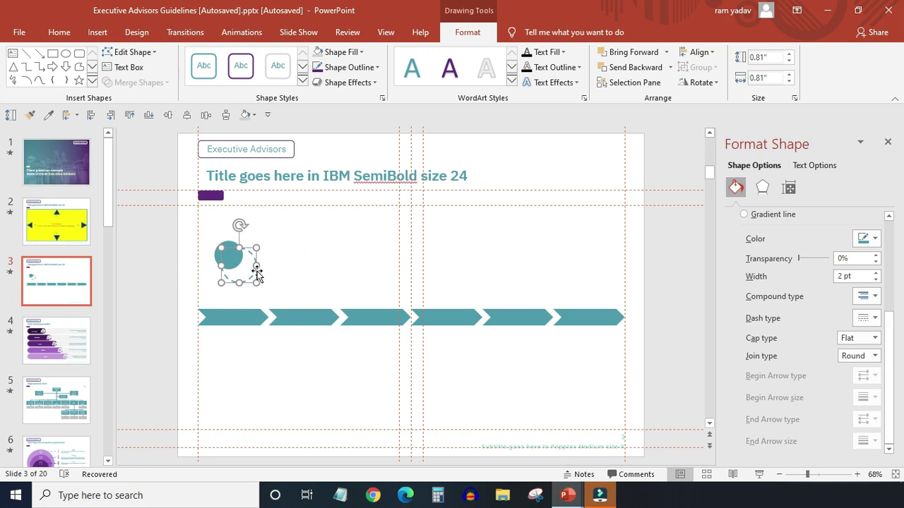
Center the dashed ring around the filled circle and align both to the horizontal center of the first chevron.
left_click_drag(256, 273, 245, 262)
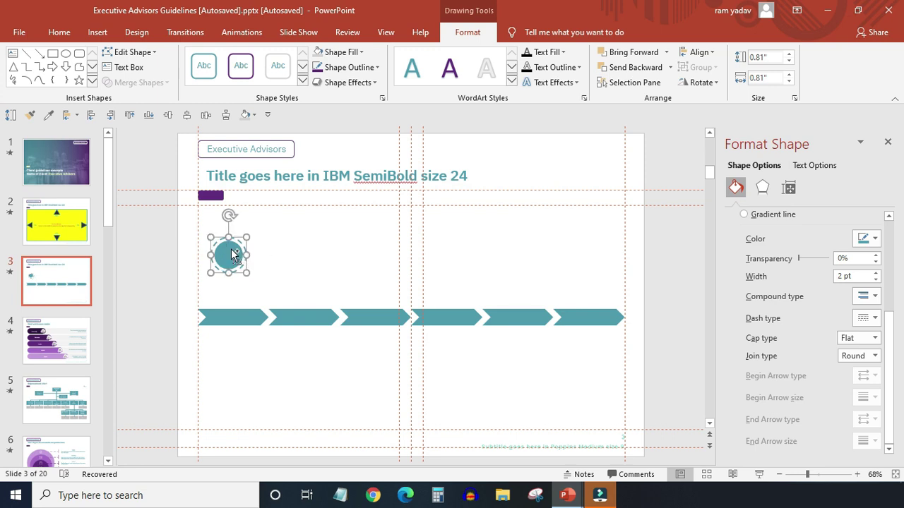
left_click(233, 254, "shift")
left_click(233, 317, "shift")
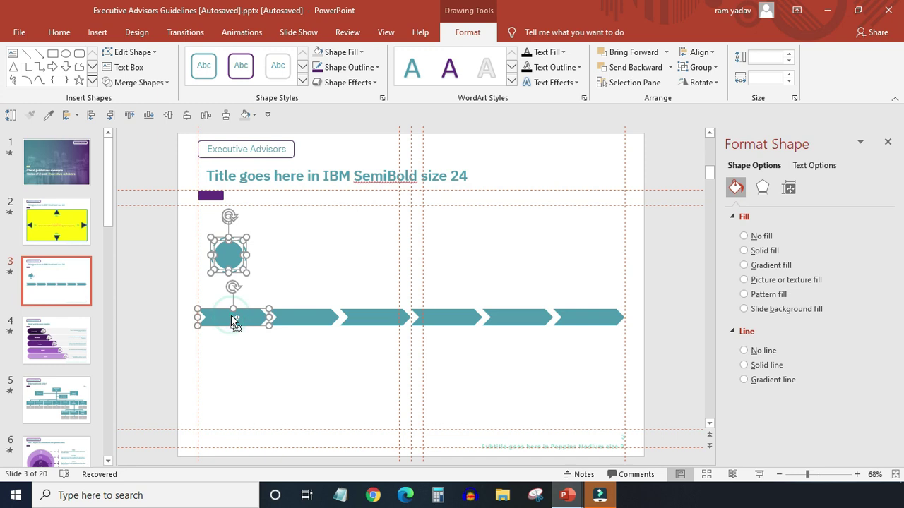
left_click(187, 115)
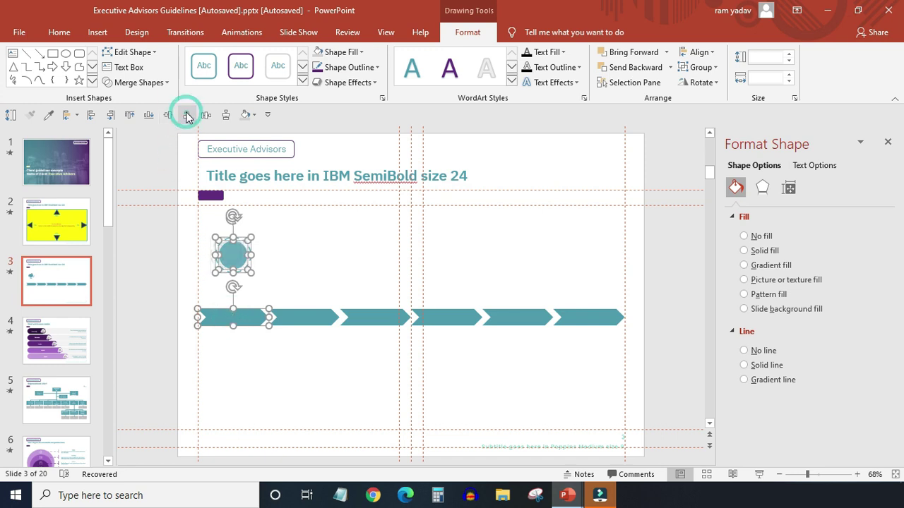
left_click(283, 247)
Draw a vertical line about 1.26" long from the filled circle down to the first chevron.
left_click(97, 32)
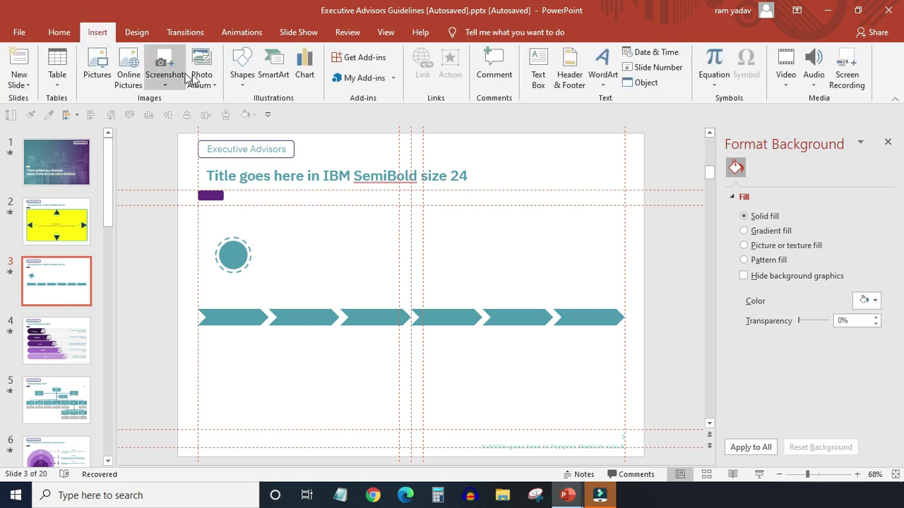
left_click(242, 71)
left_click(252, 118)
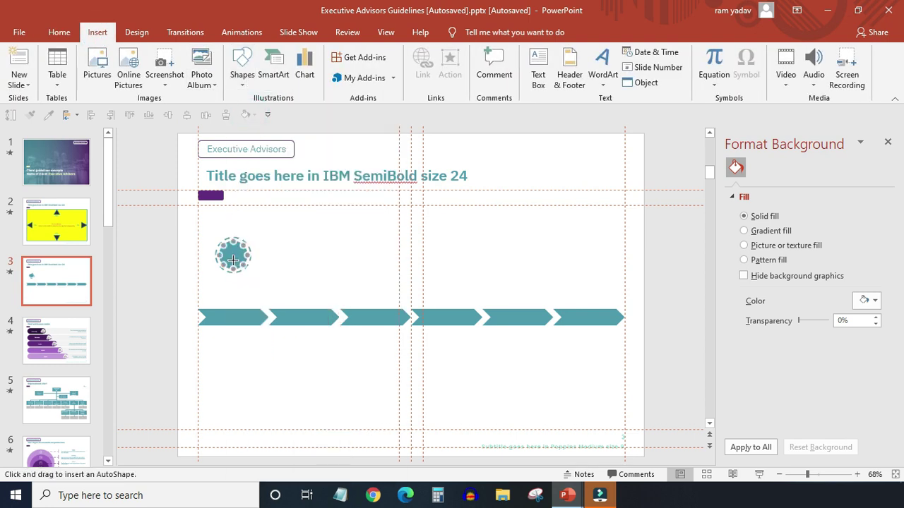
left_click_drag(232, 261, 232, 314)
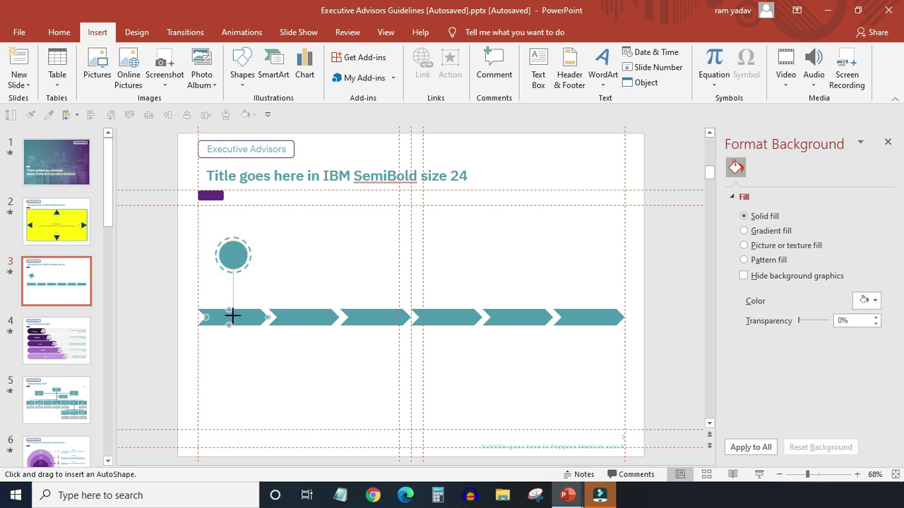
left_click_drag(232, 317, 233, 317)
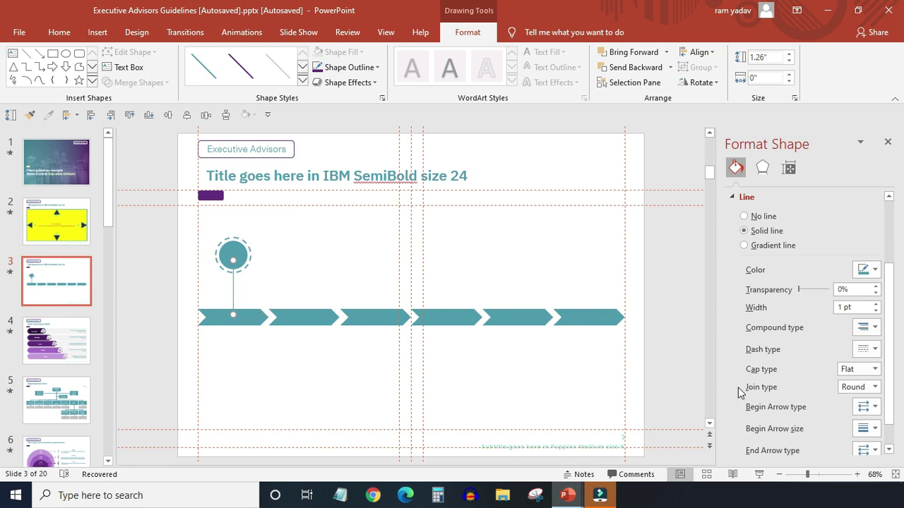
Increase the thickness of the vertical connector line.
left_click(875, 304)
left_click(874, 304)
left_click(875, 305)
left_click(875, 304)
left_click(273, 248)
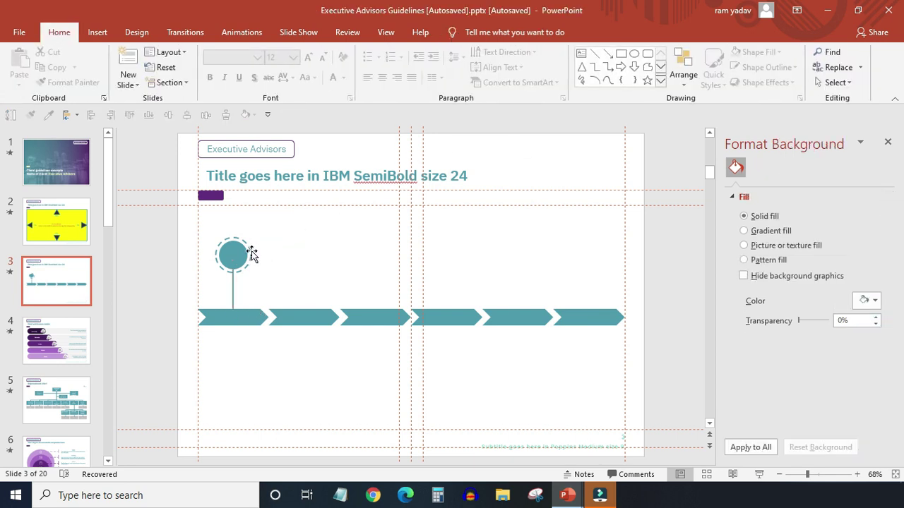
Rotate the dashed ring slightly clockwise around the filled circle.
left_click(251, 251)
left_click_drag(232, 214, 250, 221)
left_click(295, 244)
Duplicate the filled circle beside the connector line and shrink the copy to a 0.16" dot.
left_click(240, 255)
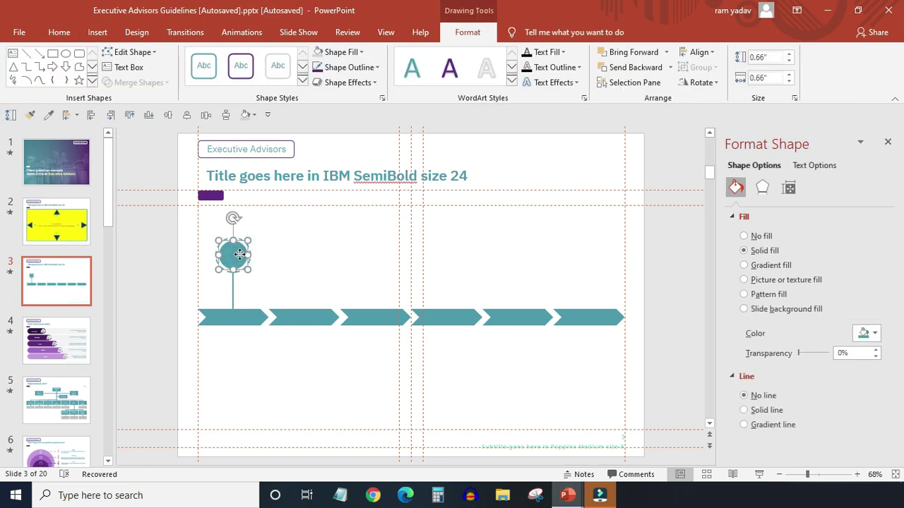
left_click(240, 256)
left_click_drag(240, 258, 270, 283)
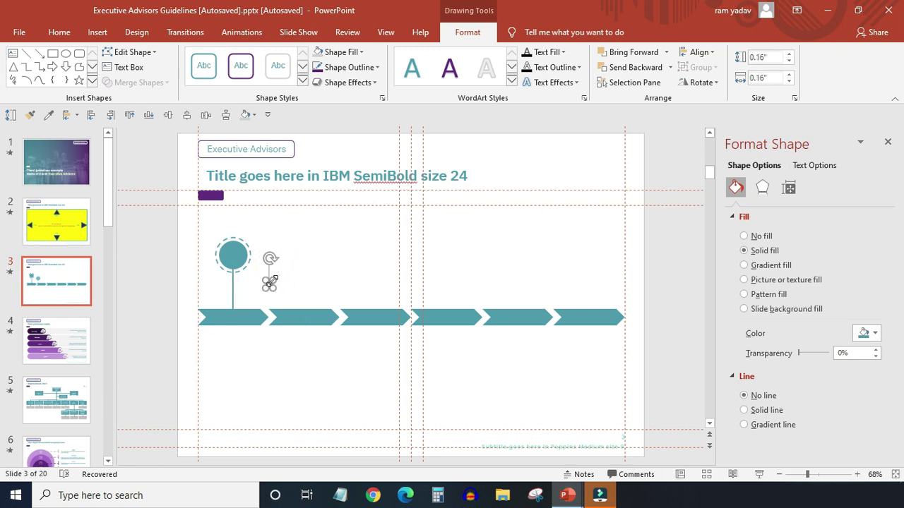
Fill the small dot with white and place it on the first chevron at the connector line's lower end.
left_click(874, 333)
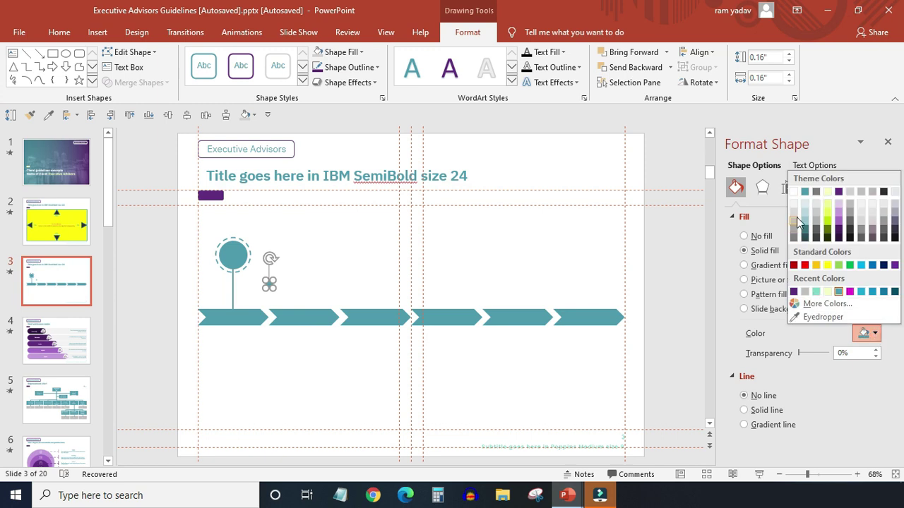
left_click(793, 191)
left_click_drag(270, 284, 234, 315)
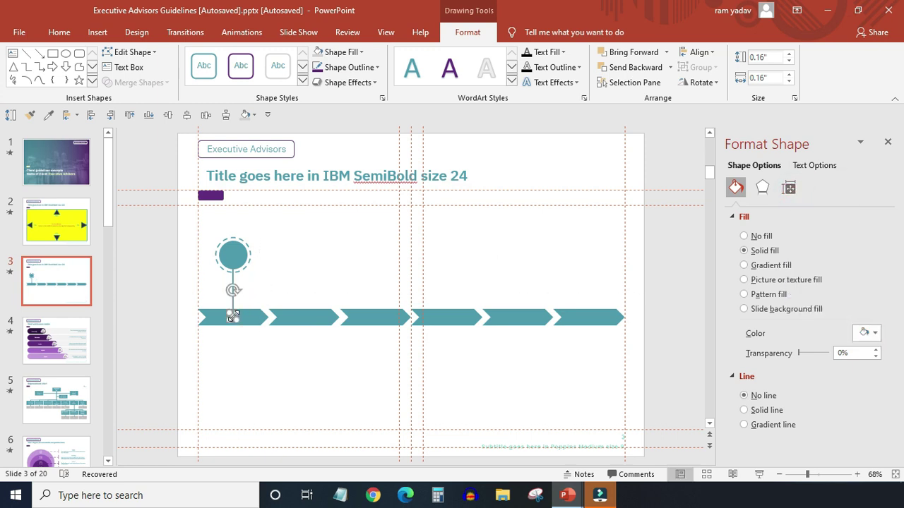
left_click(290, 278)
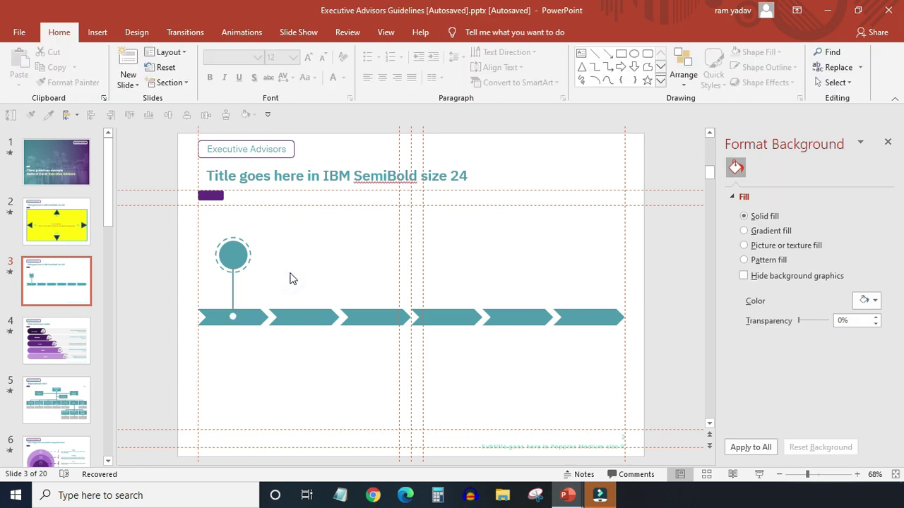
Add a text box below the first chevron with the text "June".
left_click(98, 33)
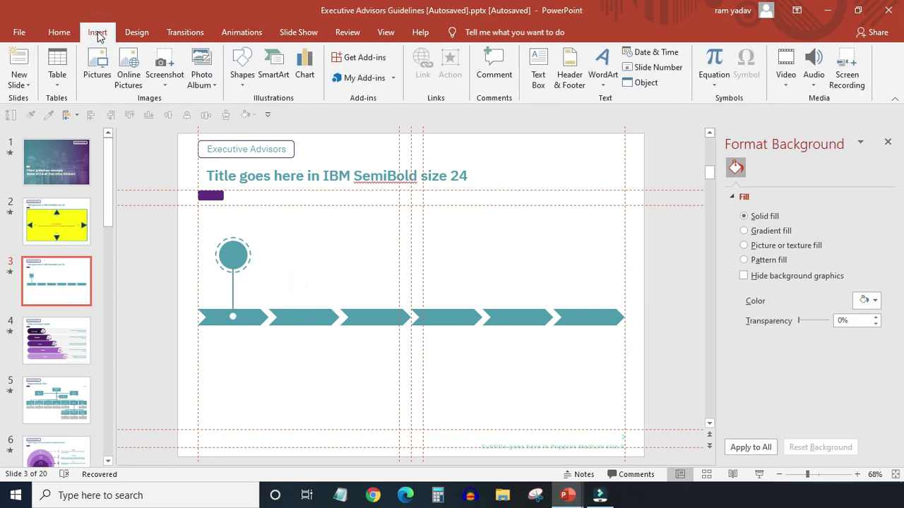
left_click(537, 70)
left_click_drag(210, 344, 260, 378)
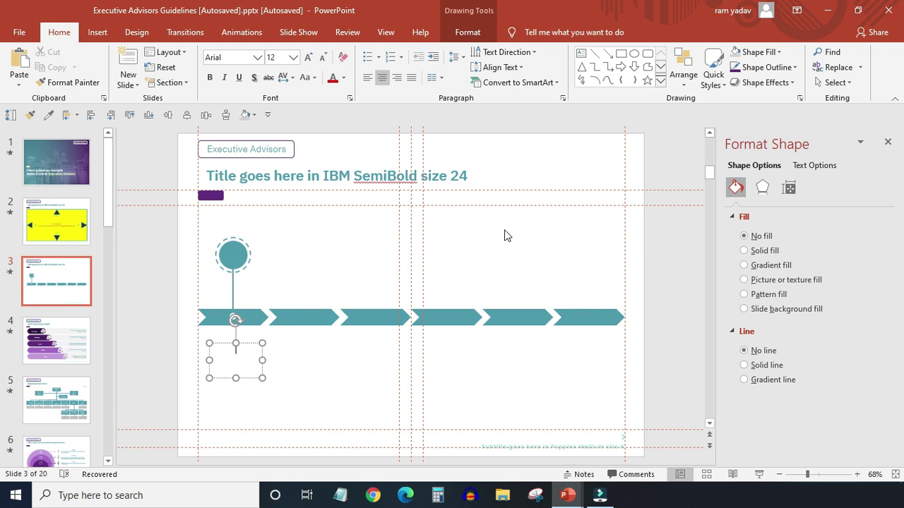
type("June")
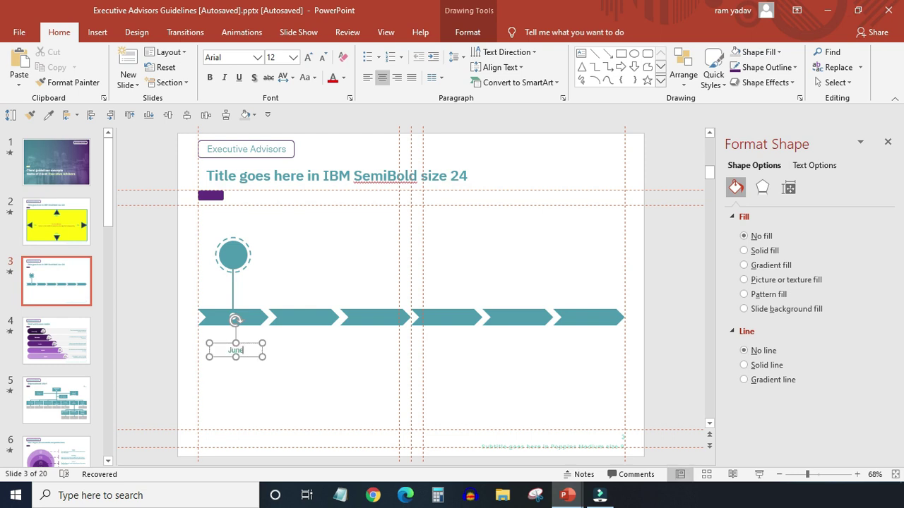
Complete the date label below the first chevron as "June 2014" and set its font to IBM Plex Sans Medium.
type(" 2014")
triple_click(252, 350)
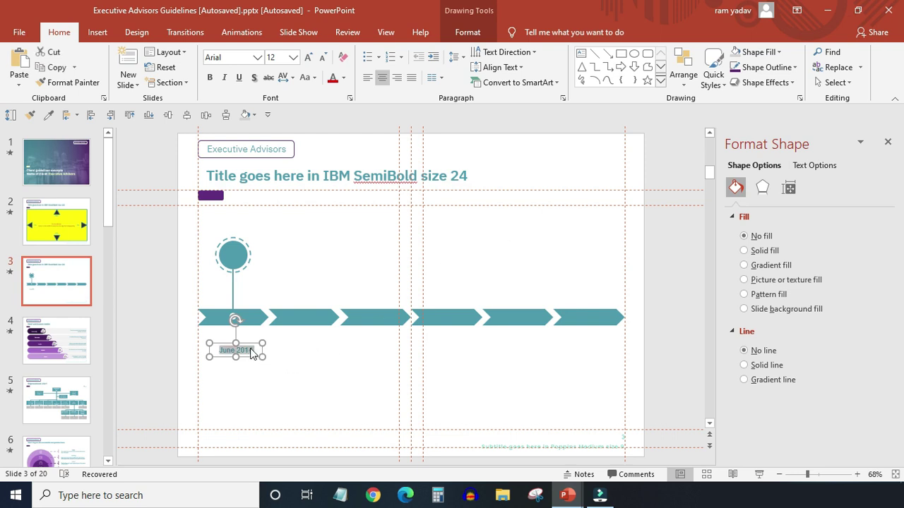
left_click(258, 57)
type("IBM Plex San")
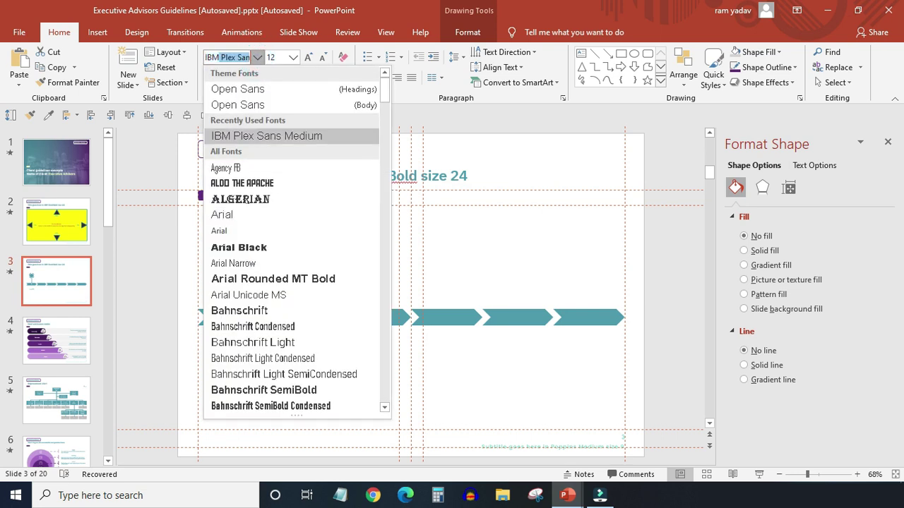
left_click(269, 138)
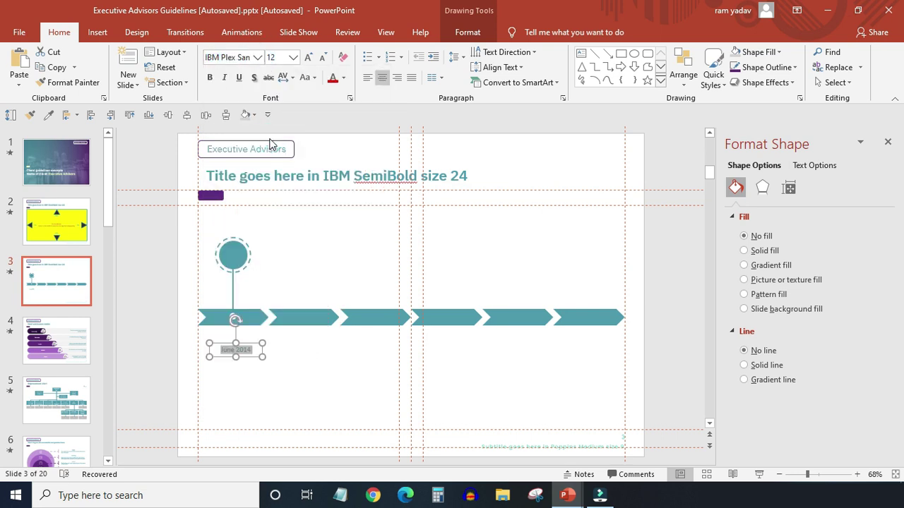
Make the "June 2014" label 20 pt bold and widen its text box so the date fits on one line.
left_click(293, 57)
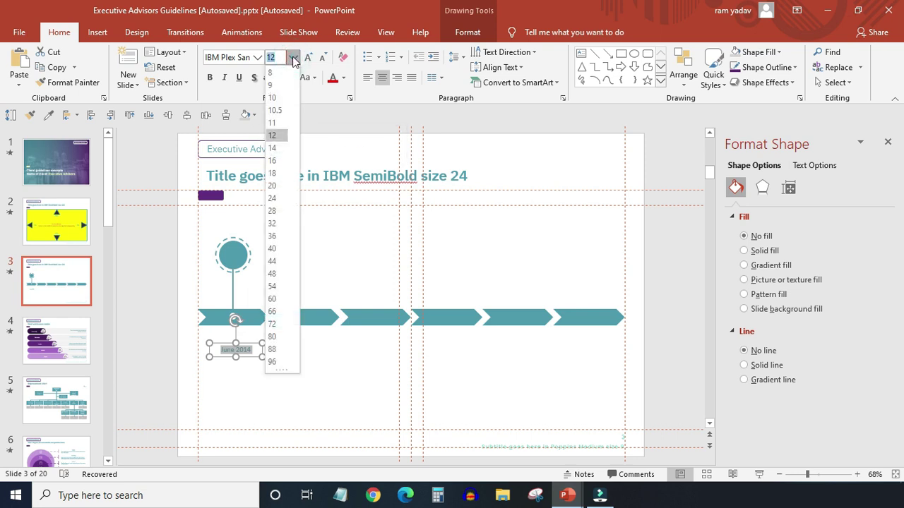
left_click(274, 187)
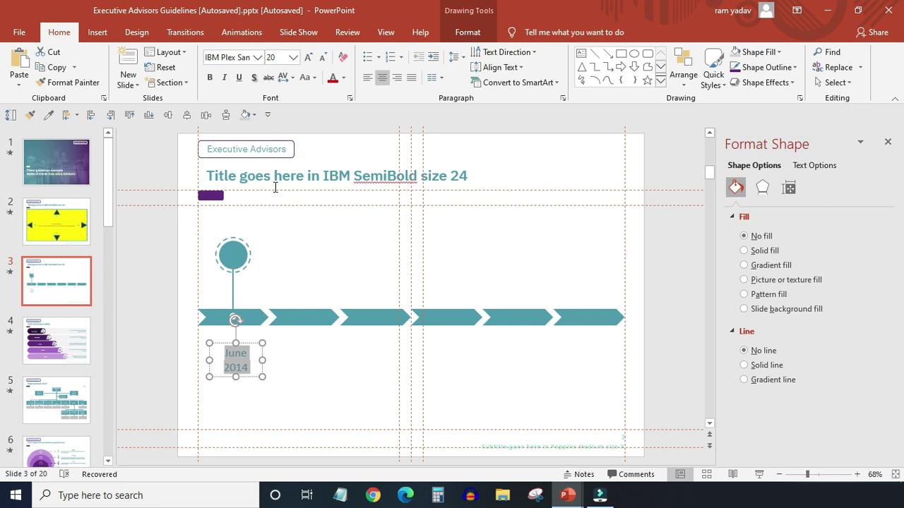
left_click(207, 83)
left_click_drag(263, 361, 274, 361)
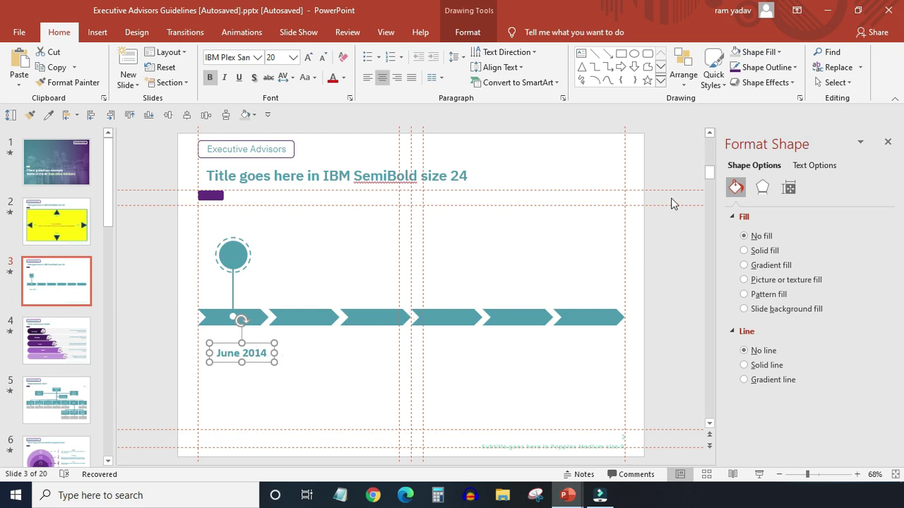
Set the date label's top and bottom margins to 0.1" without autofit, and place it directly beneath the first chevron.
left_click(788, 189)
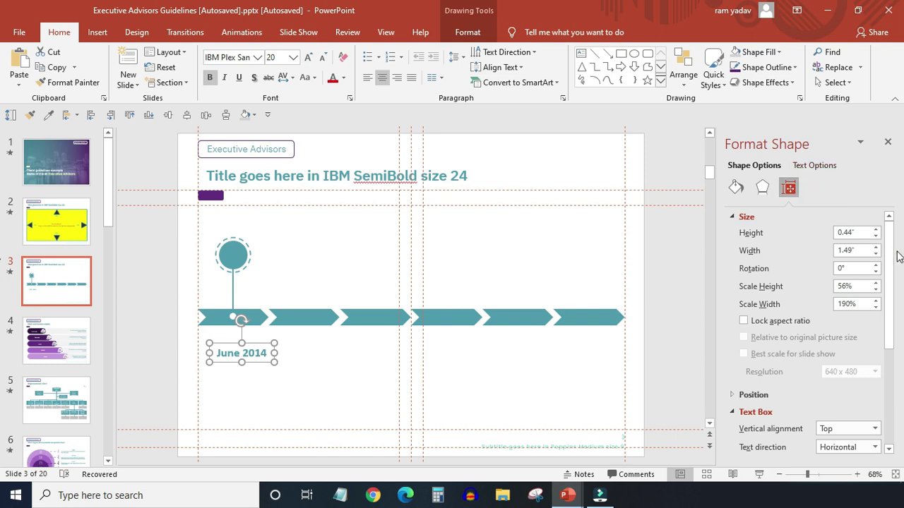
left_click_drag(889, 268, 899, 362)
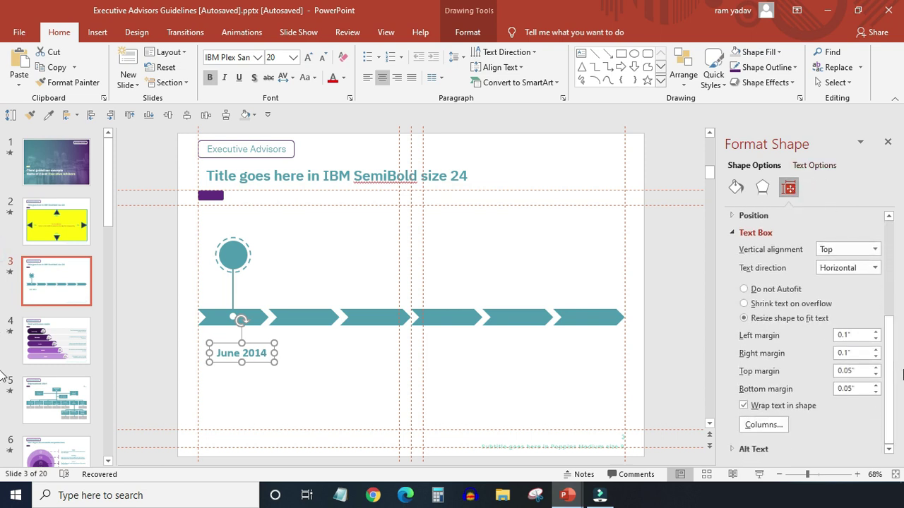
left_click(875, 367)
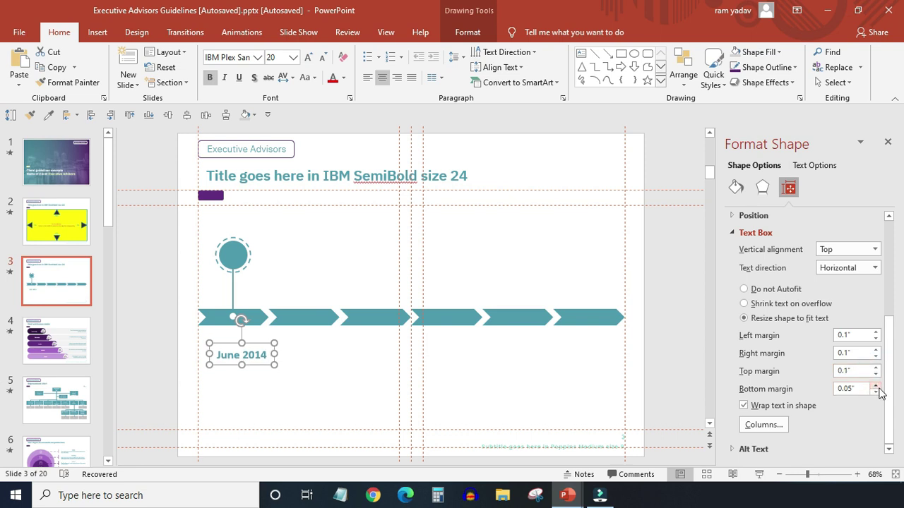
left_click(876, 385)
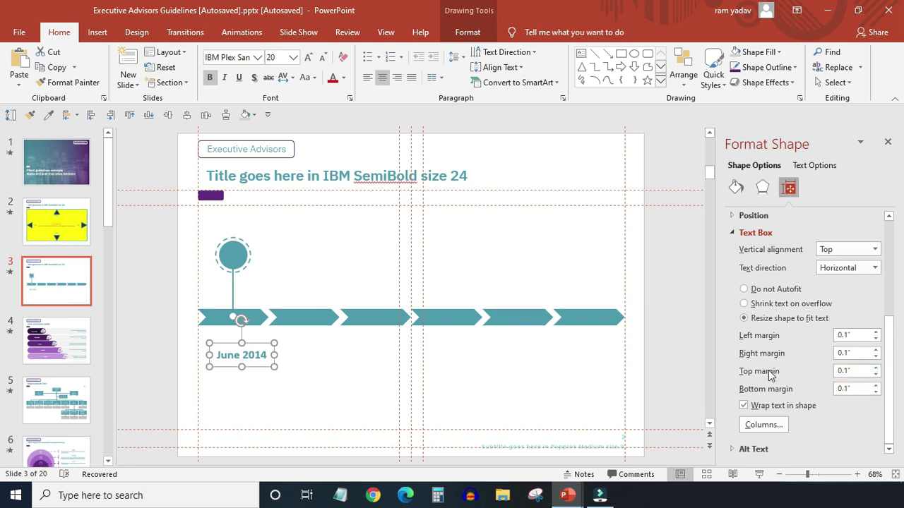
left_click(744, 289)
left_click_drag(263, 367, 252, 356)
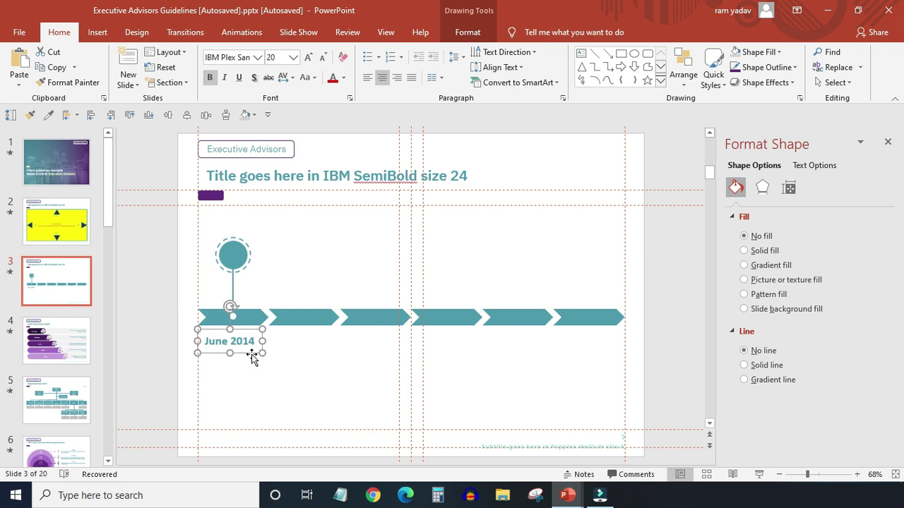
Duplicate the date label beneath itself and replace the copy's text with "Outline the overall target" copied from the visual enhance - slide 4 presentation.
key("ctrl+d")
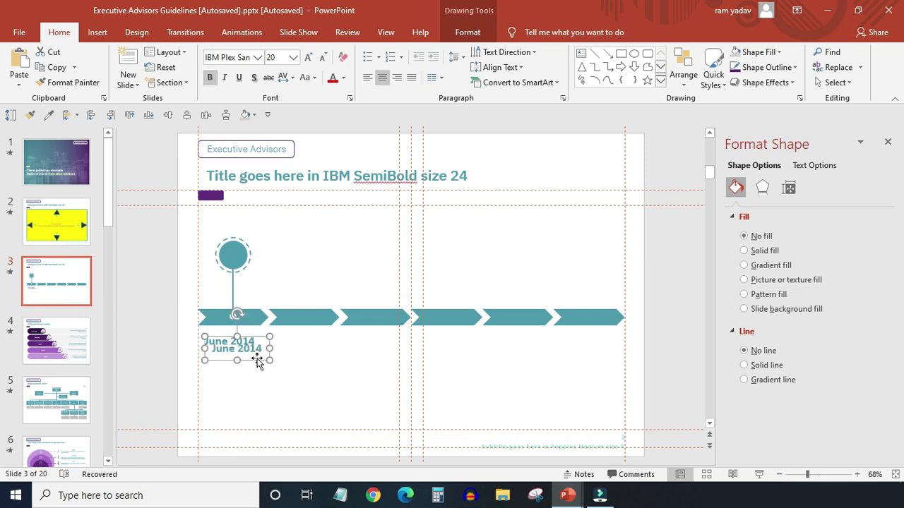
left_click_drag(255, 361, 249, 378)
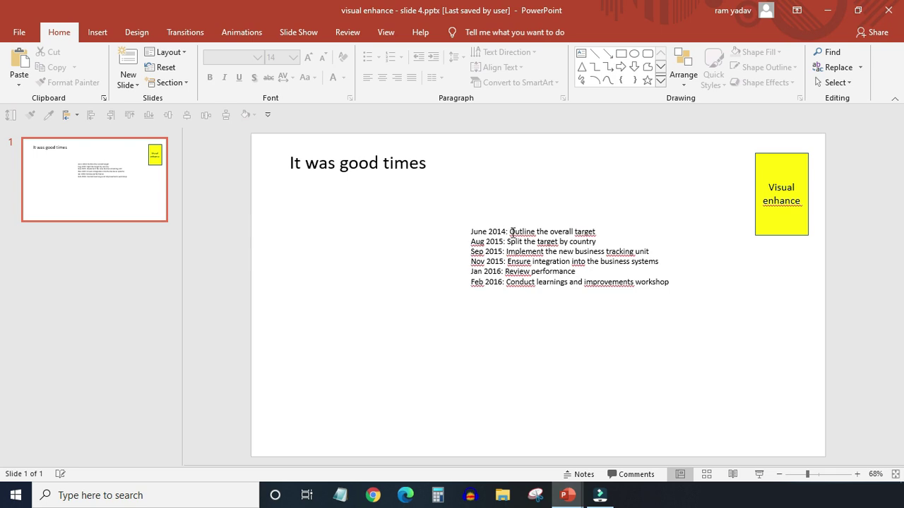
left_click_drag(510, 232, 595, 233)
key("ctrl+c")
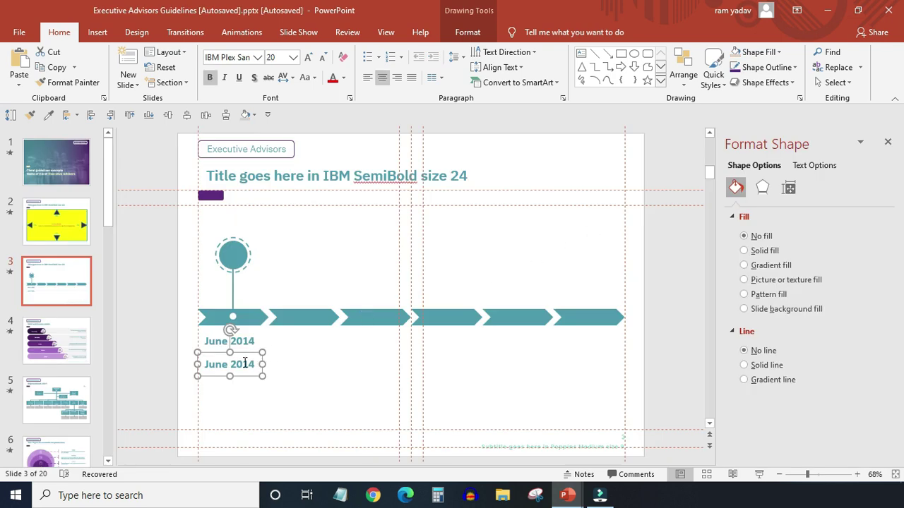
left_click(243, 363)
triple_click(245, 365)
key("ctrl+v")
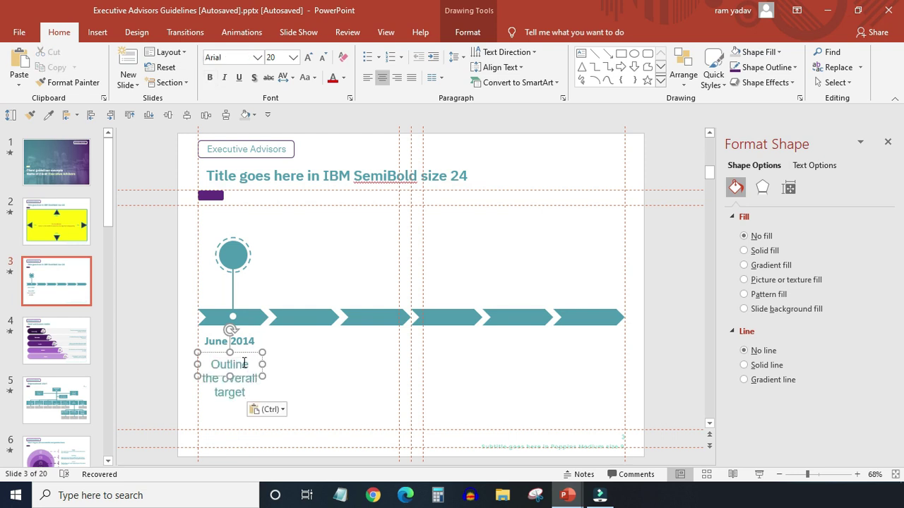
Format the "Outline the overall target" description in IBM Plex Sans Light at 12 pt.
triple_click(245, 364)
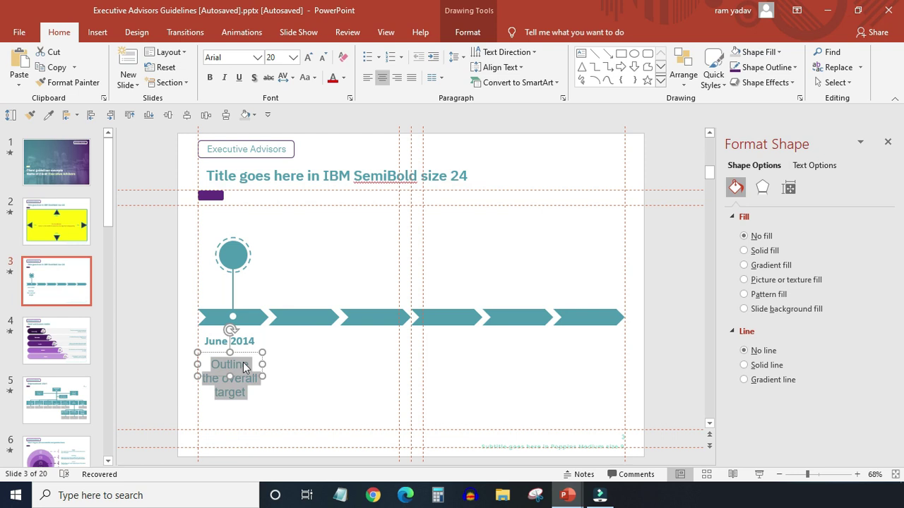
left_click(258, 60)
type("IBM ")
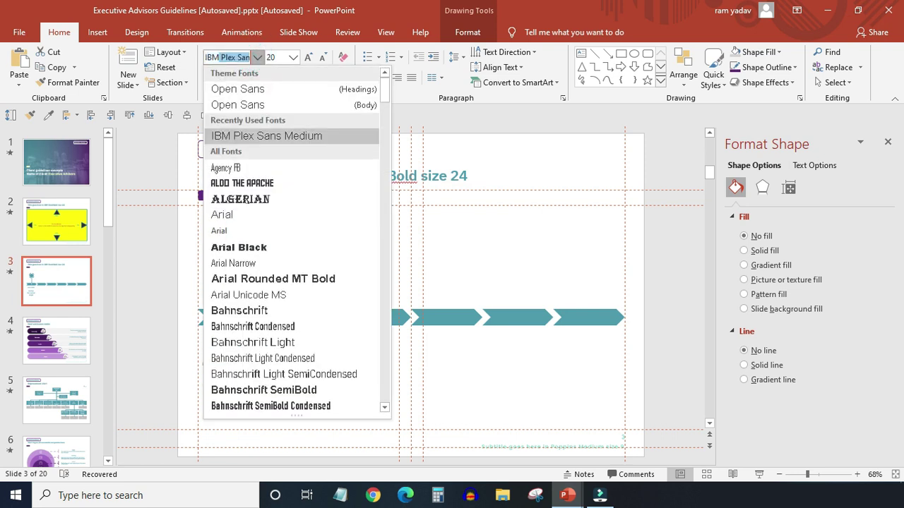
type("Plex Sans Li")
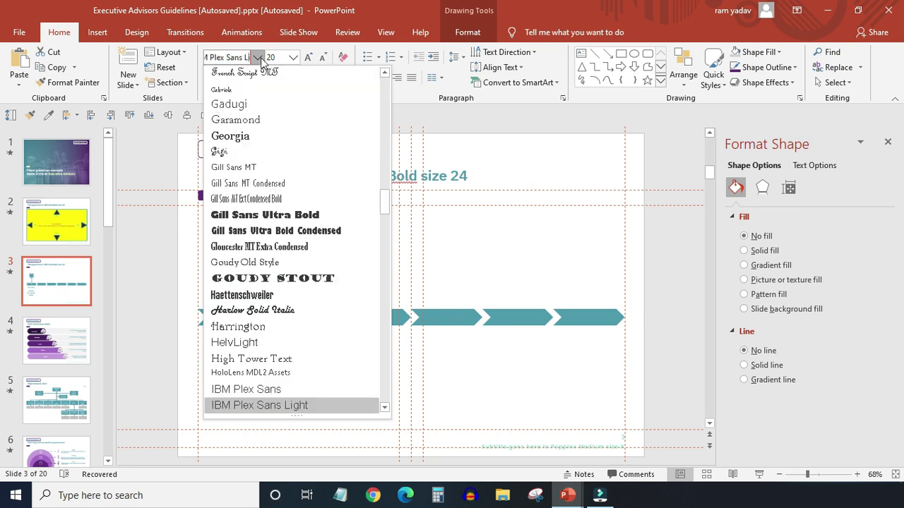
left_click(270, 405)
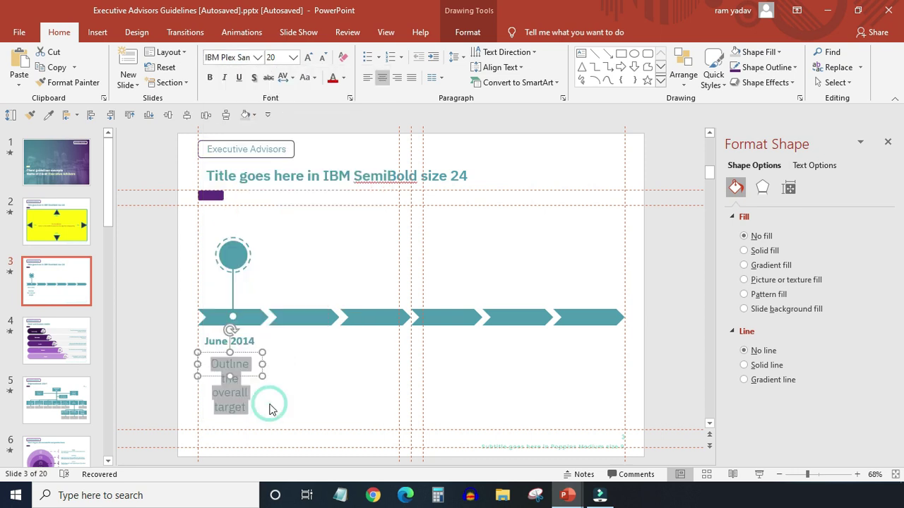
left_click(293, 58)
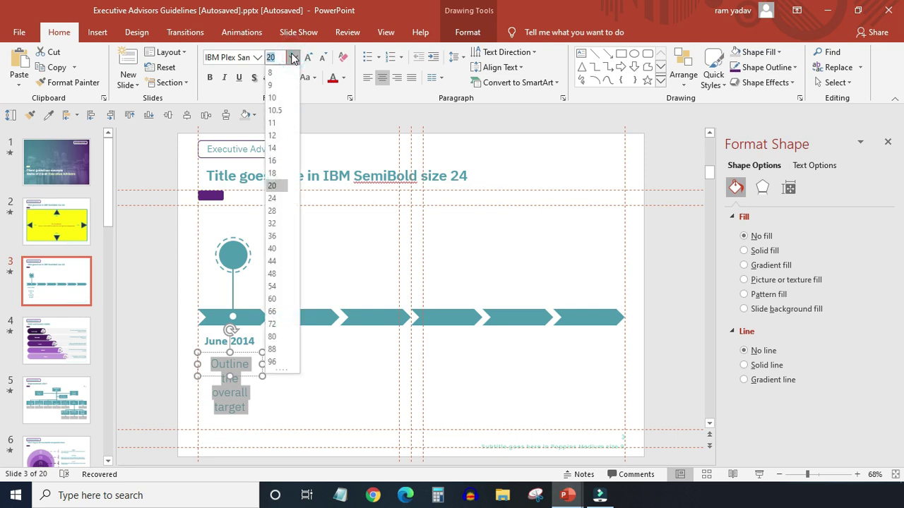
left_click(280, 138)
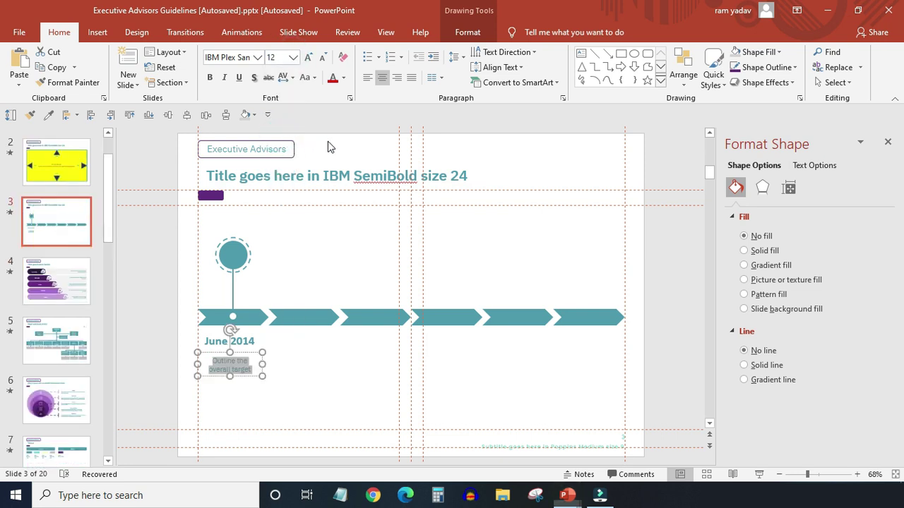
Group the first marker's circle, dashed ring, connector and white dot, and copy the group onto the third, fifth and sixth chevrons.
left_click(281, 279)
left_click(233, 316)
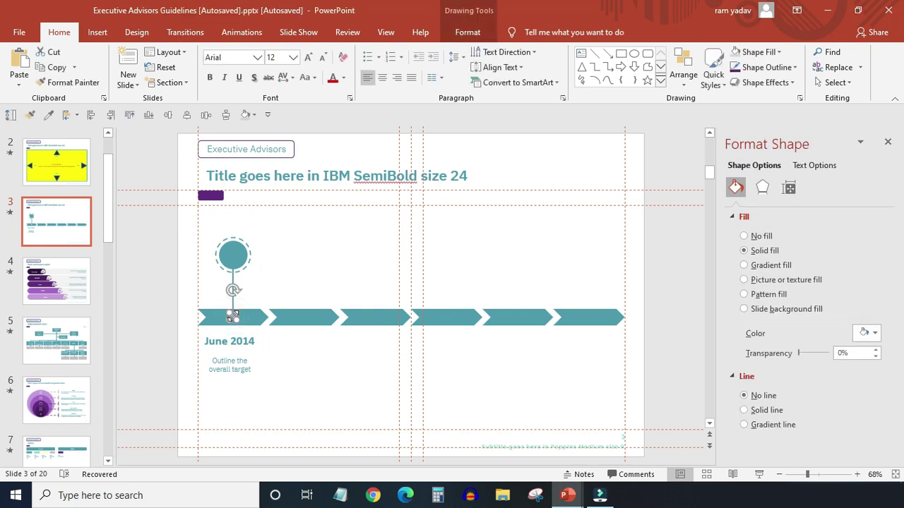
left_click(245, 268, "shift")
left_click(240, 256, "shift")
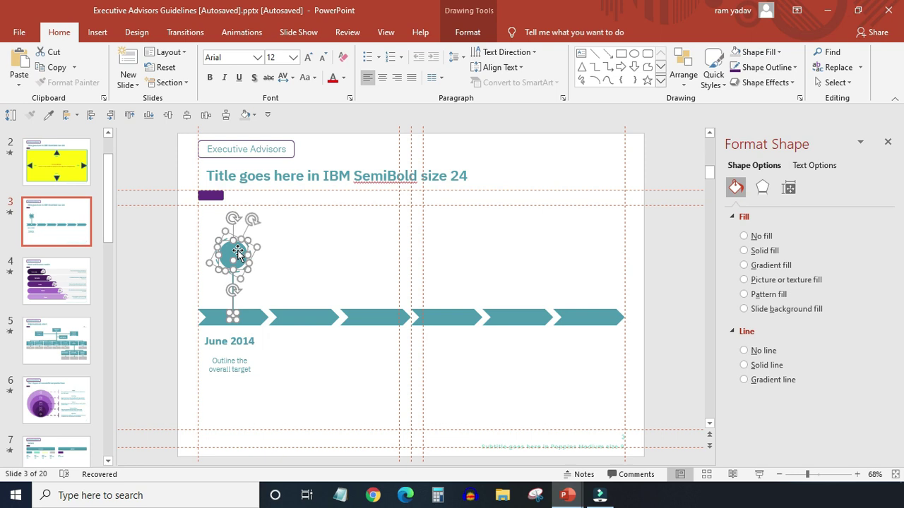
key("ctrl+g")
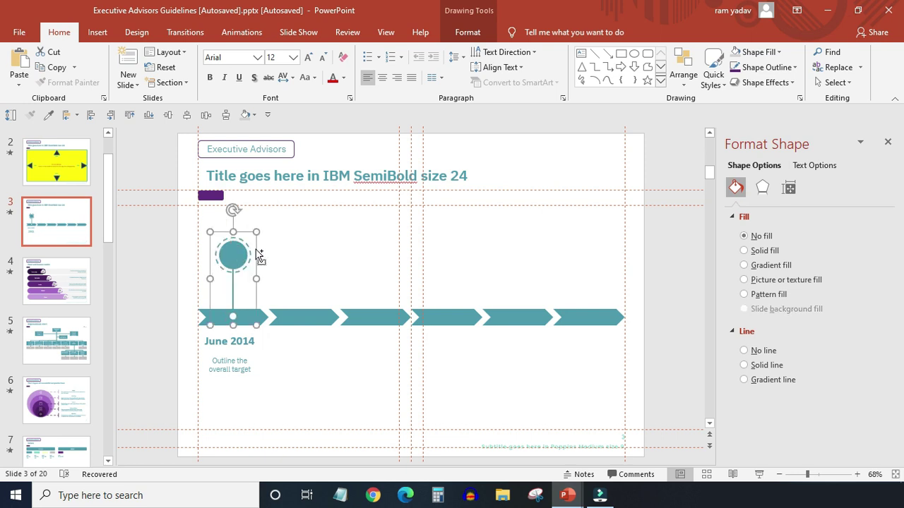
mouse_move(258, 258)
left_mouse_down()
mouse_move(541, 240)
mouse_move(610, 249)
left_mouse_up()
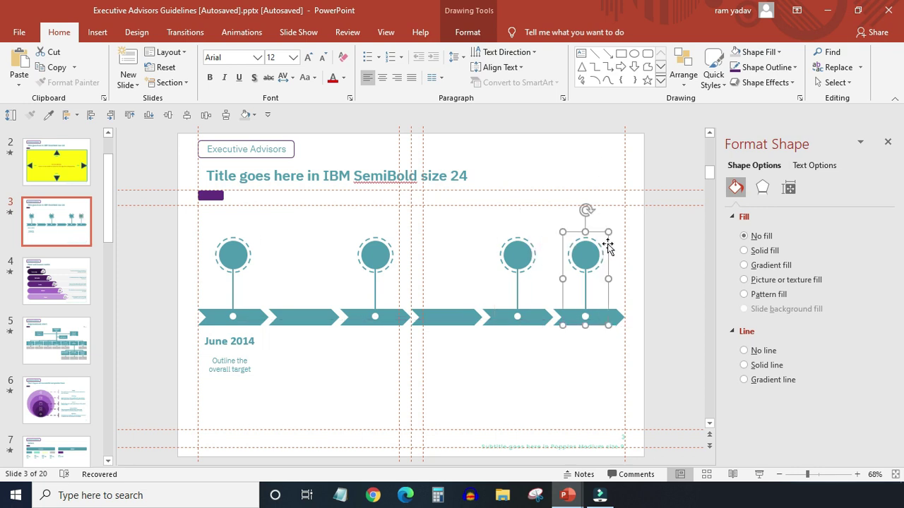
Rotate the marker group on the sixth chevron by 180°.
left_click(789, 189)
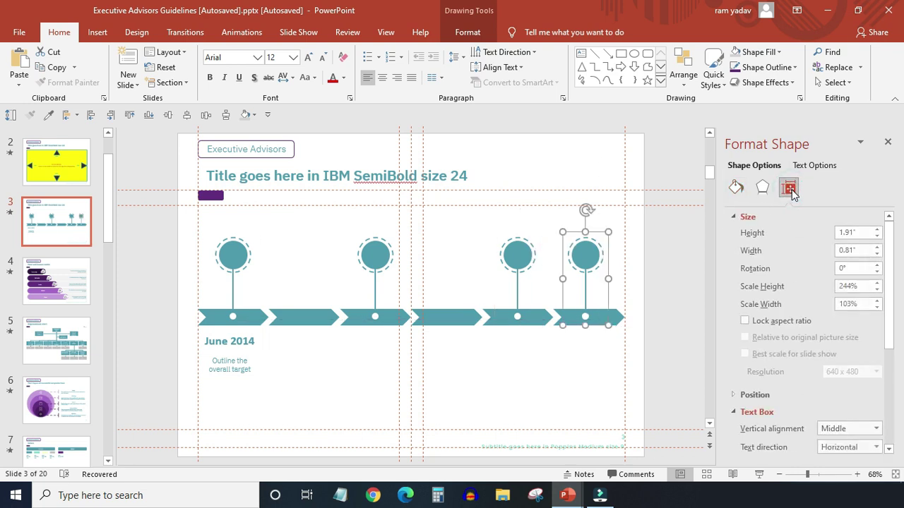
double_click(854, 271)
key("BackSpace")
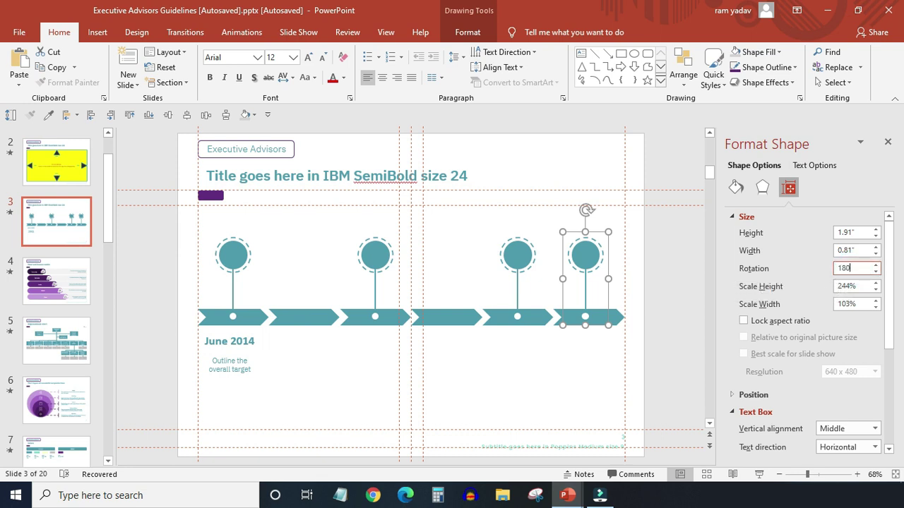
left_click(671, 272)
Move the flipped marker down so its dot sits on the sixth chevron, and center it horizontally with that chevron.
left_click(588, 265)
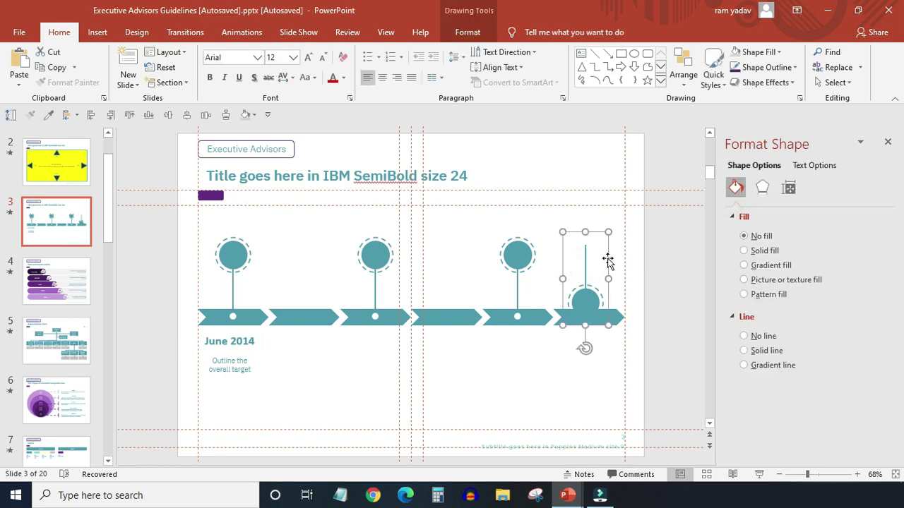
left_click_drag(608, 260, 611, 275)
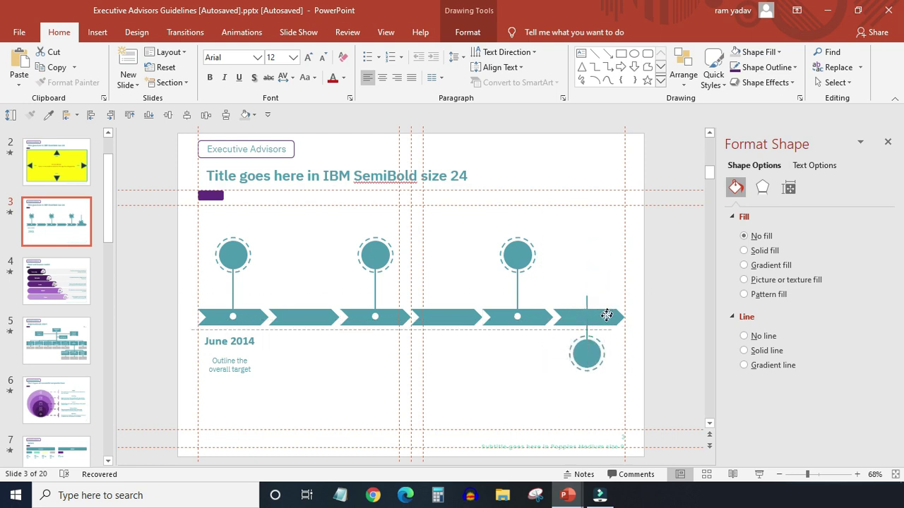
left_click_drag(604, 320, 608, 336)
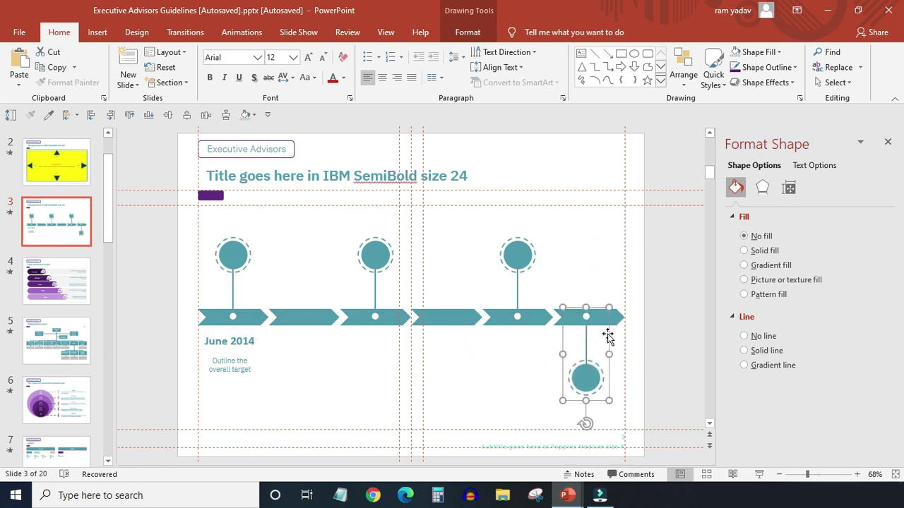
left_click(616, 323, "shift")
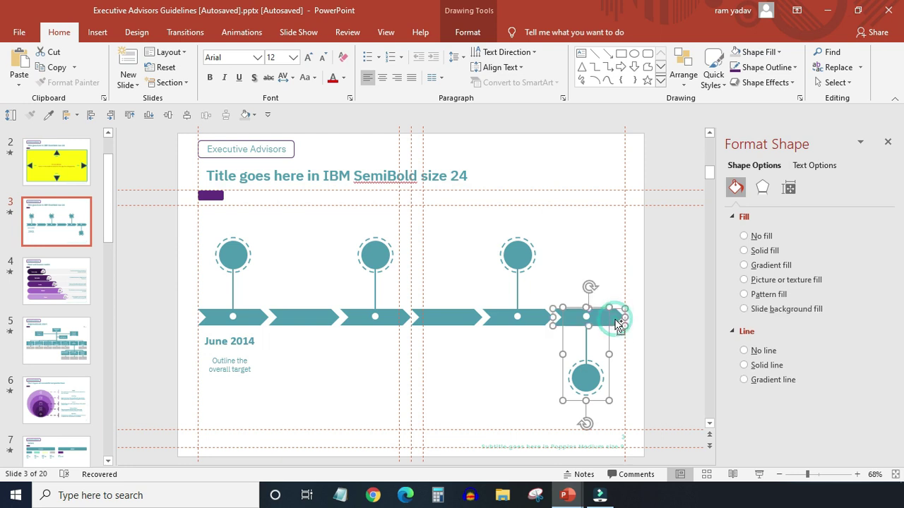
left_click(187, 115)
Copy the downward-pointing marker from the sixth chevron onto the fourth and second chevrons.
left_click(586, 347)
left_click(589, 343)
left_click_drag(592, 346, 426, 345)
left_click_drag(426, 345, 283, 351)
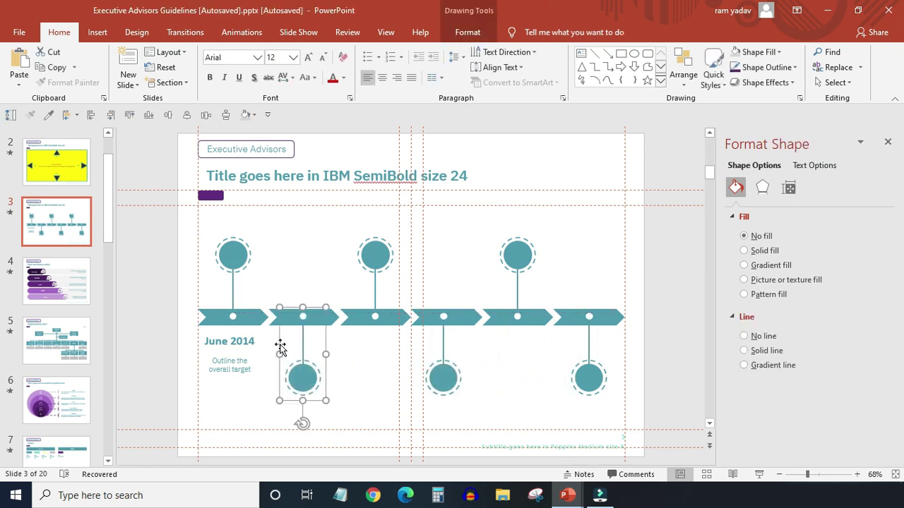
Distribute all six marker groups evenly in the horizontal direction along the chevron row.
left_click(232, 260)
left_click(302, 348, "shift")
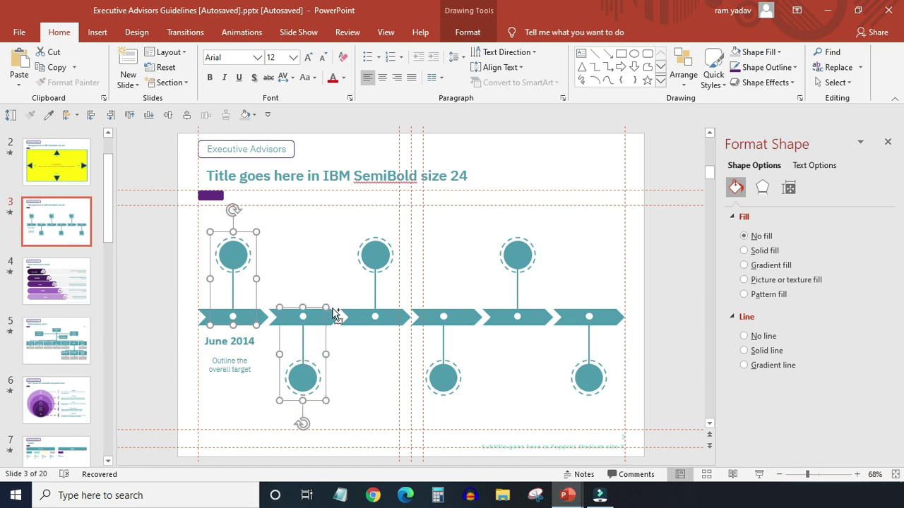
left_click(375, 286, "shift")
left_click(443, 357, "shift")
left_click(520, 275, "shift")
left_click(589, 357, "shift")
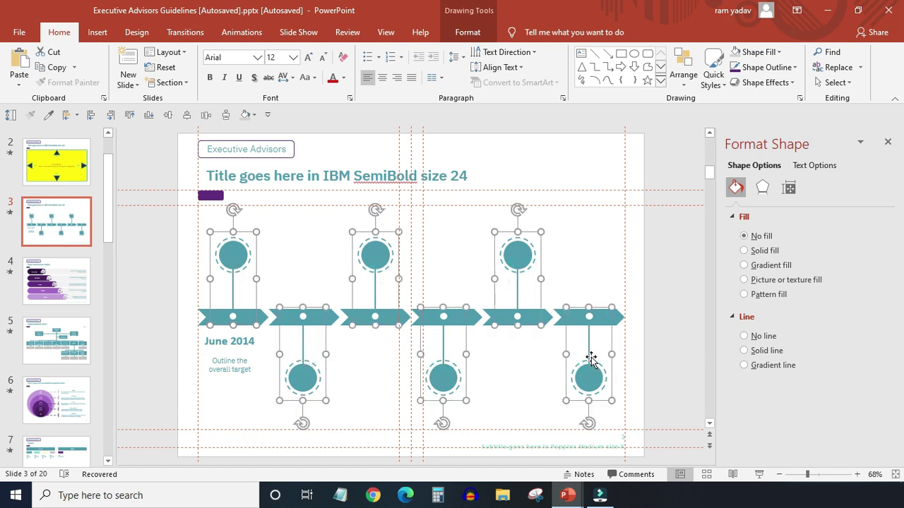
left_click(205, 117)
left_click(293, 232)
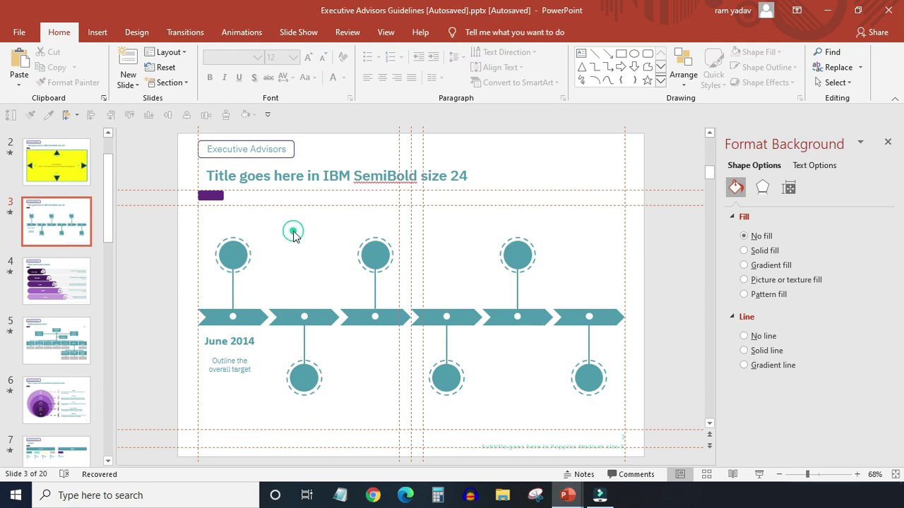
Copy the "June 2014" label and the "Outline the overall target" description to above the second chevron, with the description over the date.
left_click(258, 343)
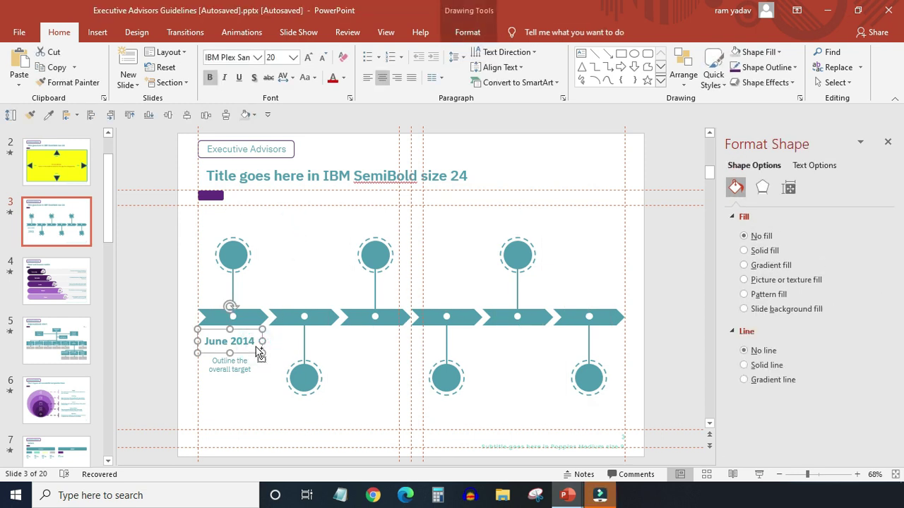
left_click_drag(258, 346, 325, 283)
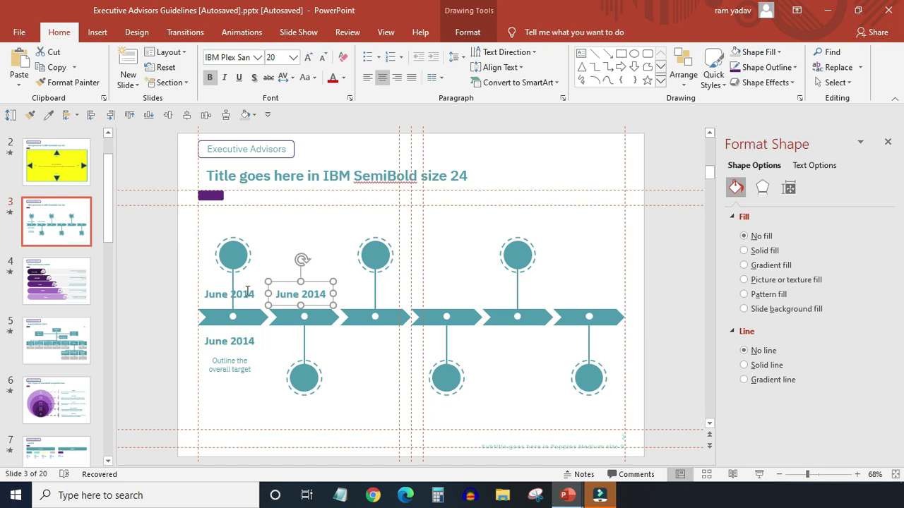
left_click(253, 376)
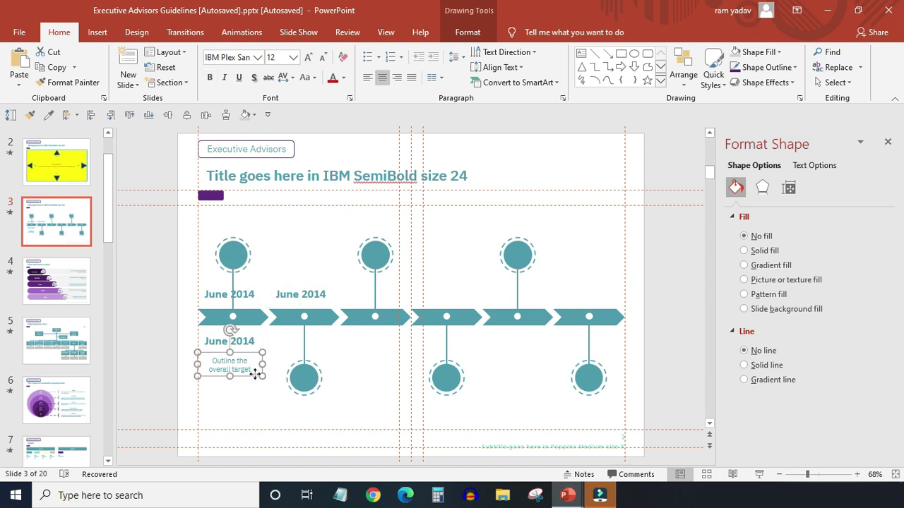
left_click_drag(258, 379, 256, 283)
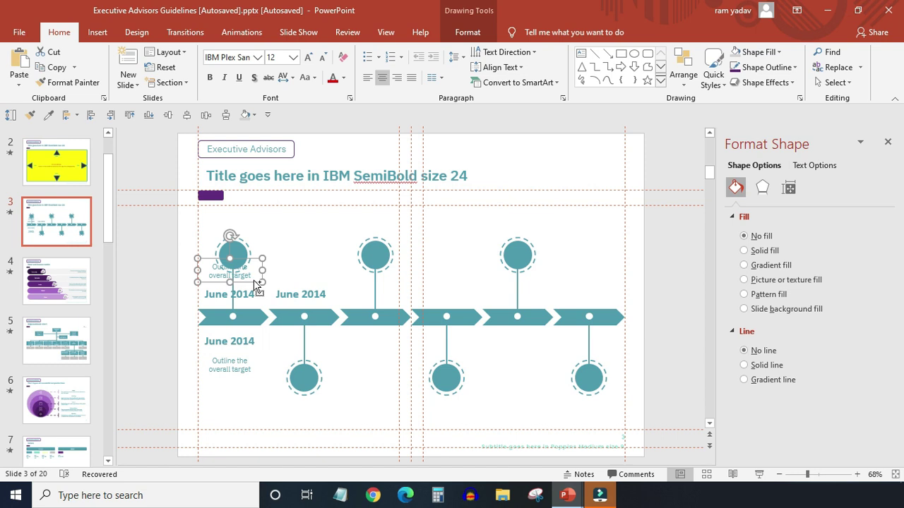
left_click_drag(256, 282, 327, 279)
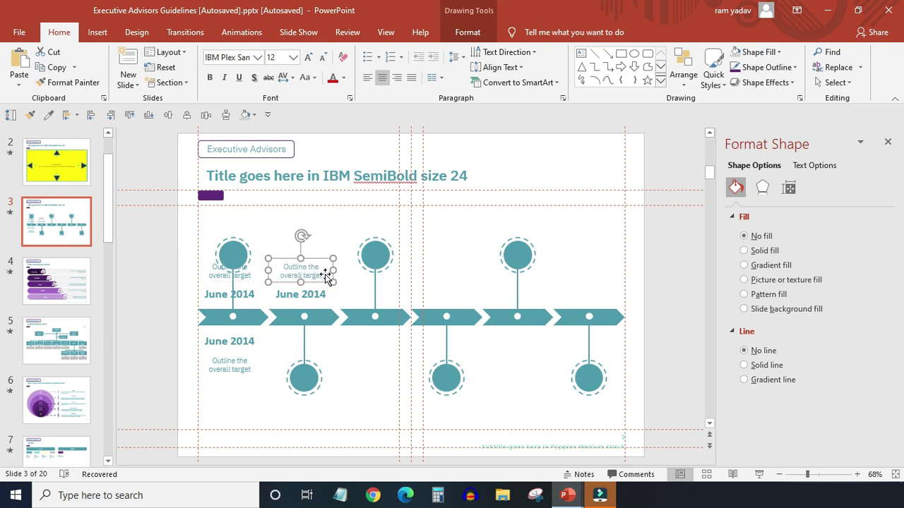
Delete the extra date and description copies overlapping the marker above the first chevron.
left_click(257, 301)
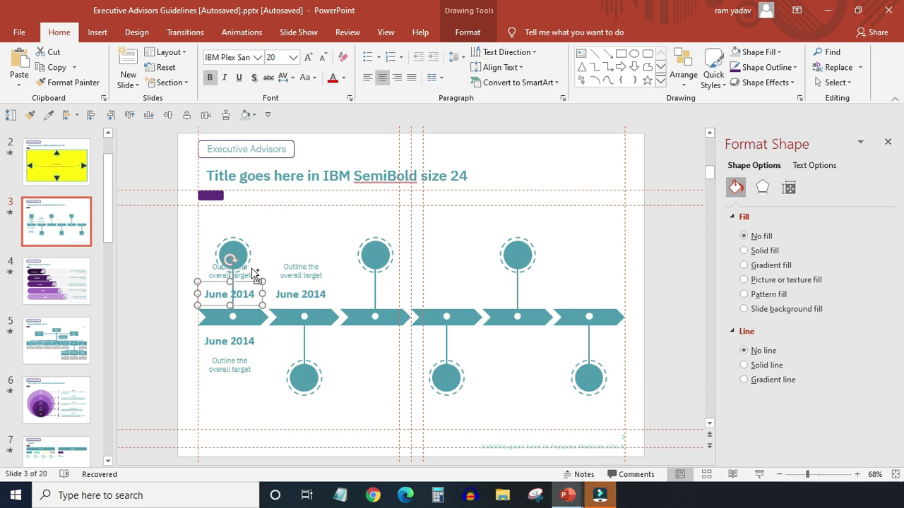
left_click(252, 272, "shift")
key("Delete")
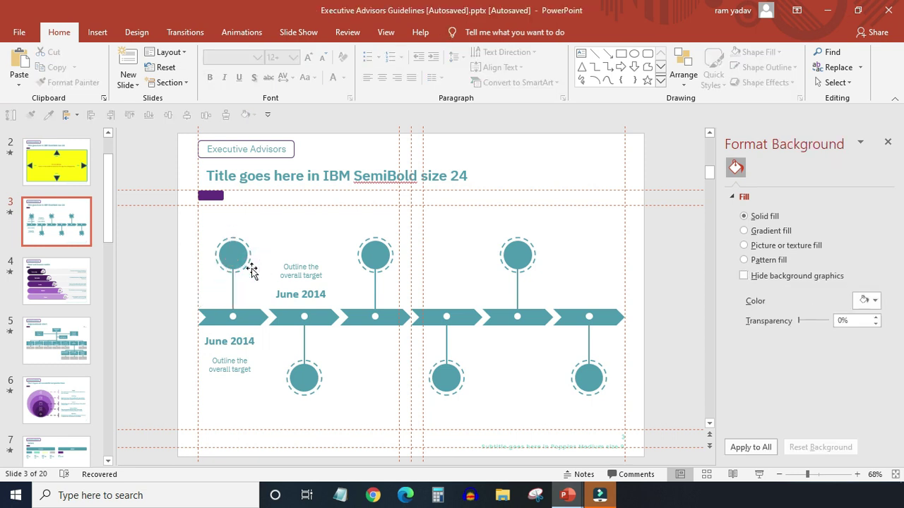
Group the date with its description below the first chevron, and likewise group the pair above the second chevron.
left_click(249, 369)
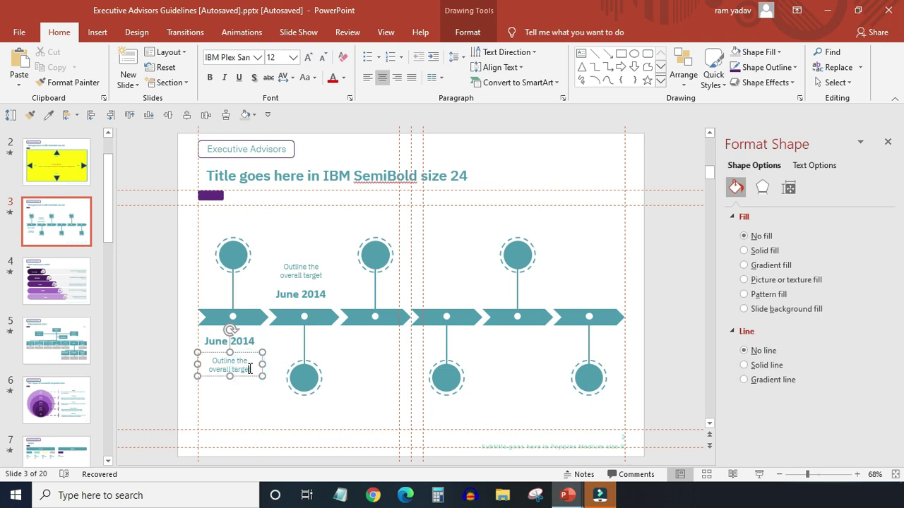
left_click(257, 343, "shift")
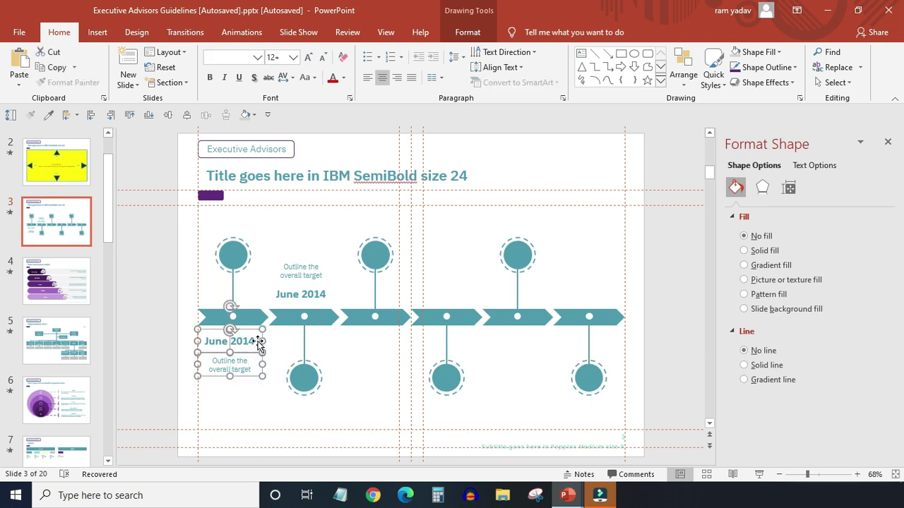
key("ctrl+g")
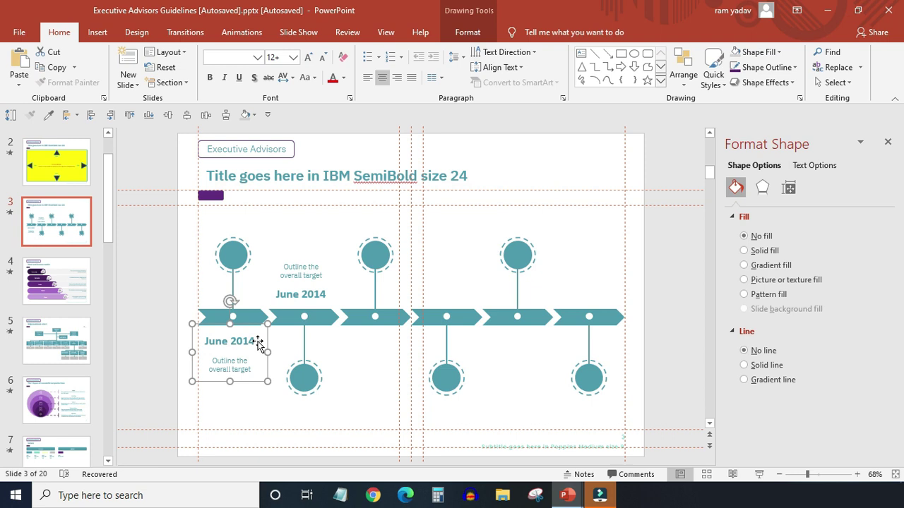
left_click(319, 299)
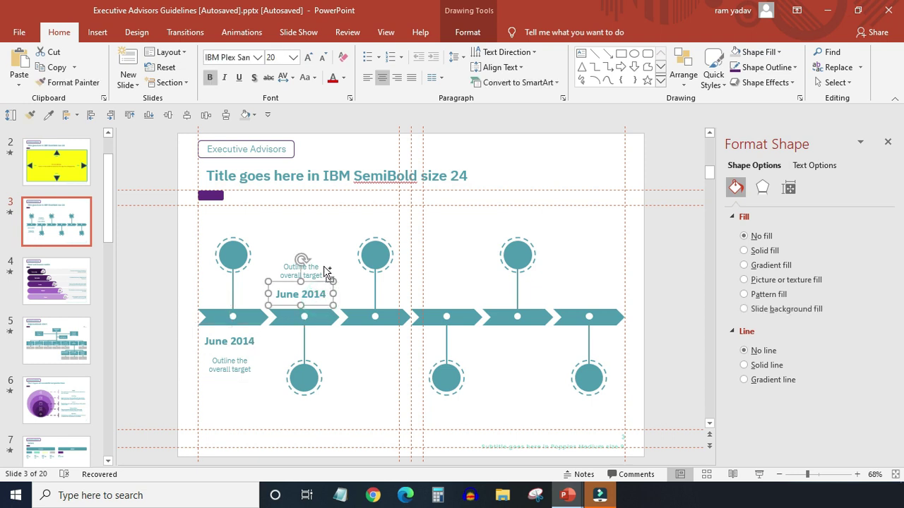
left_click(323, 269, "ctrl")
key("ctrl+g")
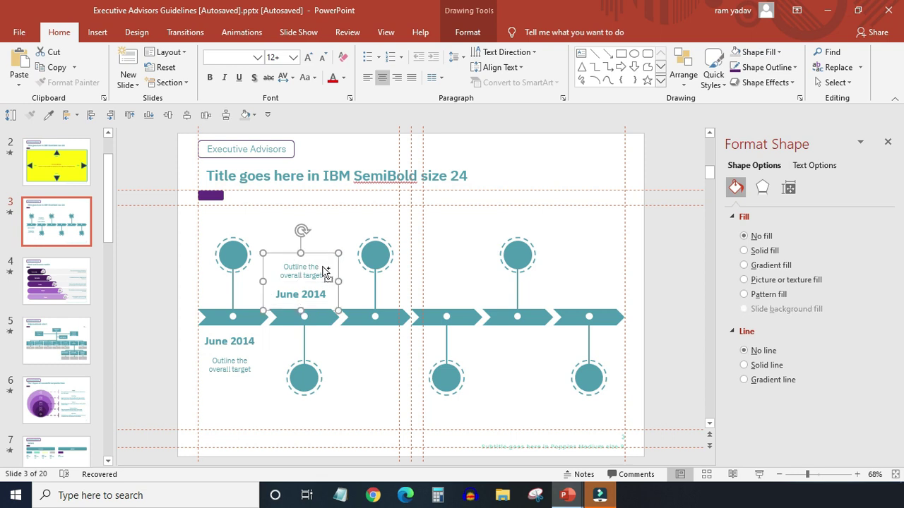
Copy the upper text group above the fourth and sixth chevrons, and the lower text group below the third and fifth chevrons.
left_click_drag(324, 257, 612, 260)
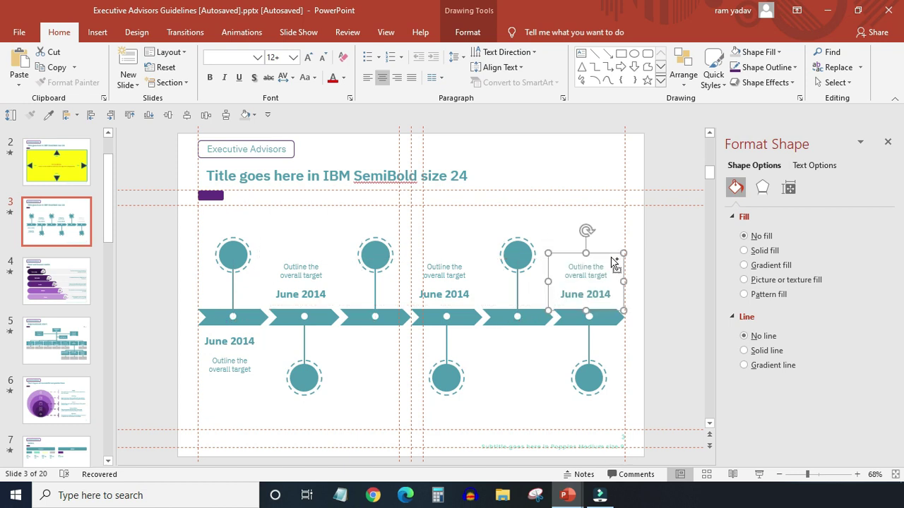
left_click(242, 373)
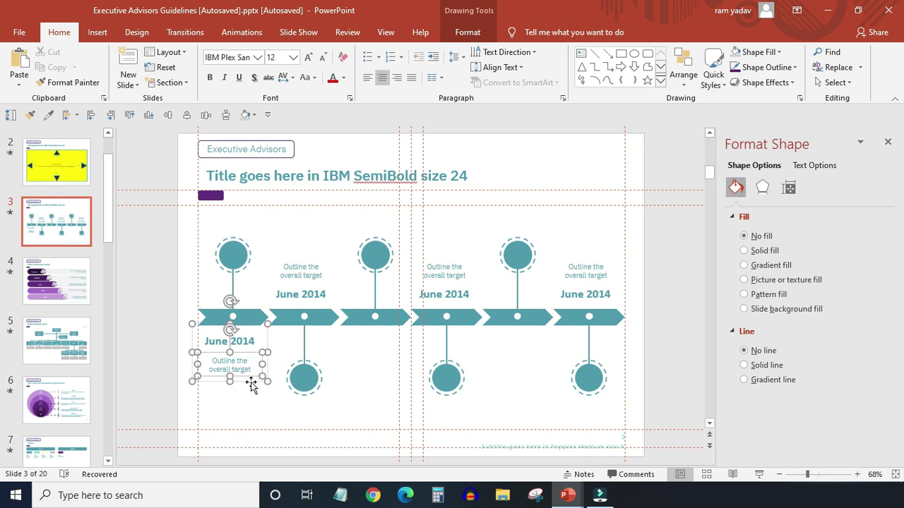
left_click(252, 381)
left_click_drag(251, 381, 536, 387)
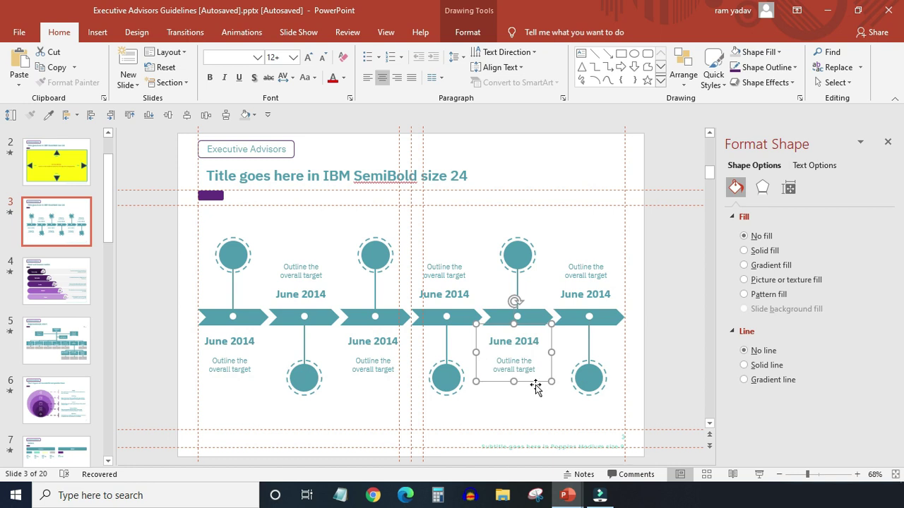
Distribute all six date-and-description groups evenly in the horizontal direction.
left_click(613, 287, "shift")
left_click(459, 280, "shift")
left_click(380, 358, "shift")
left_click(323, 293, "shift")
left_click(240, 361, "shift")
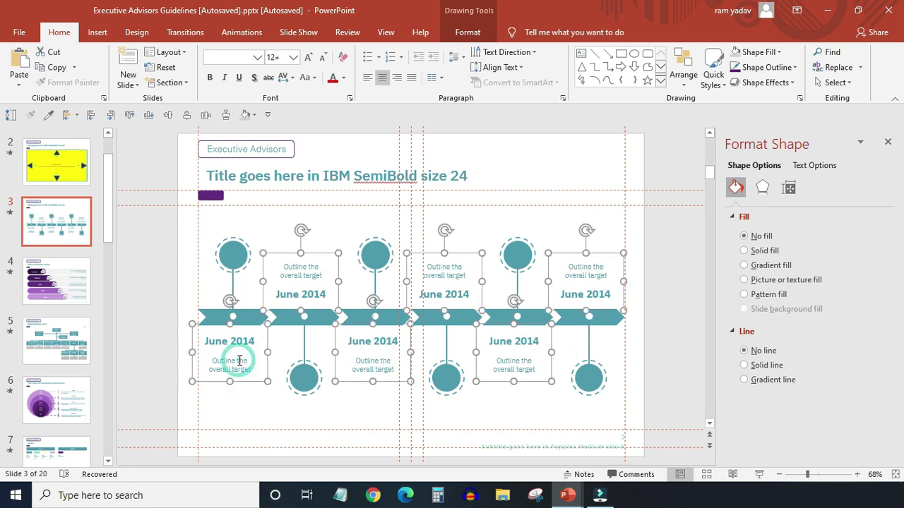
left_click(206, 115)
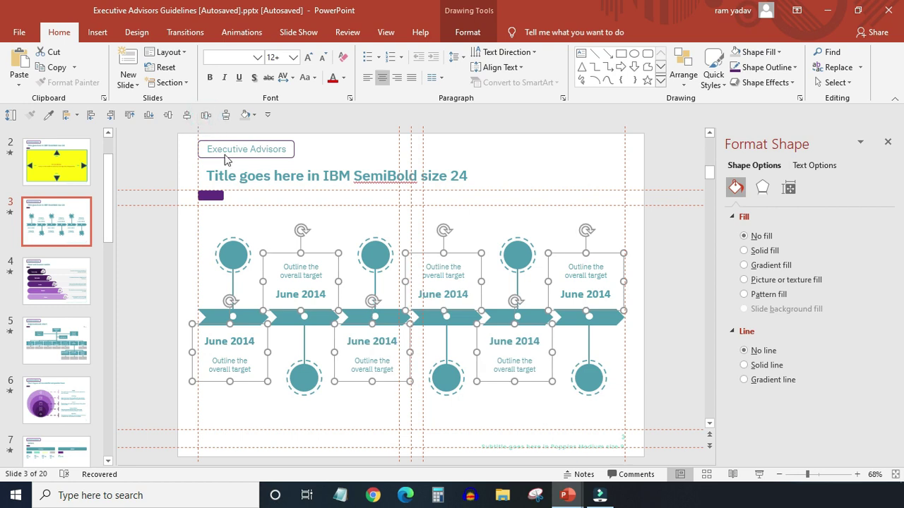
left_click(261, 226)
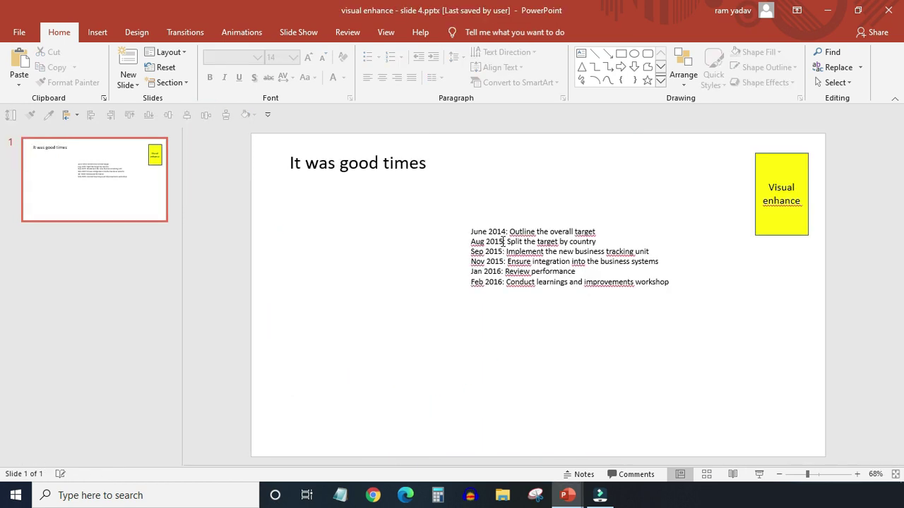
Replace the date above the second chevron with "Aug 2015", copied from the visual enhance - slide 4 presentation.
left_click_drag(503, 242, 478, 245)
key("ctrl+c")
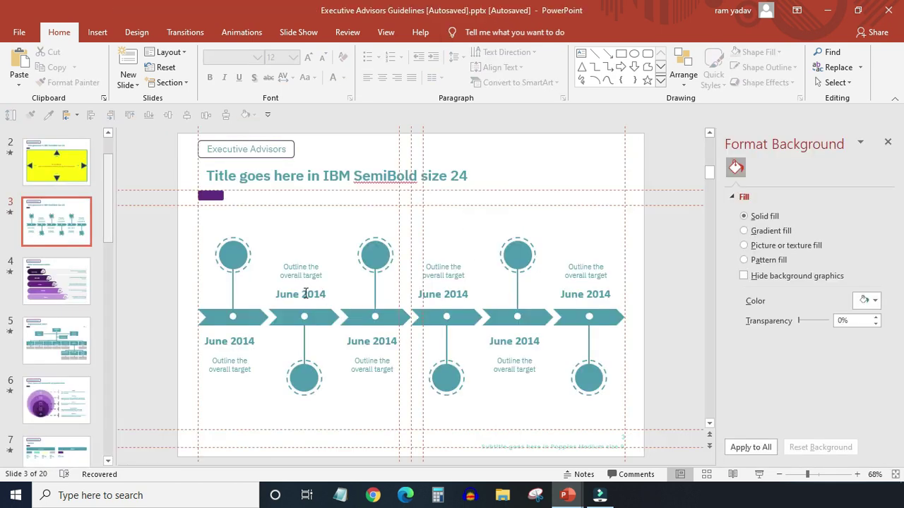
left_click(306, 294)
triple_click(305, 294)
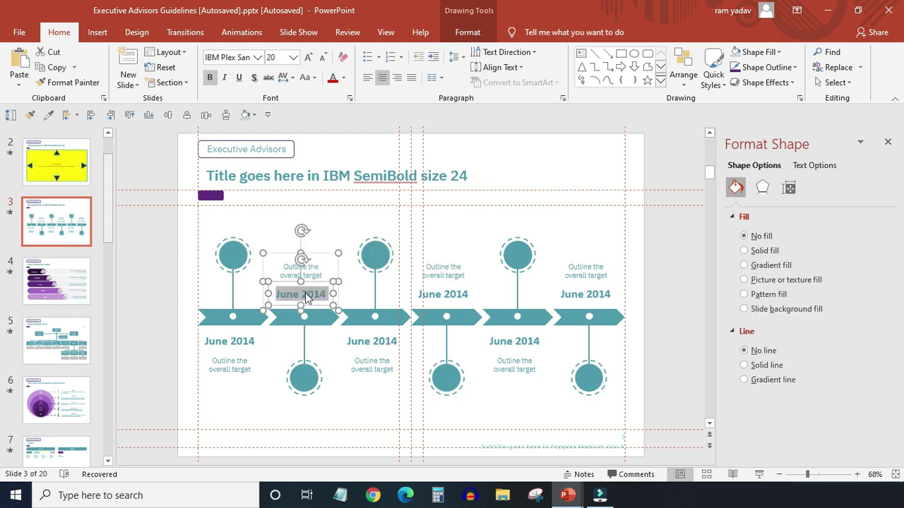
key("ctrl+v")
key("alt+Tab")
key("alt+Tab")
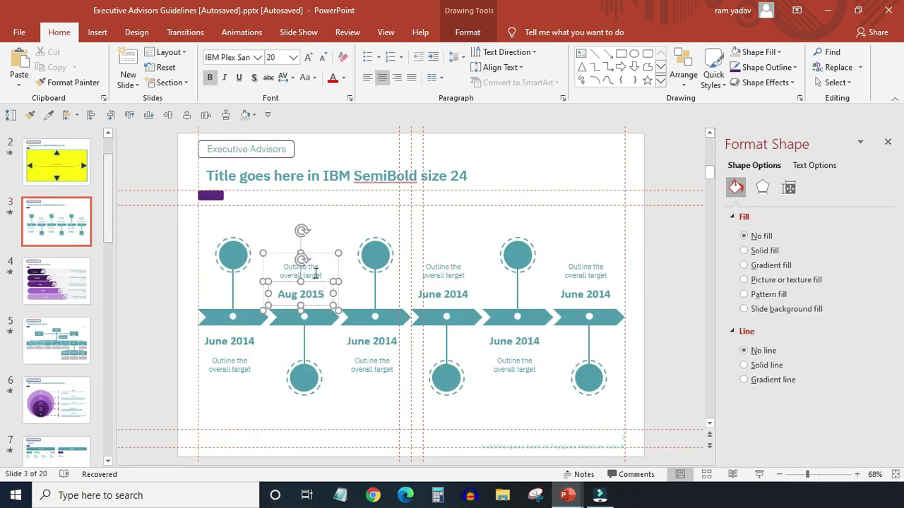
Paste "Split the target by country" at the second chevron, and "Sep 2015" with "Implement the new business tracking unit" at the third from the source slide.
key("alt+Tab")
key("alt+Tab")
key("alt+Tab")
left_click_drag(506, 252, 654, 254)
key("ctrl+c")
key("alt+Tab")
triple_click(372, 365)
key("ctrl+v")
Replace the fourth chevron's date with "Nov 2015" and its description with "Ensure integration into the business systems" from the source slide.
key("alt+Tab")
key("alt+Tab")
mouse_move(504, 262)
left_mouse_down()
mouse_move(471, 262)
mouse_move(660, 258)
left_mouse_up()
triple_click(442, 294)
key("ctrl+v")
key("alt+Tab")
key("ctrl+c")
key("alt+Tab")
left_click(458, 272)
key("ctrl+v")
Replace the fifth chevron's date with "Jan 2016" and its description with "Review performance" from the source slide.
key("alt+Tab")
left_click_drag(504, 272, 471, 272)
key("ctrl+c")
key("alt+Tab")
key("alt+Tab")
left_click_drag(577, 272, 471, 282)
key("ctrl+c")
key("alt+Tab")
key("ctrl+v")
Replace the sixth chevron's date with "Feb 2016" and its description with "Conduct learnings and improvements workshop" from the source slide.
key("alt+Tab")
key("alt+Tab")
left_click(540, 294)
key("alt+Tab")
left_click_drag(669, 282, 506, 282)
key("ctrl+c")
key("alt+Tab")
key("ctrl+v")
left_click(472, 226)
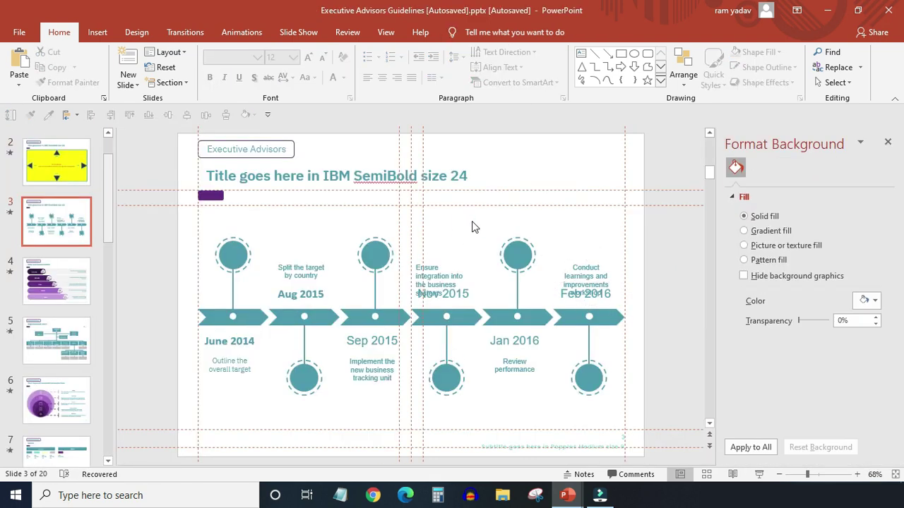
Ungroup the fourth chevron's text pair and move its description up so it clears the "Nov 2015" date.
left_click(465, 262)
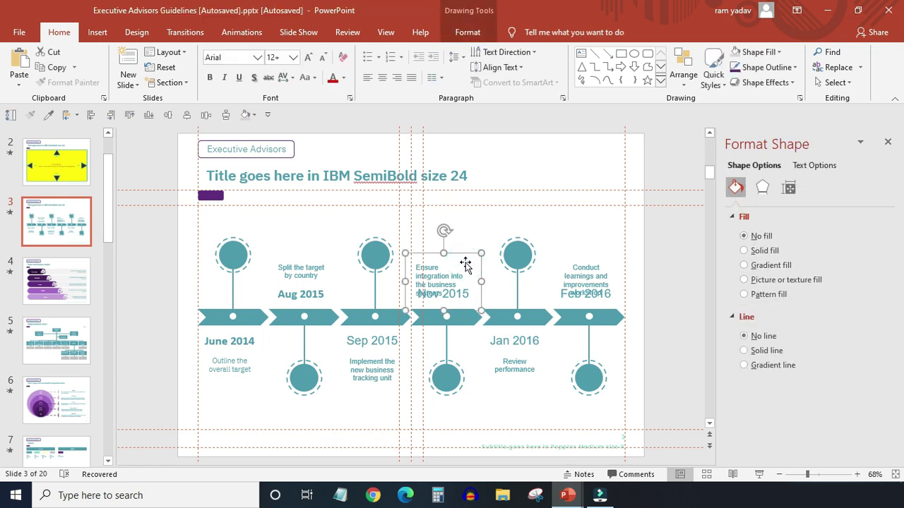
left_click(466, 266)
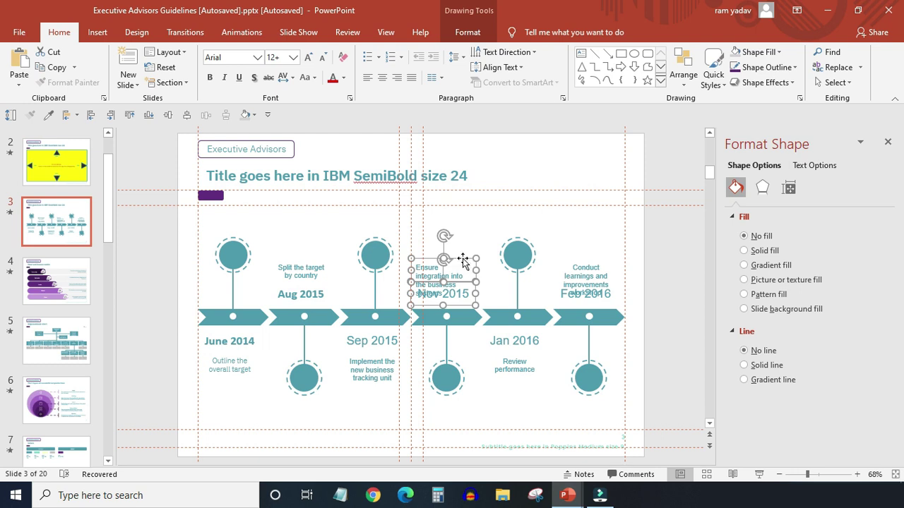
left_click(458, 272)
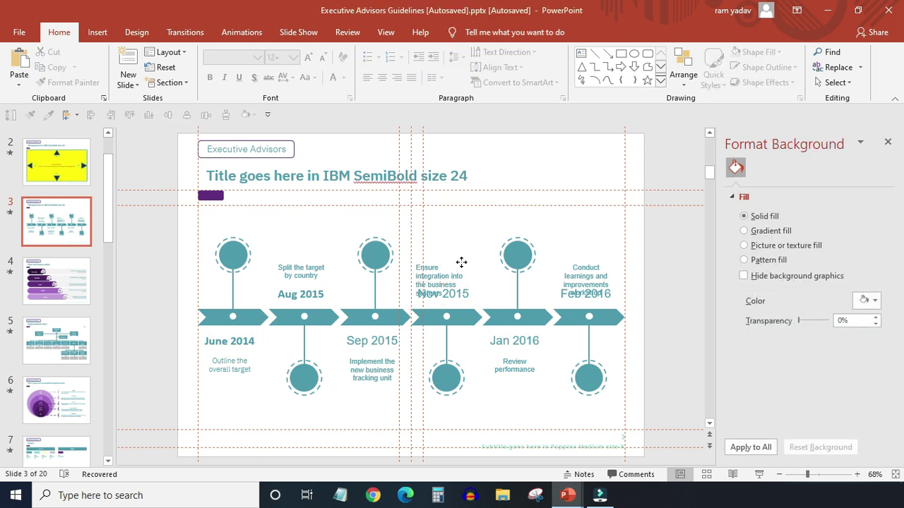
left_click(463, 264)
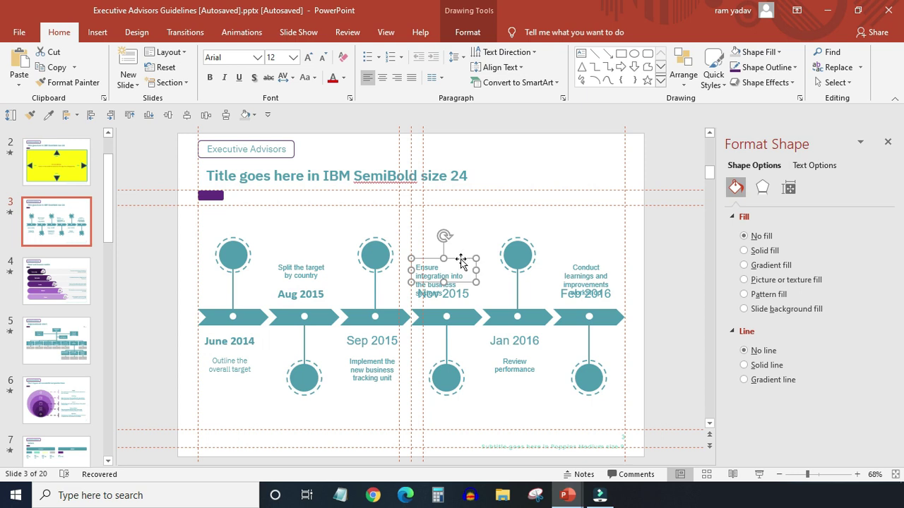
left_click_drag(460, 262, 461, 240)
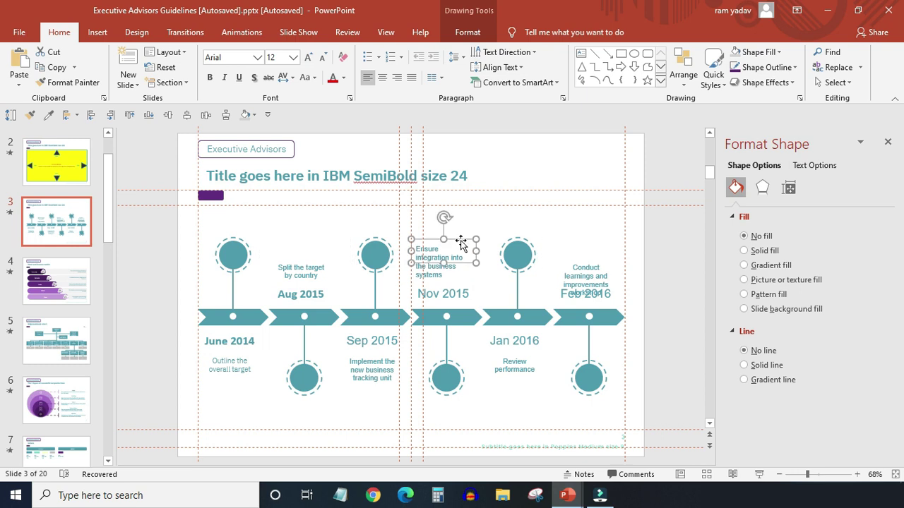
Center-align the text of the description above "Nov 2015".
left_click(437, 250)
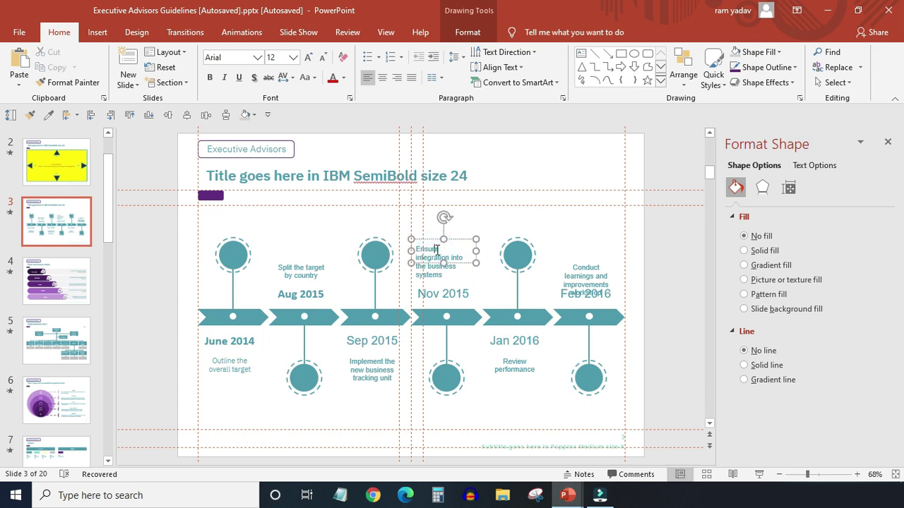
double_click(437, 250)
left_click(503, 228)
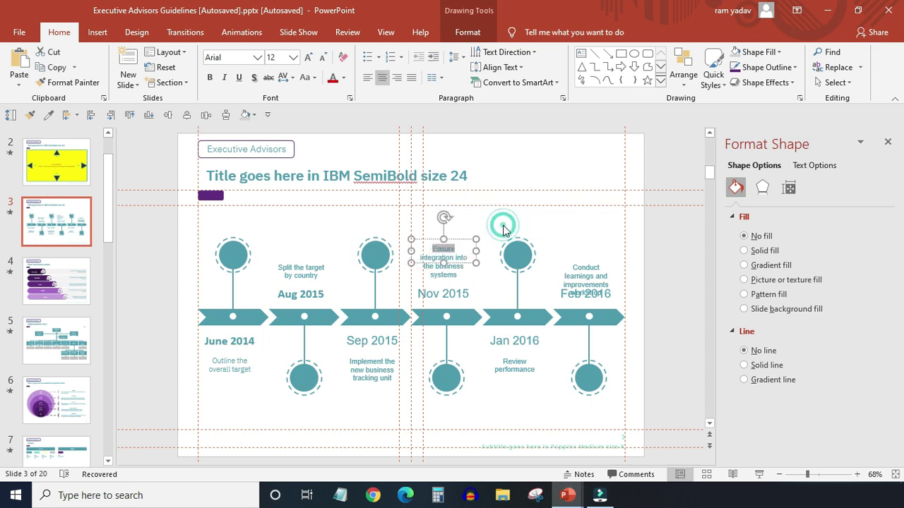
left_click(576, 231)
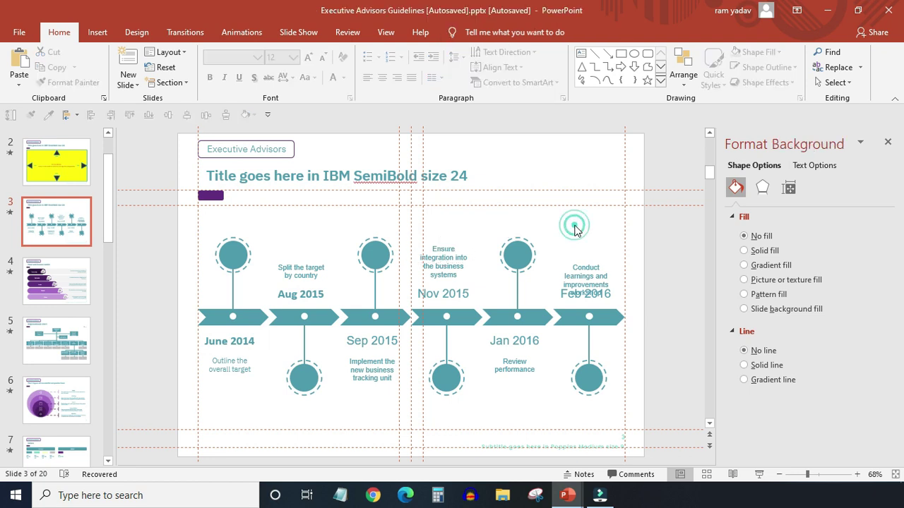
Ungroup the sixth chevron's text pair and move its description up so it clears the "Feb 2016" date.
left_click(613, 262)
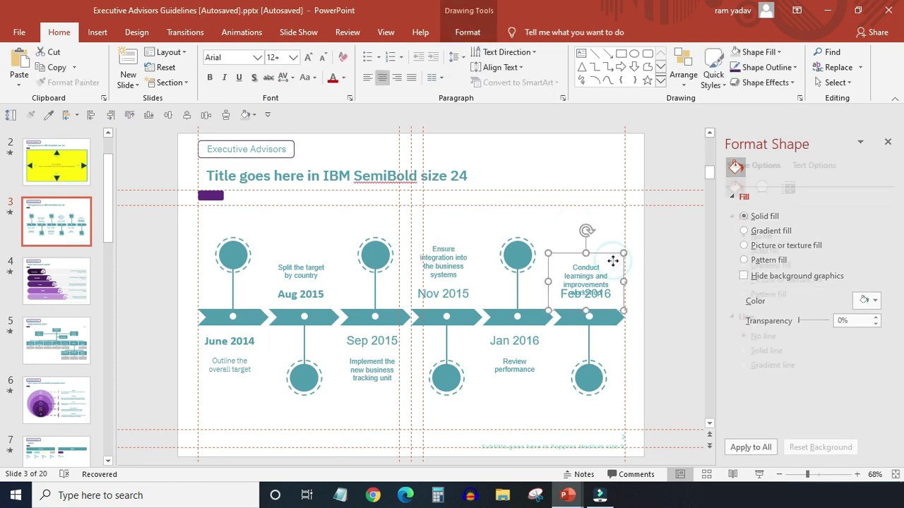
left_click(616, 267)
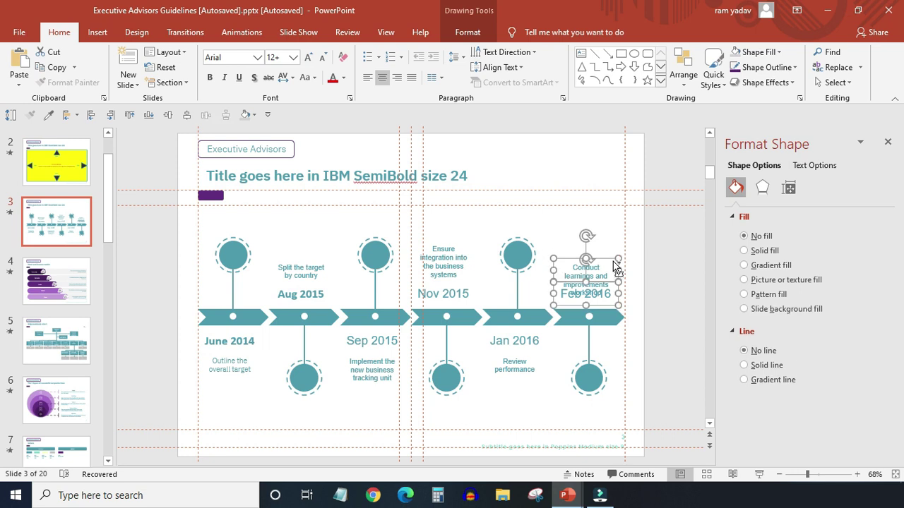
left_click(612, 252)
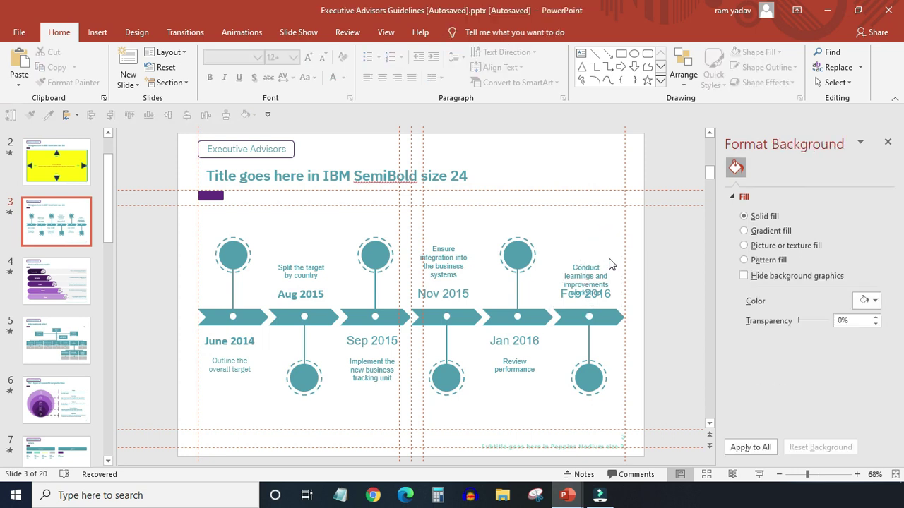
left_click(598, 260)
left_click_drag(599, 259, 597, 240)
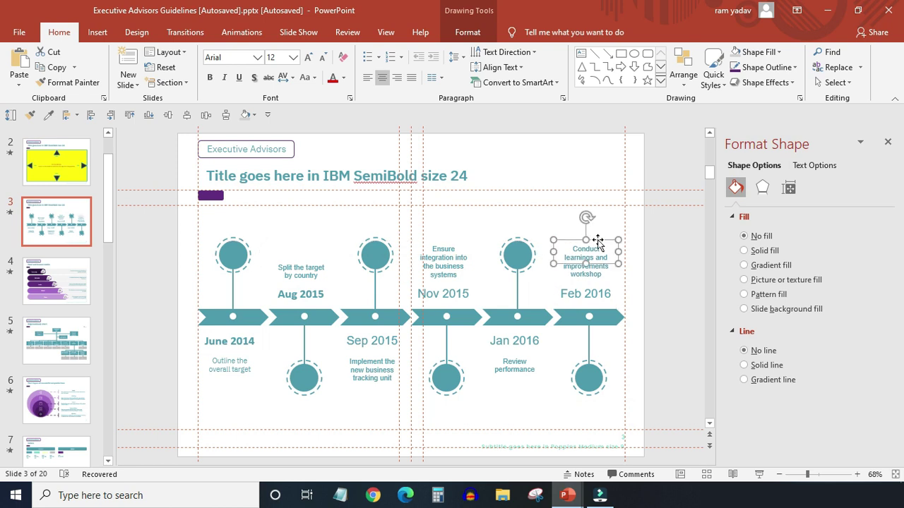
left_click(555, 226)
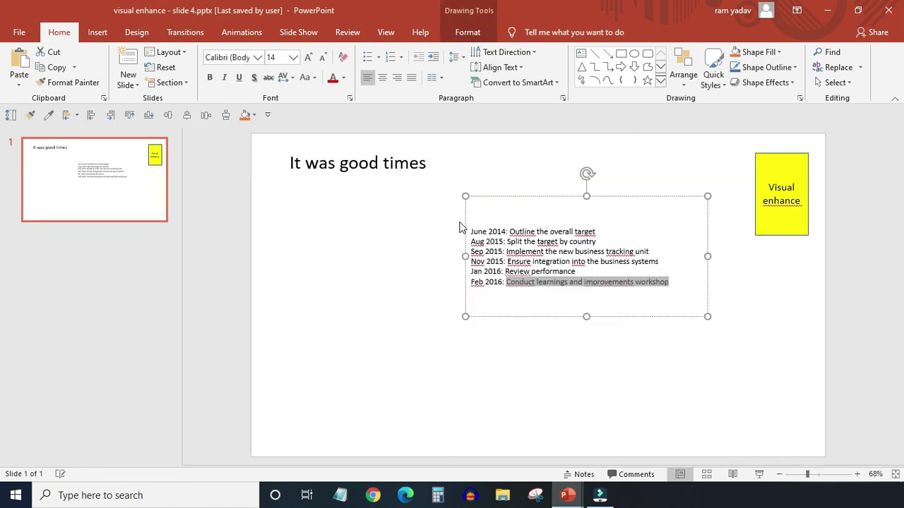
Replace the timeline slide's placeholder title with "It was good times" from the source slide.
triple_click(378, 159)
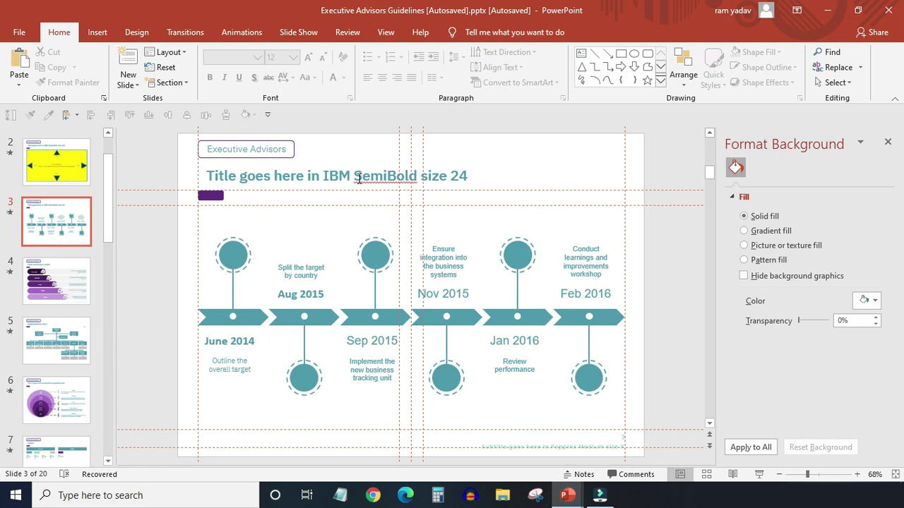
left_click(359, 176)
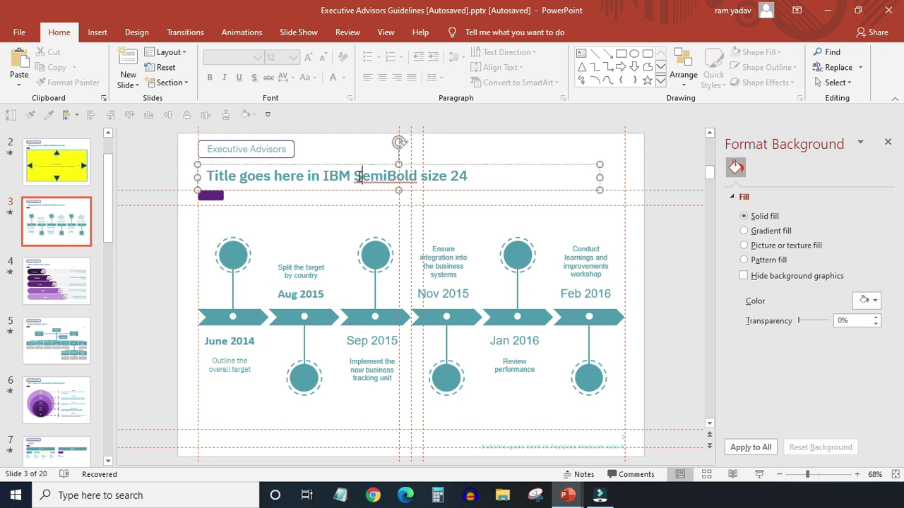
triple_click(359, 177)
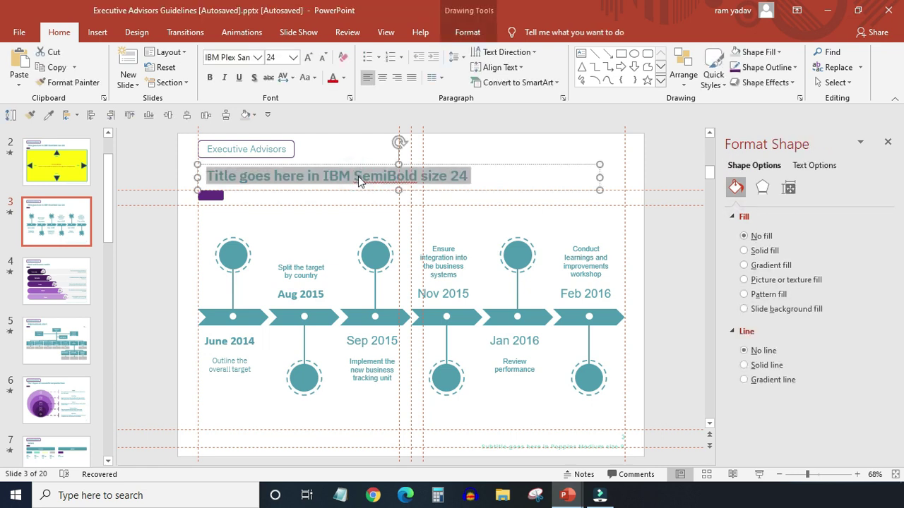
key("ctrl+v")
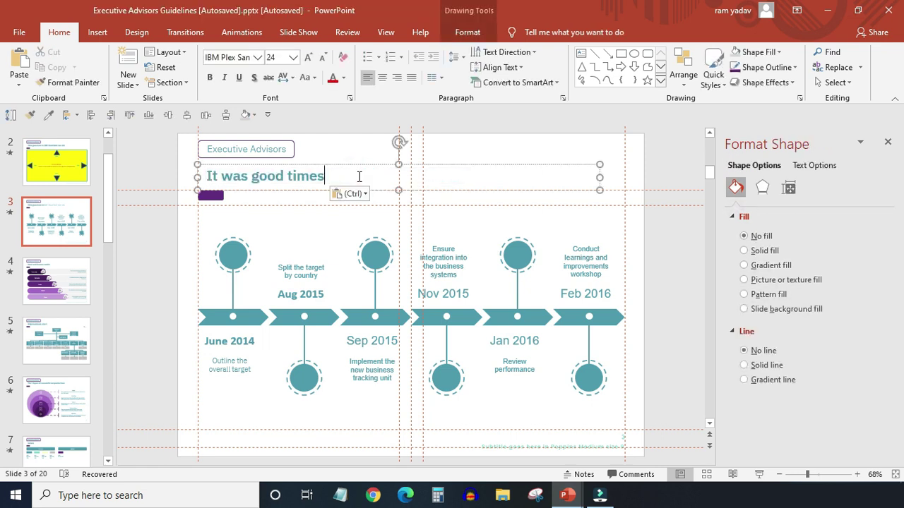
left_click(336, 224)
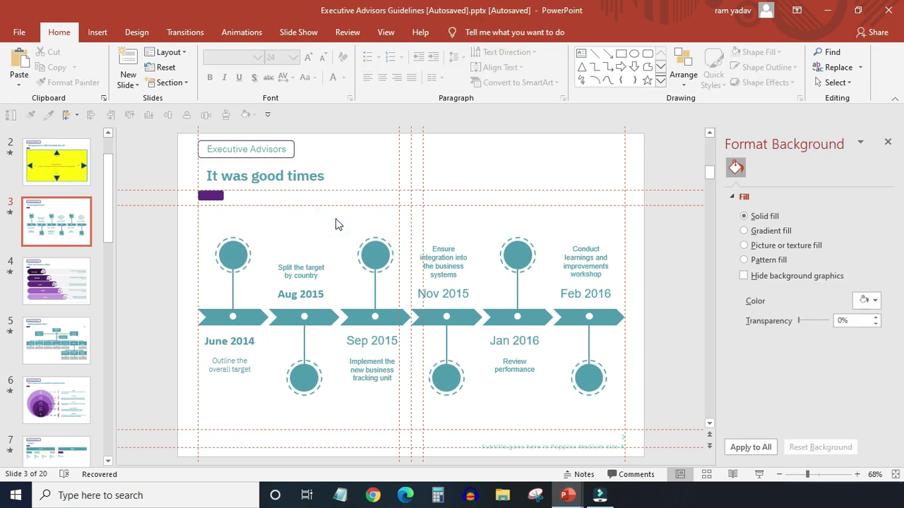
Copy the formatting of the "June 2014" date to the other five dates with Format Painter.
left_click(255, 344)
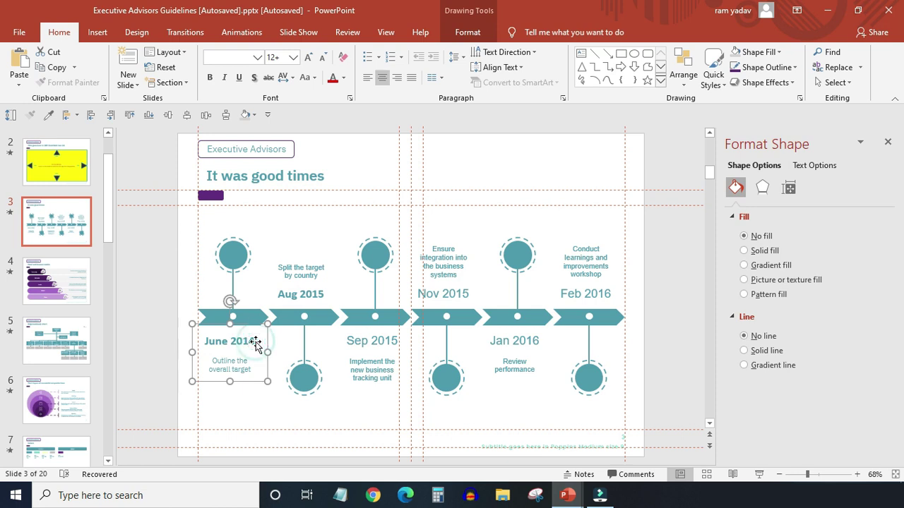
left_click(245, 343)
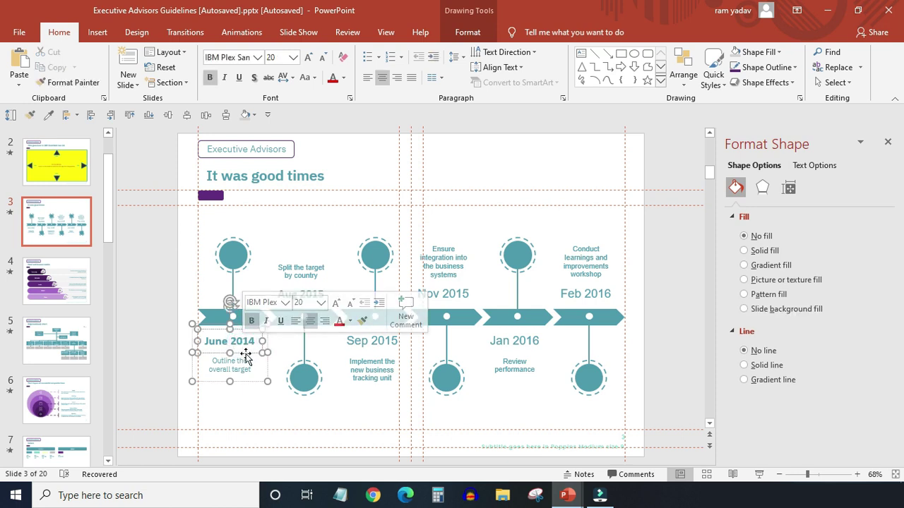
key("Escape")
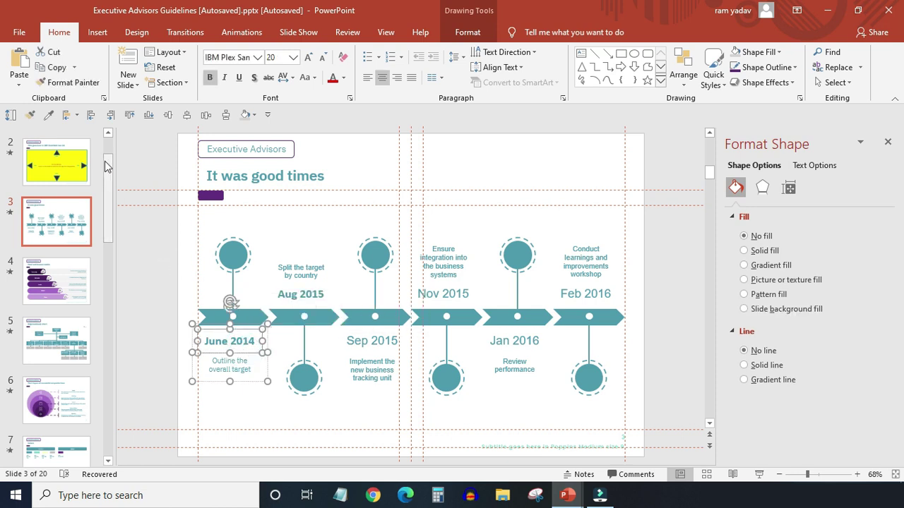
left_click(31, 116)
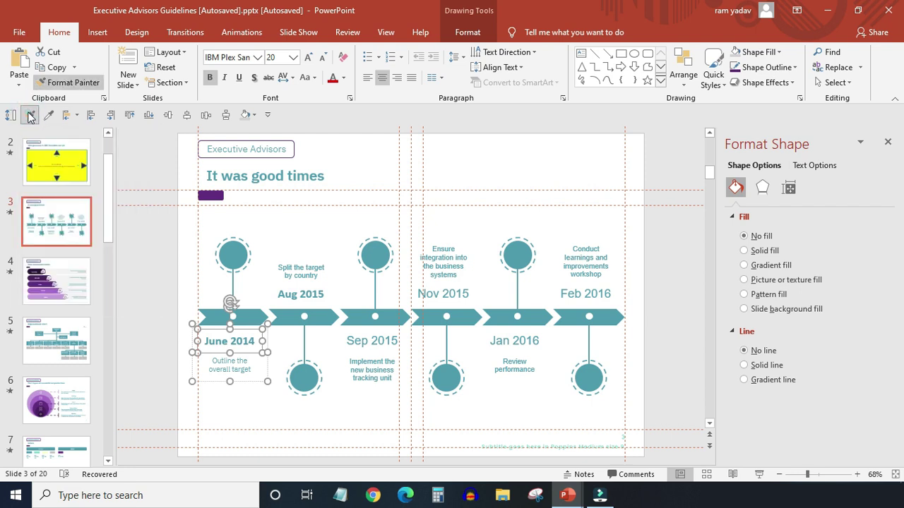
left_click(297, 299)
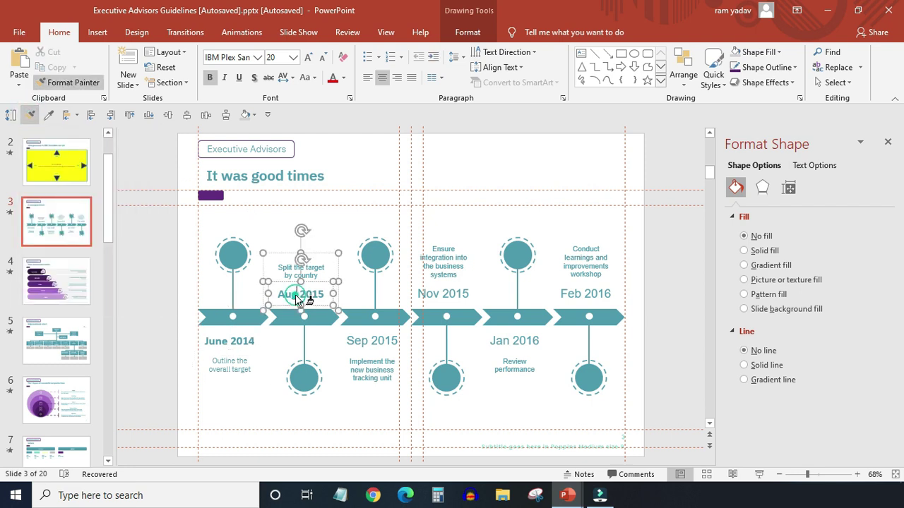
left_click(356, 342)
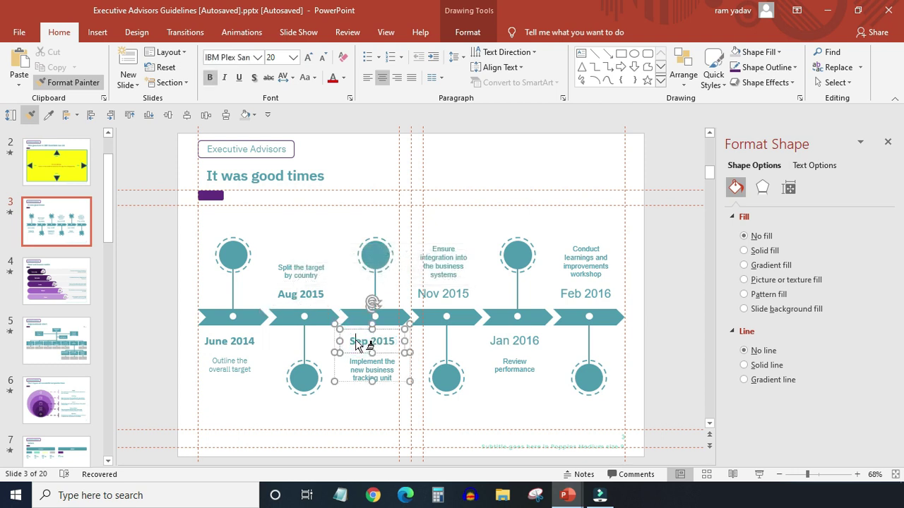
left_click(454, 295)
left_click(508, 344)
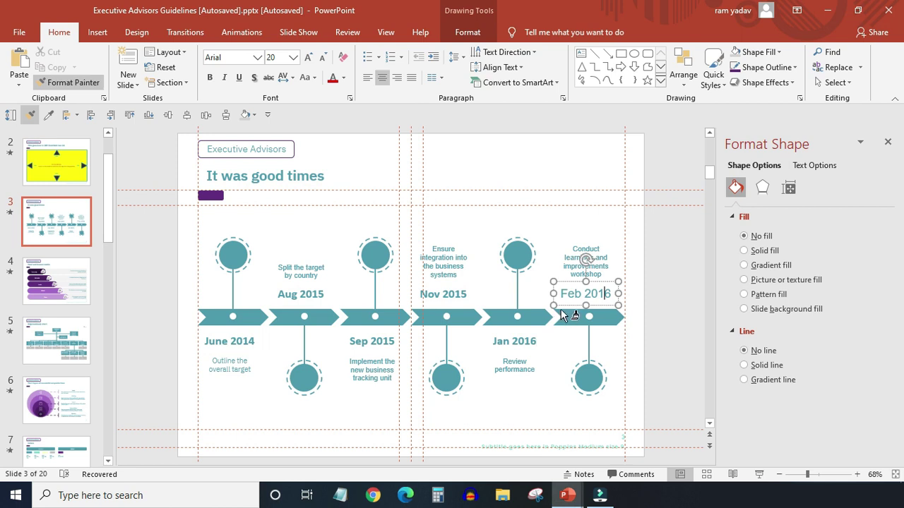
left_click(569, 303)
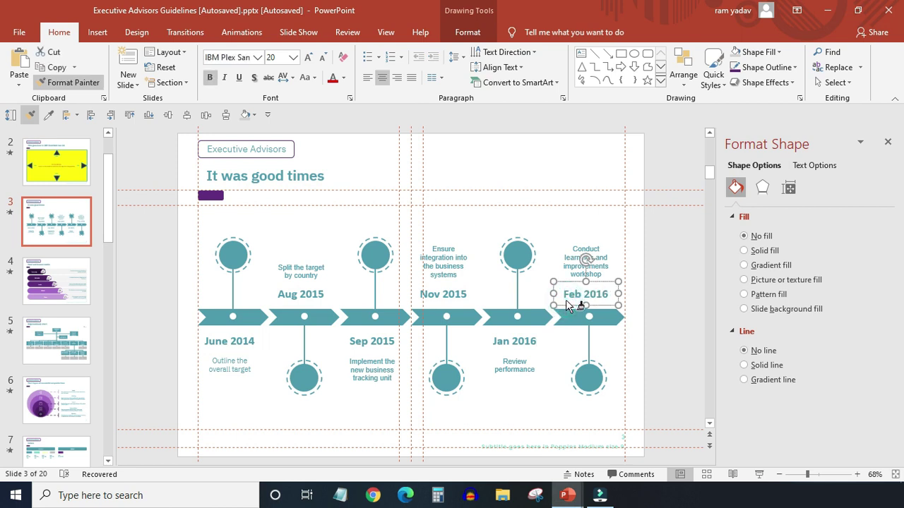
left_click(31, 115)
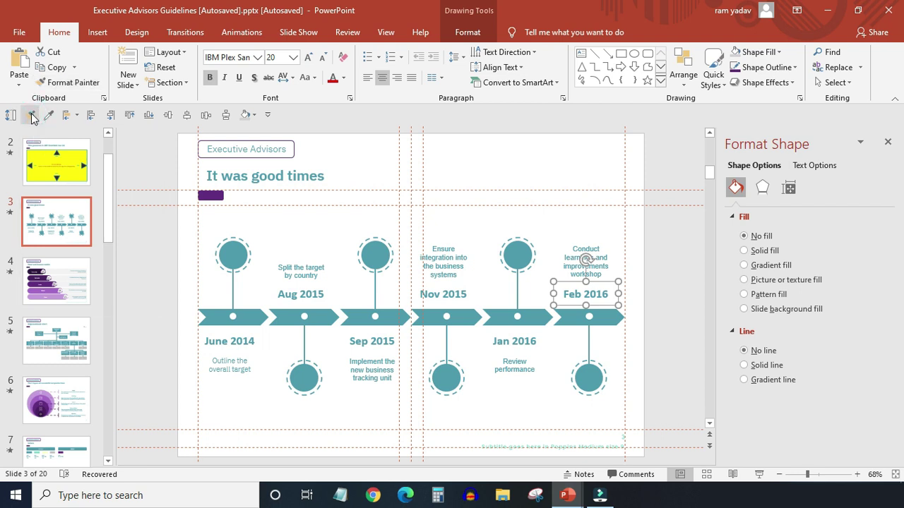
Copy the formatting of the "Outline the overall target" description to the other five descriptions with Format Painter.
left_click(240, 373)
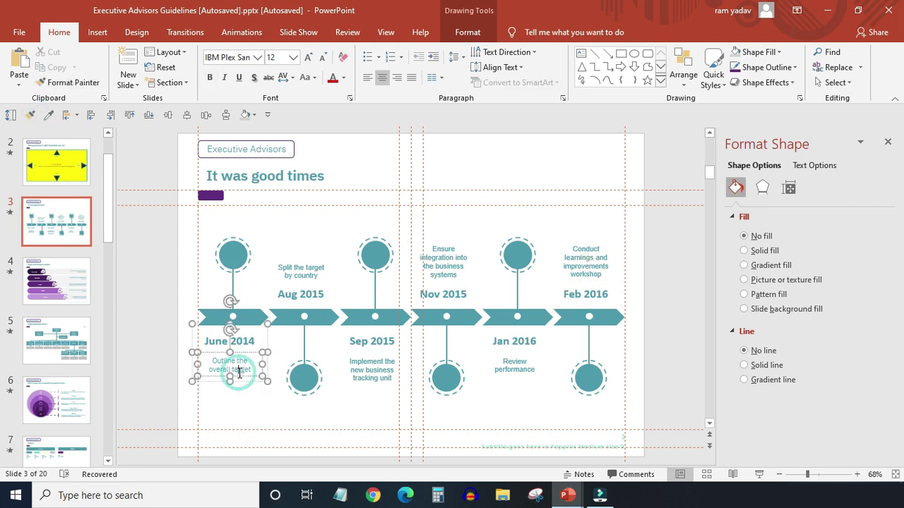
left_click(252, 378)
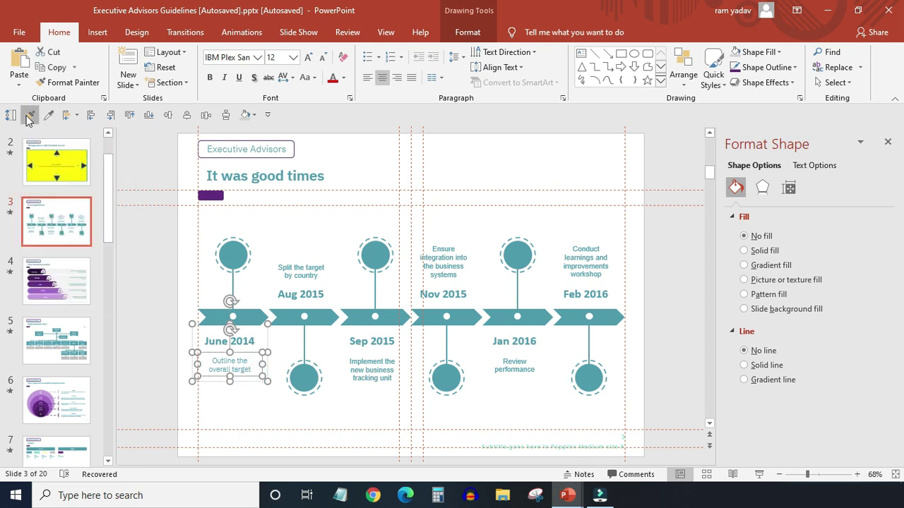
left_click(29, 118)
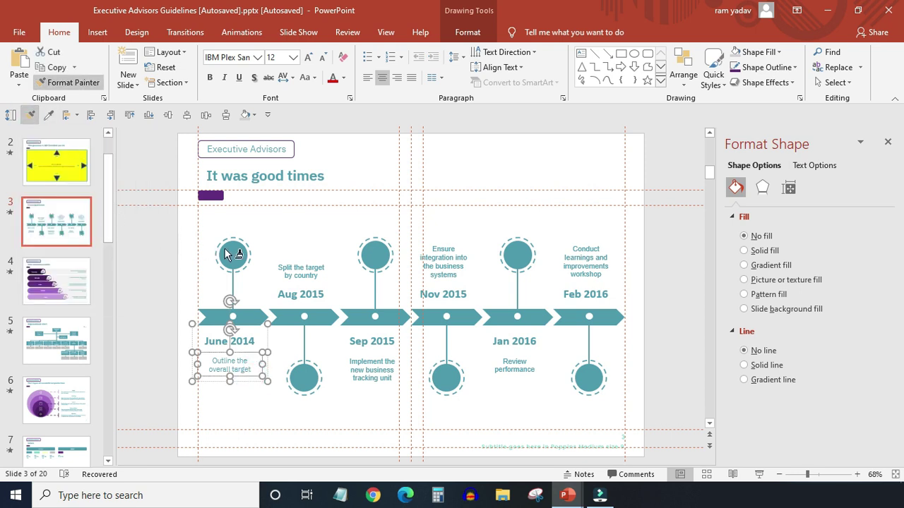
left_click(314, 278)
left_click(316, 281)
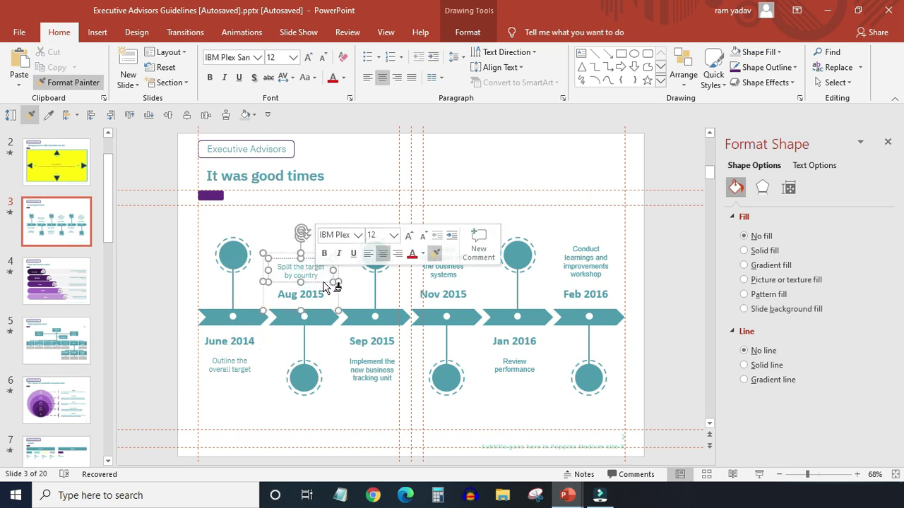
left_click(374, 381)
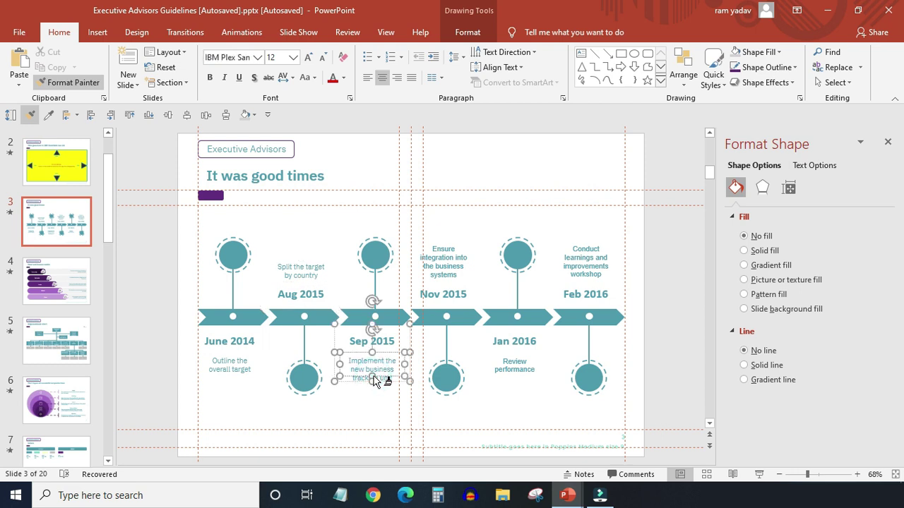
left_click(457, 269)
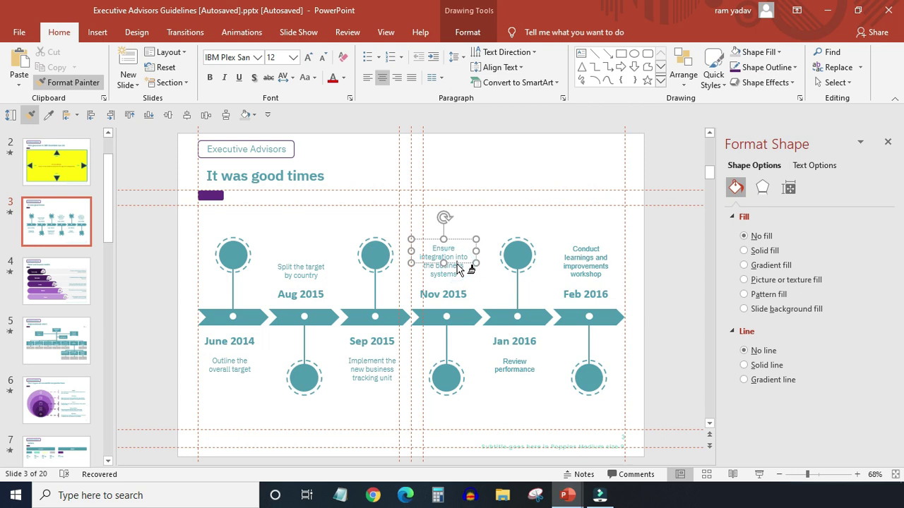
left_click(518, 369)
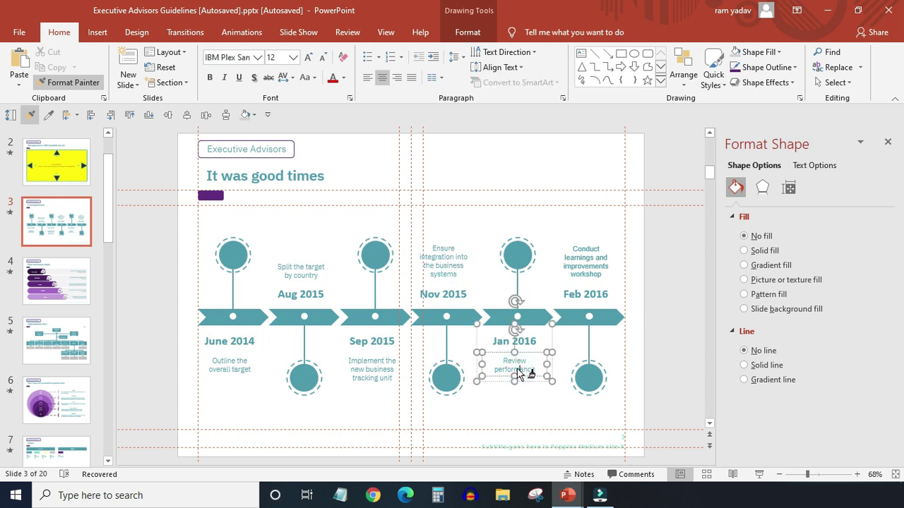
left_click(597, 260)
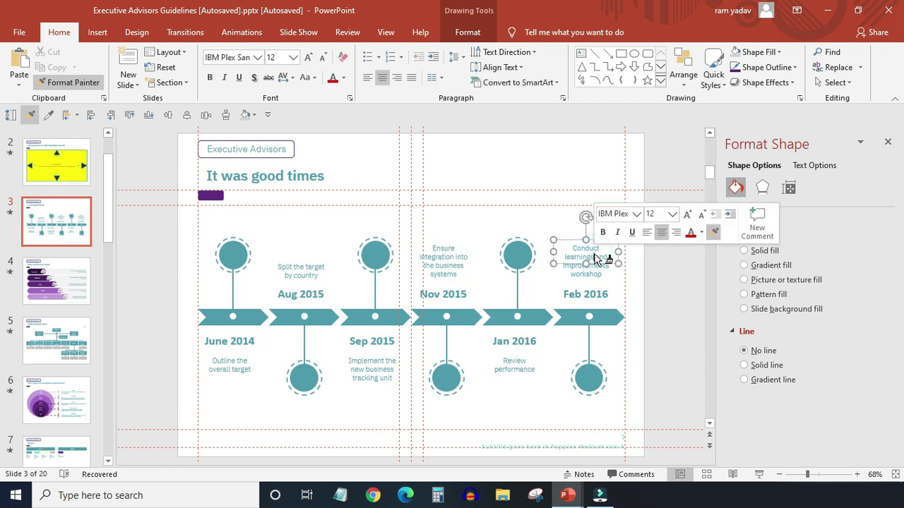
left_click(547, 226)
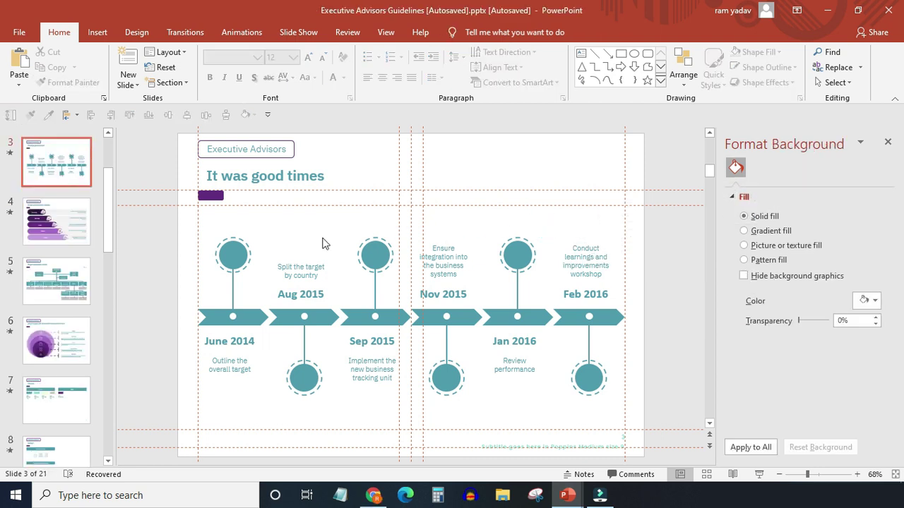
Copy the teal, mint and five purple color swatches from slide 9 onto the timeline slide 3.
left_click_drag(110, 226, 105, 268)
left_click(62, 339)
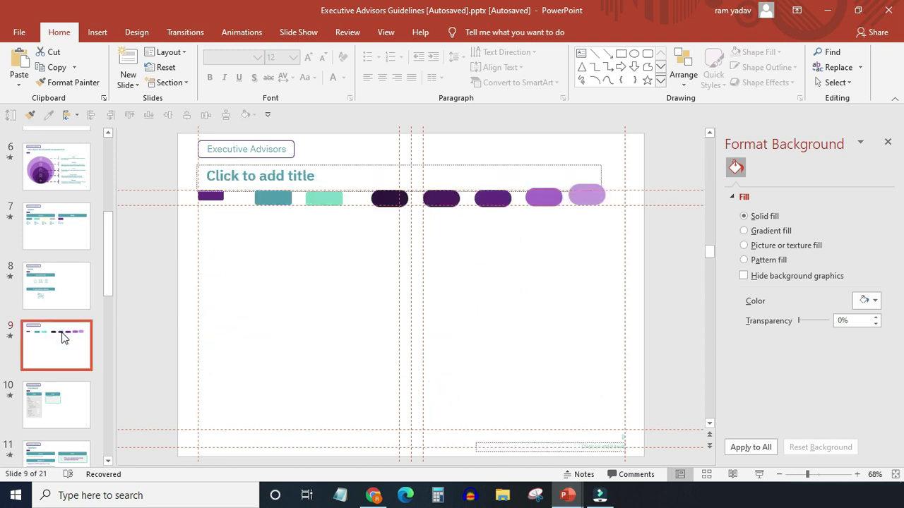
left_click(268, 198)
left_click(324, 199, "shift")
left_click(389, 198, "shift")
left_click(441, 199, "shift")
left_click(492, 199, "shift")
left_click(548, 199, "shift")
left_click(586, 195, "shift")
key("ctrl+c")
left_click_drag(111, 236, 111, 162)
left_click(57, 282)
key("ctrl+v")
left_click(293, 237)
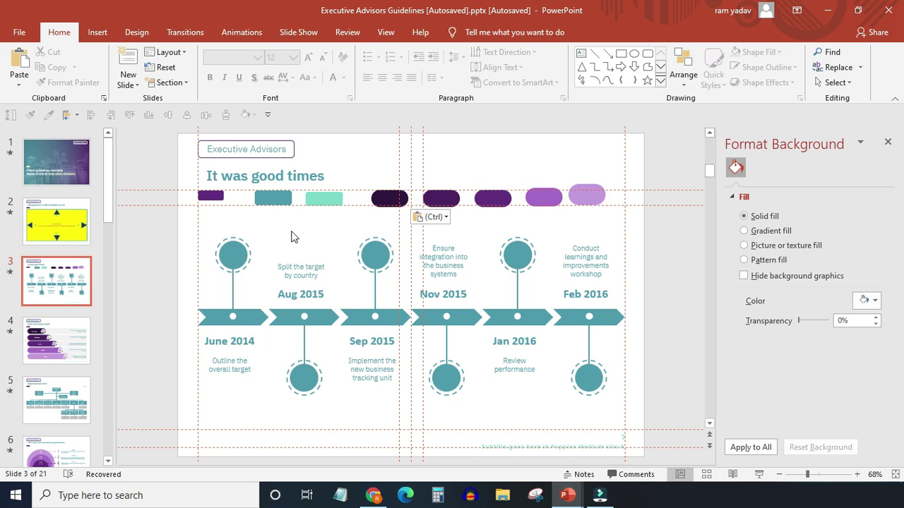
Recolor the first marker's connector line and dashed ring with the darkest purple sampled from the swatches.
left_click(252, 260)
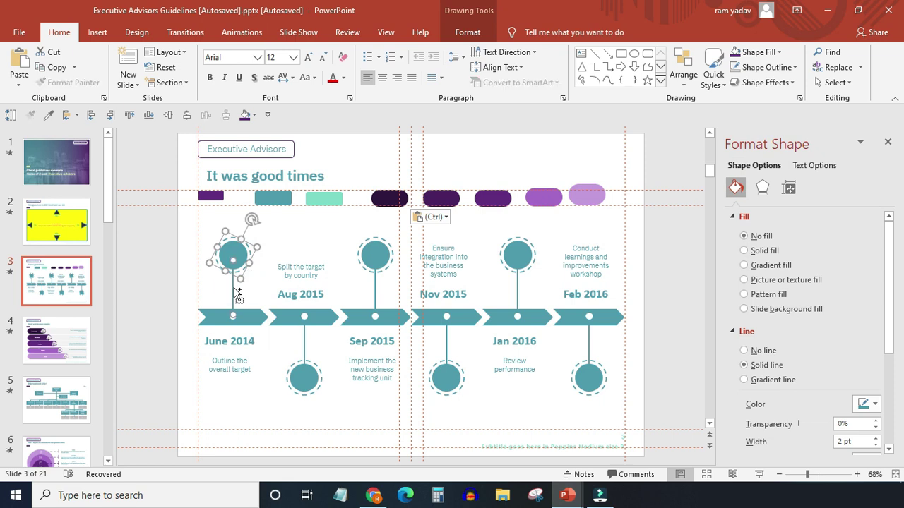
left_click(875, 404)
left_click(824, 387)
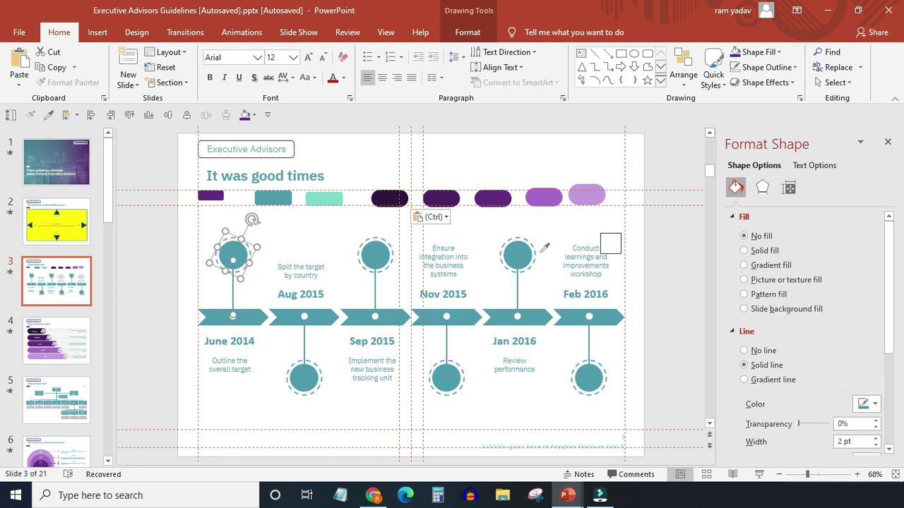
left_click(390, 198)
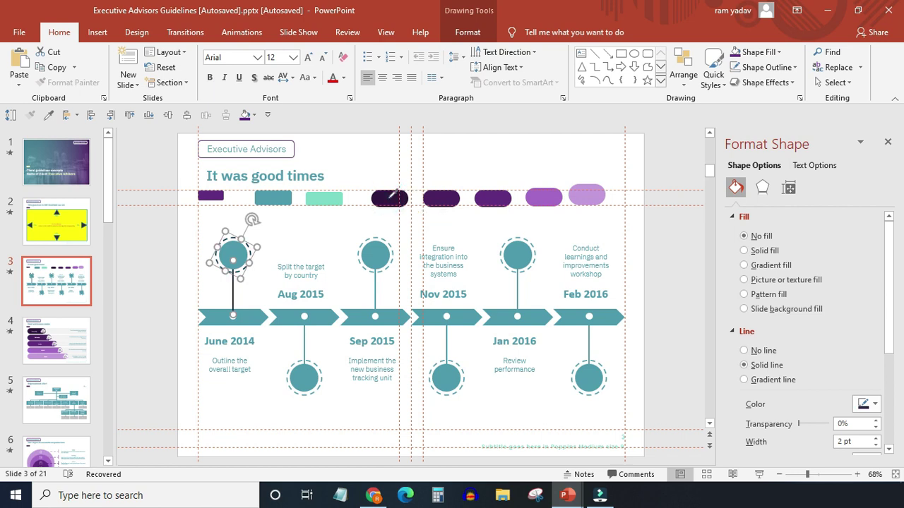
left_click(295, 249)
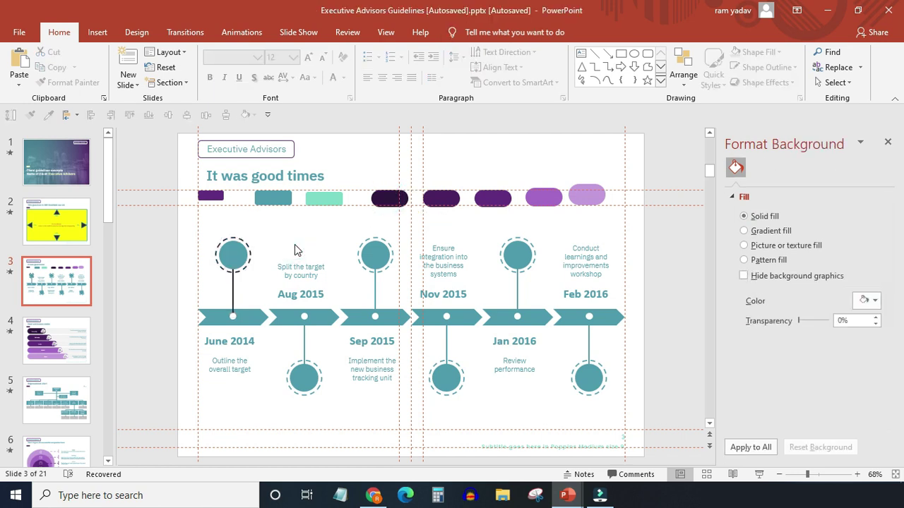
Recolor the first circle, the first chevron and the "June 2014" date with the darkest purple swatch.
left_click(244, 256)
left_click(246, 316, "shift")
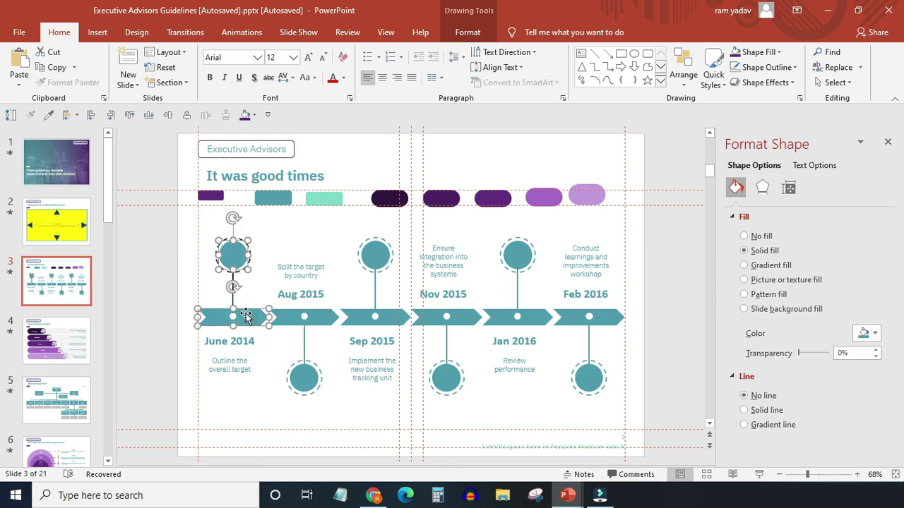
left_click(867, 333)
left_click(837, 325)
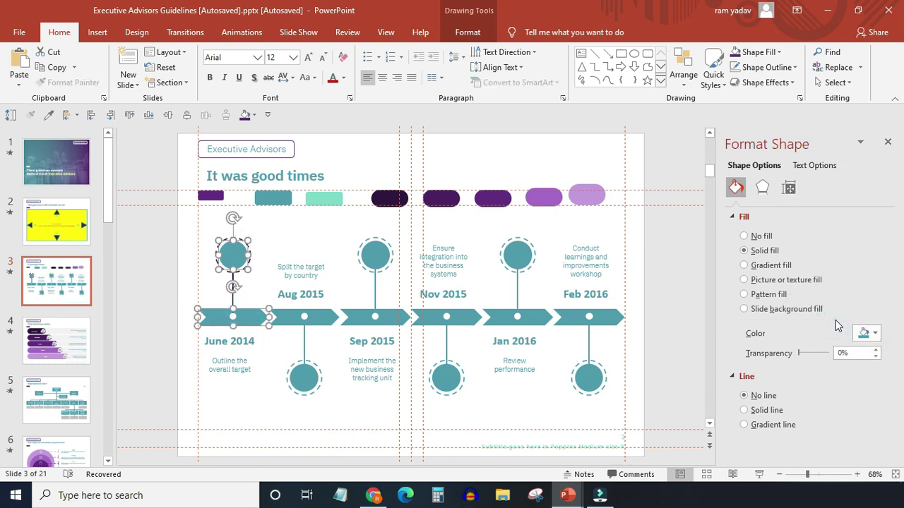
left_click(389, 198)
triple_click(229, 341)
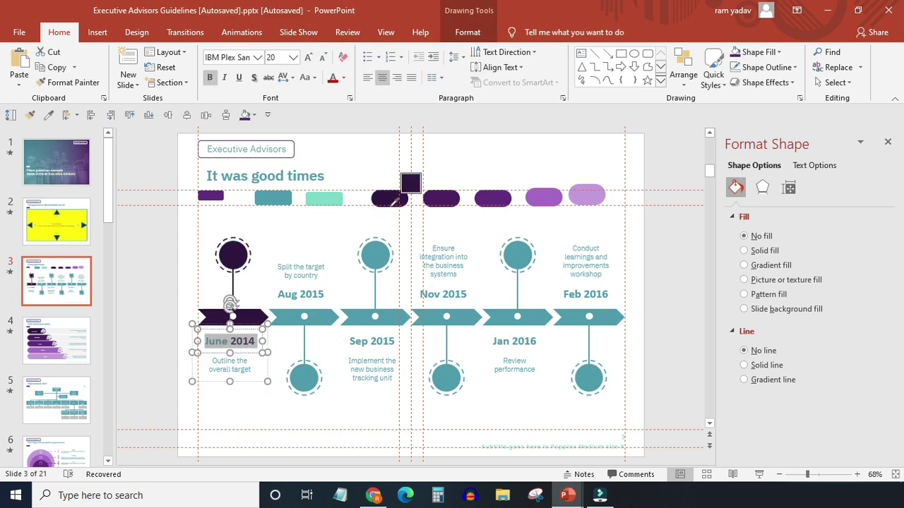
Recolor the second circle marker with its connector, the chevron and the "Aug 2015" date with the second-darkest purple swatch.
left_click(304, 378)
left_click(305, 317, "shift")
left_click(441, 197)
triple_click(301, 293)
Recolor the third circle marker with its connector, the chevron and the "Sep 2015" date with the middle purple swatch.
left_click(375, 254)
left_click(375, 317, "shift")
left_click(493, 198)
triple_click(372, 341)
Recolor the fourth circle marker with its connector, the chevron and the "Nov 2015" date with the second-lightest purple swatch.
left_click(446, 377)
left_click(447, 317, "shift")
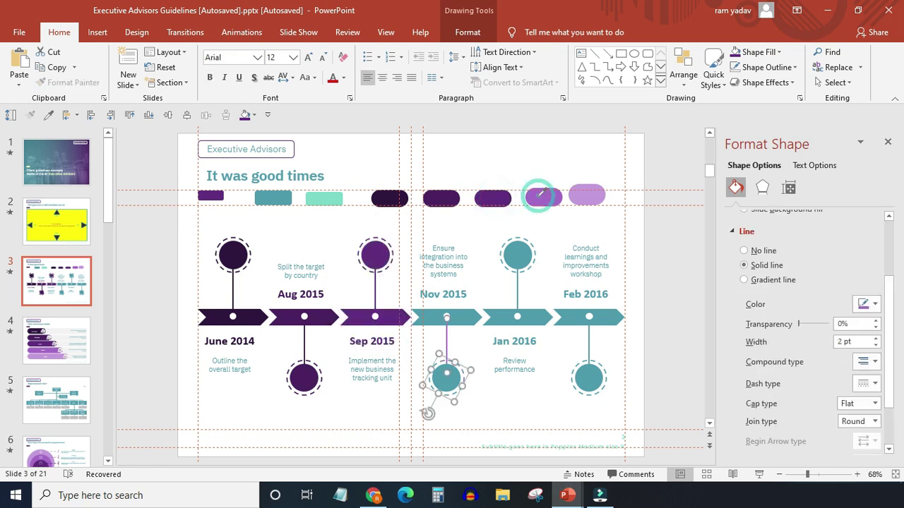
left_click(543, 198)
Recolor the fifth circle marker with its connector, the chevron and the "Jan 2016" date with the lightest purple swatch.
left_click(518, 254)
left_click(518, 317, "shift")
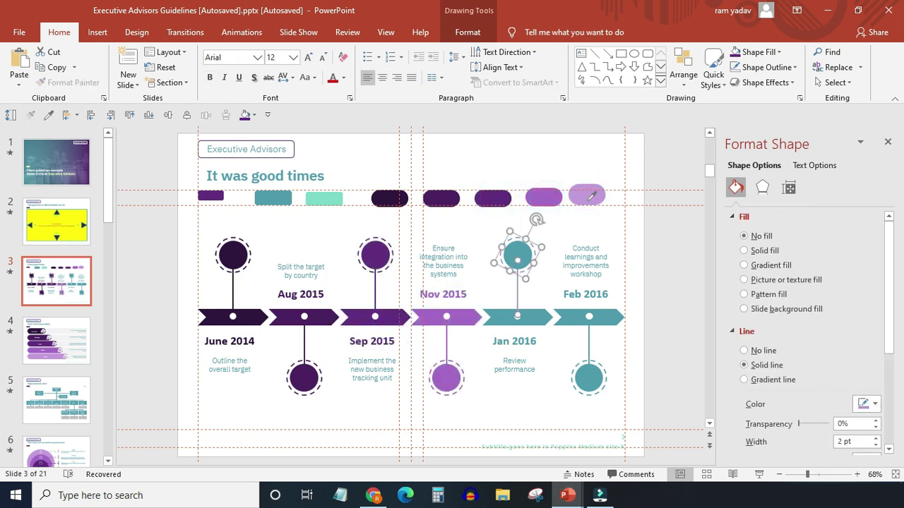
left_click(586, 195)
triple_click(514, 341)
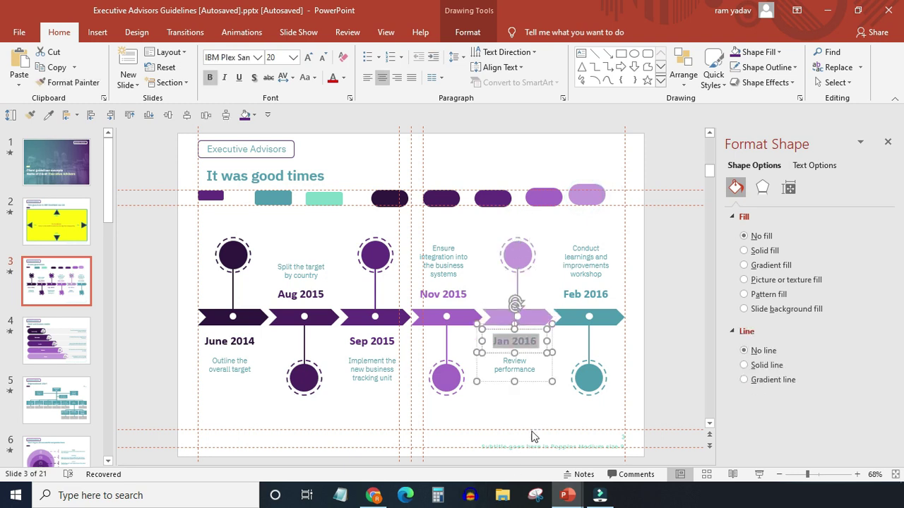
left_click(535, 408)
Fill the sixth circle and the last chevron with a custom lighter purple, RGB 210, 180, 230.
left_click(590, 381)
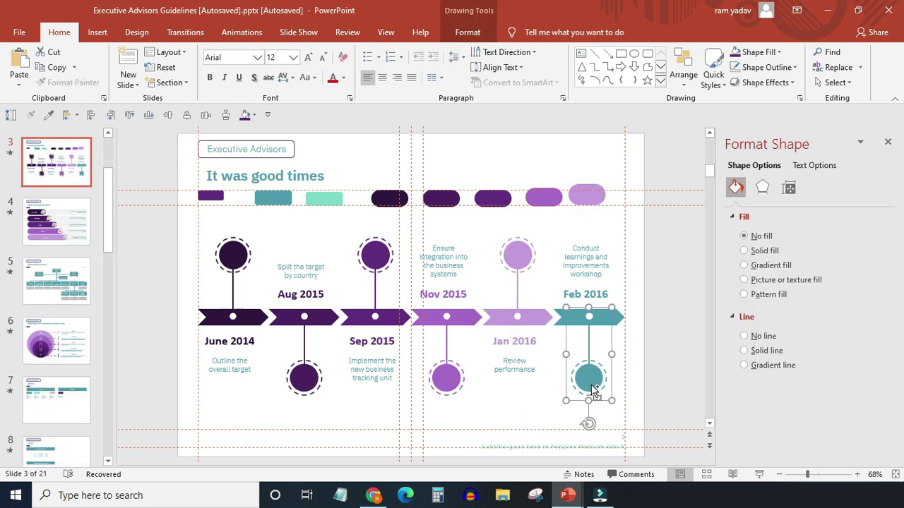
left_click(590, 381)
left_click(616, 349)
left_click(597, 381)
left_click(605, 321, "shift")
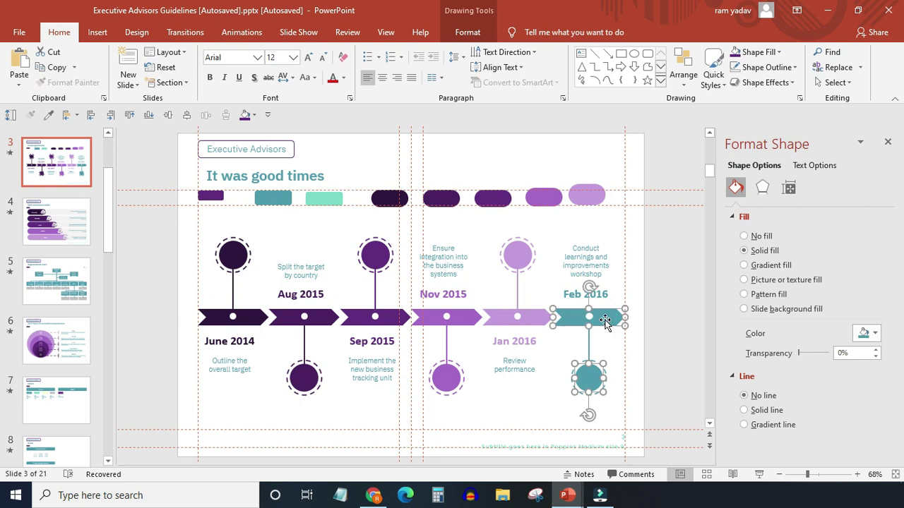
left_click(874, 333)
left_click(809, 289)
left_click(874, 333)
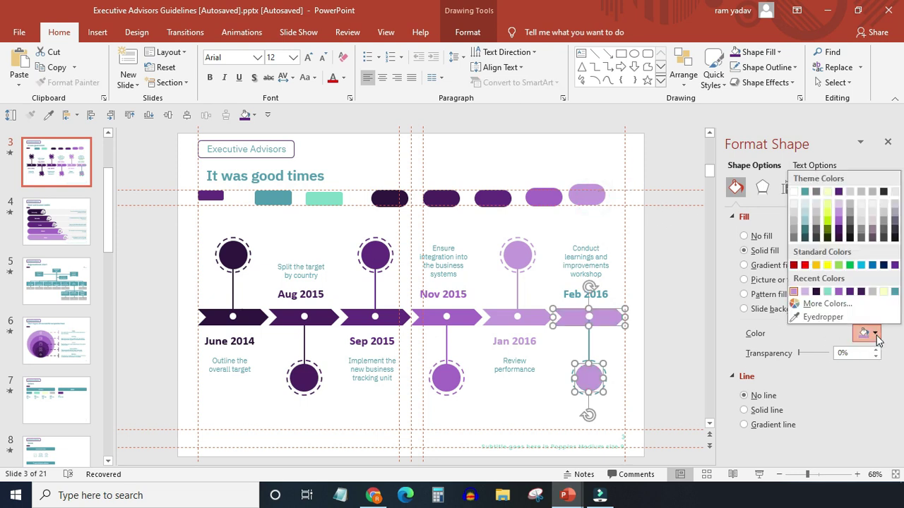
left_click(848, 311)
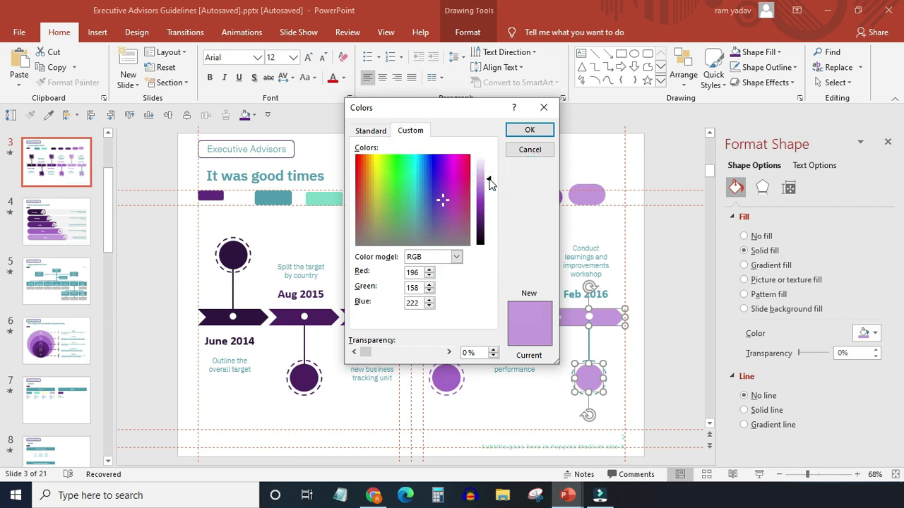
mouse_move(490, 183)
left_mouse_down()
mouse_move(490, 170)
mouse_move(490, 178)
left_mouse_up()
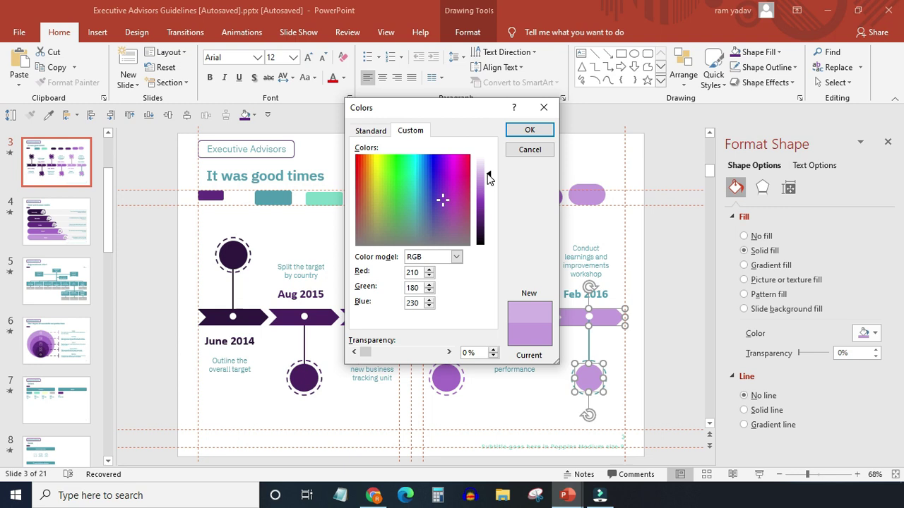
left_click(527, 130)
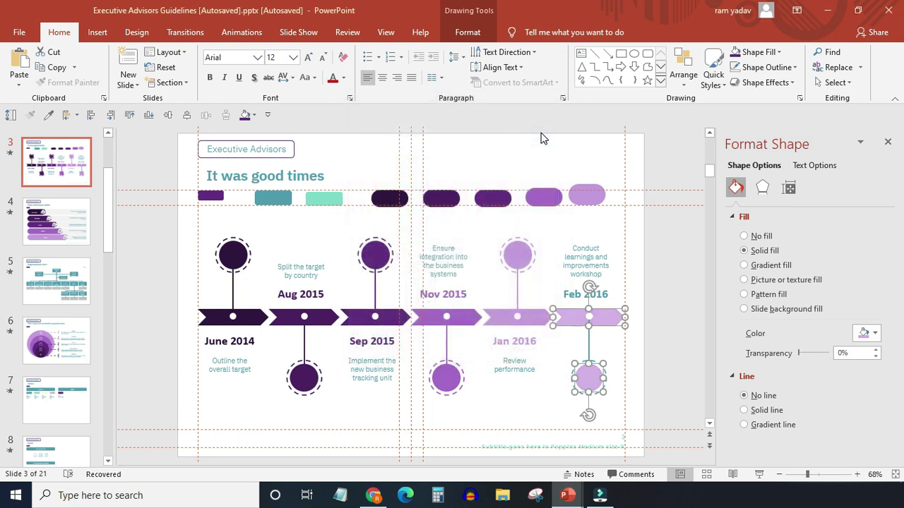
Match the sixth marker's dashed ring and connector and the "Feb 2016" date to the last chevron's light purple.
left_click(555, 386)
left_click(602, 367)
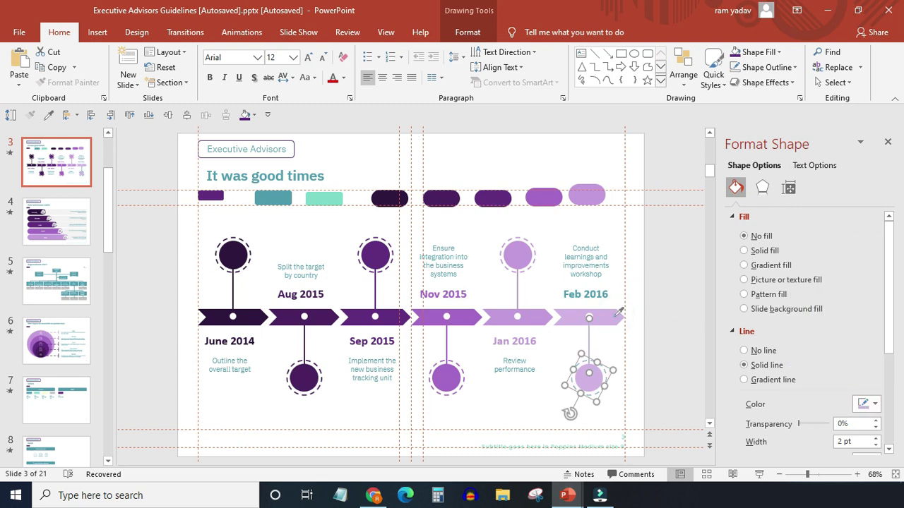
triple_click(602, 292)
left_click(343, 78)
left_click(368, 236)
left_click(611, 316)
left_click(609, 353)
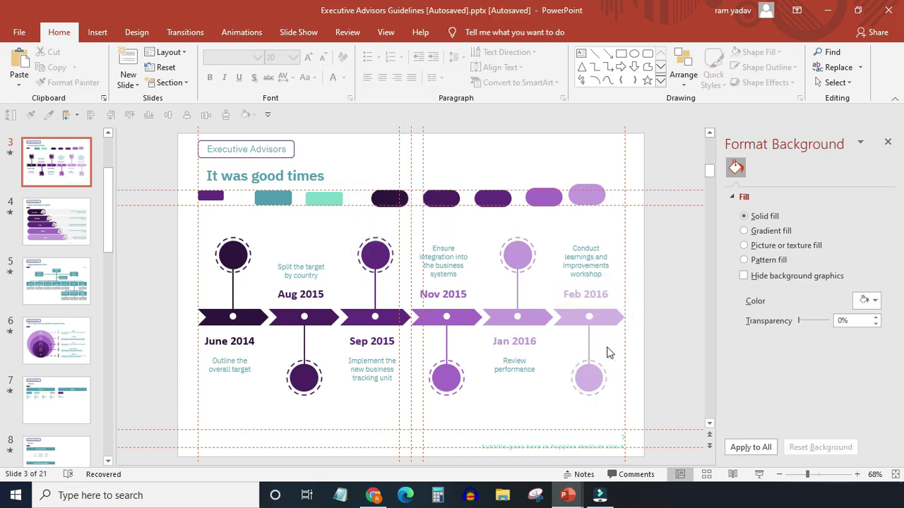
Delete the five rounded purple palette swatches and the two teal and mint swatches above the timeline.
left_click_drag(616, 183, 360, 214)
key("Delete")
left_click(322, 197)
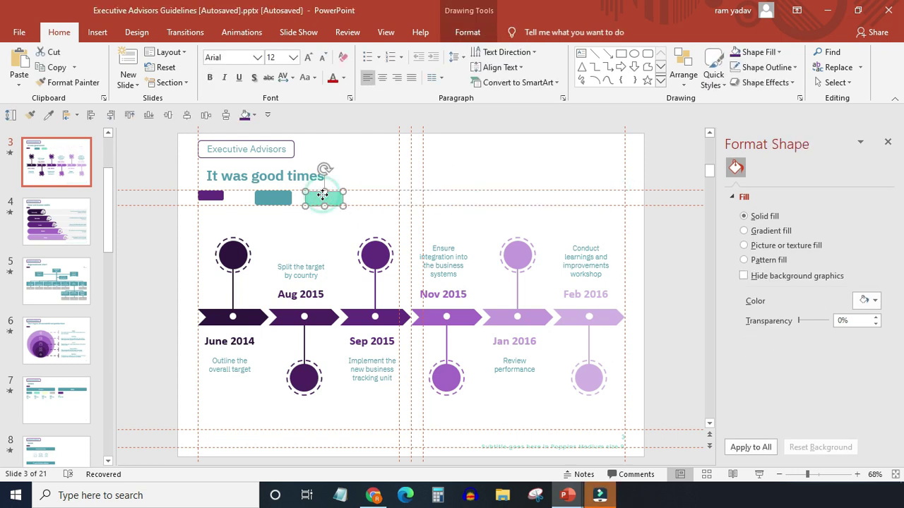
left_click(284, 198, "shift")
key("Delete")
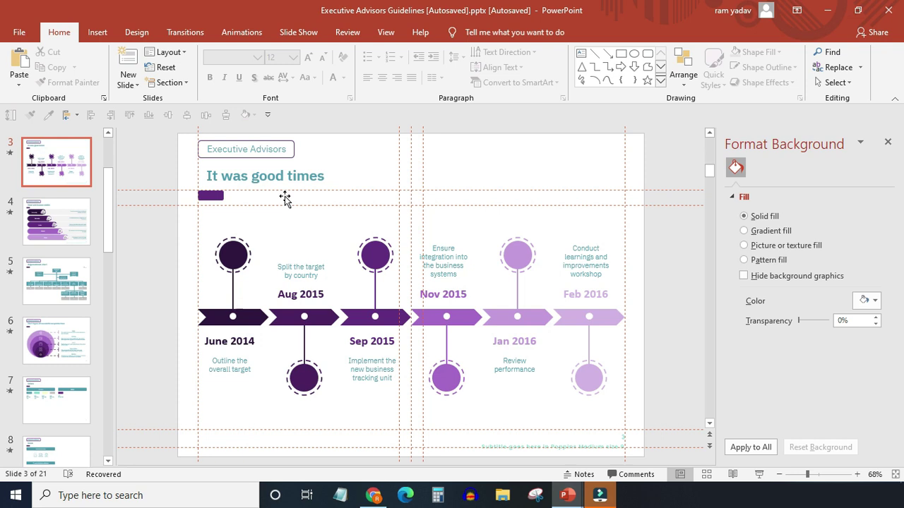
Copy the six white icons from the "visual enhance - slide 4" presentation and paste them onto the timeline slide.
key("alt+Tab")
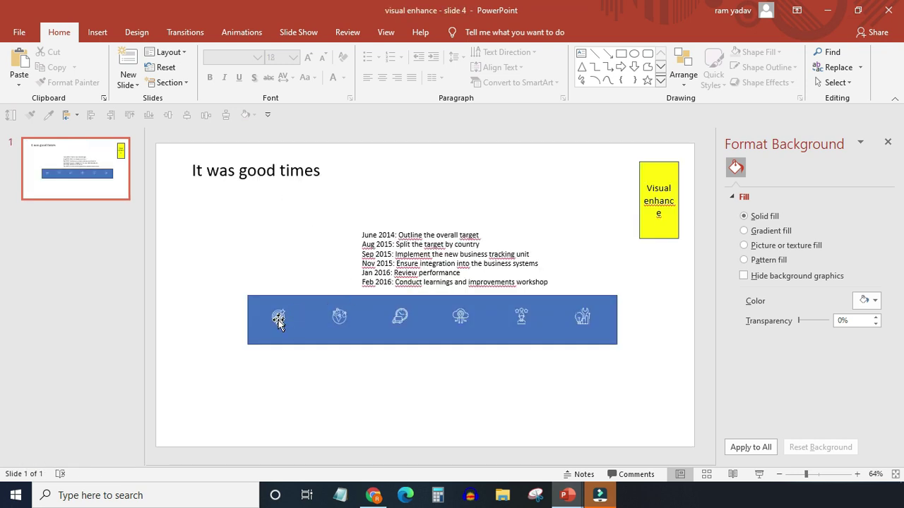
left_click(278, 320)
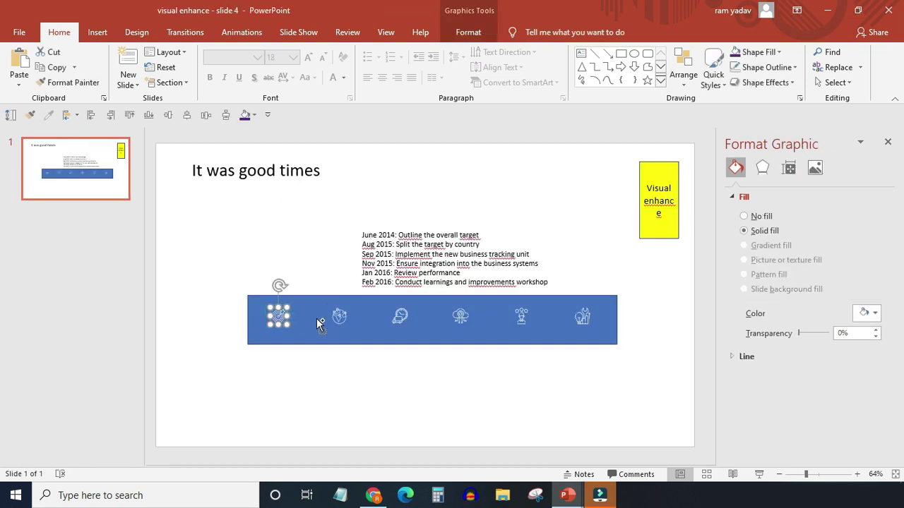
left_click(339, 318, "shift")
left_click(400, 318, "shift")
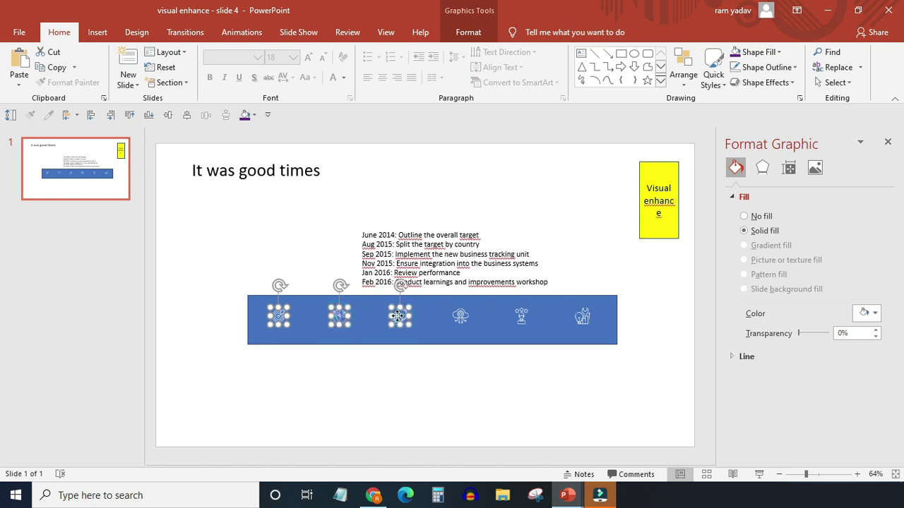
left_click(460, 318, "shift")
left_click(522, 318, "shift")
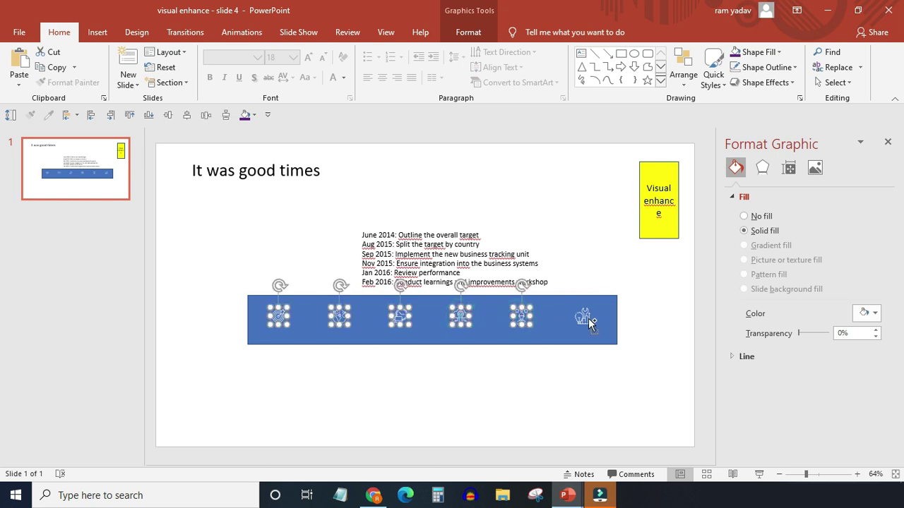
left_click(583, 319, "shift")
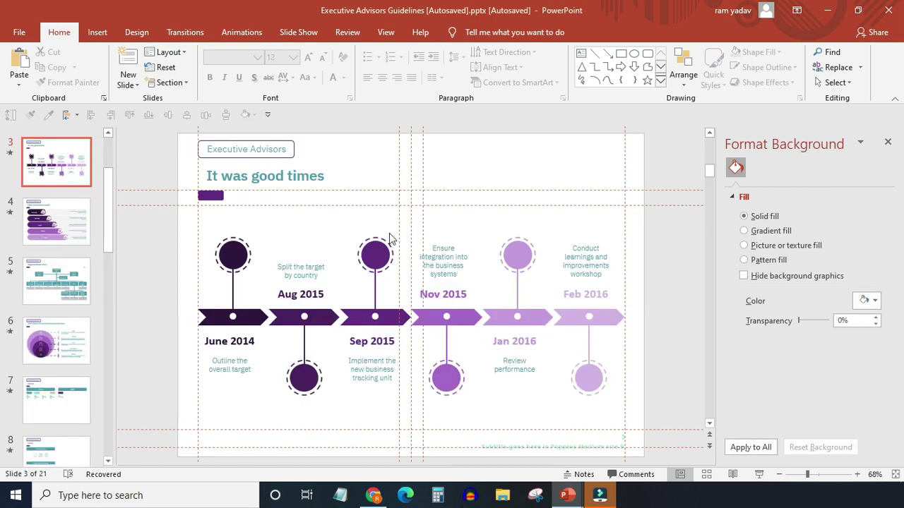
key("ctrl+v")
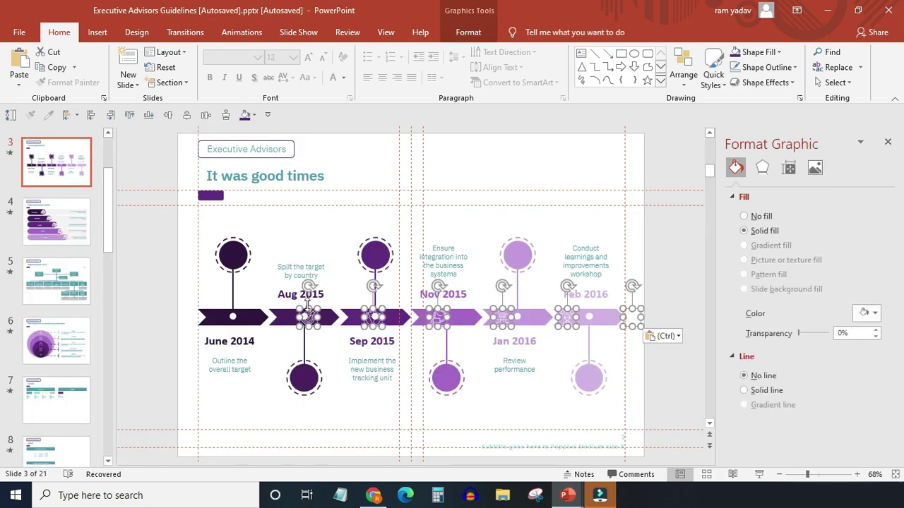
Place the target, globe and head icons in the June 2014, Aug 2015 and Sep 2015 circles respectively.
left_click(338, 293)
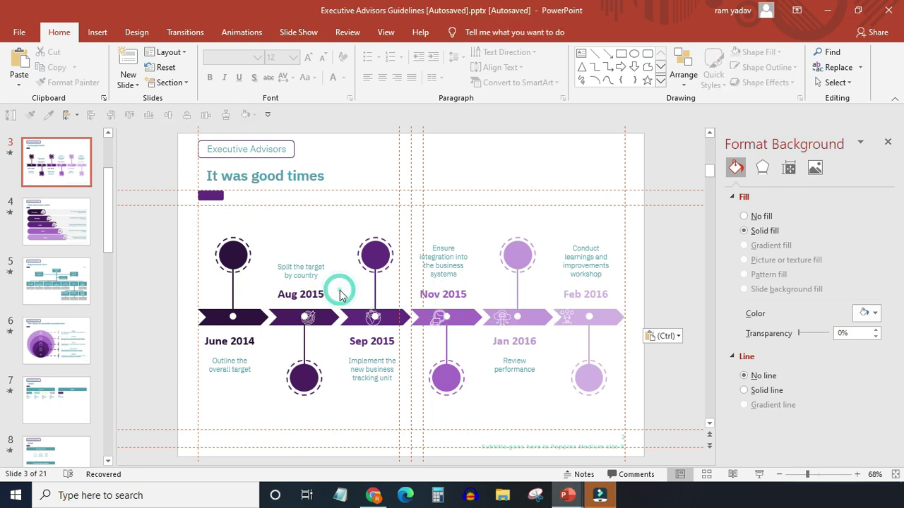
left_click(309, 317)
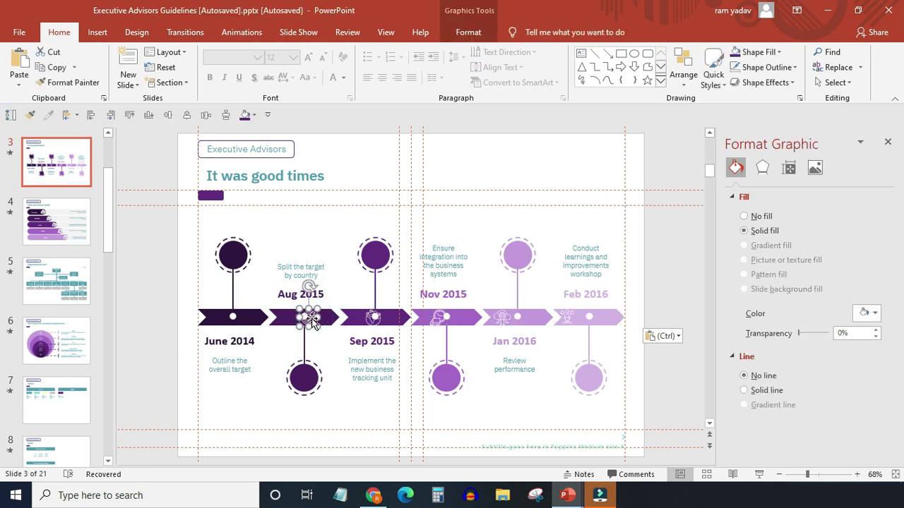
left_click_drag(312, 319, 233, 255)
left_click(373, 317)
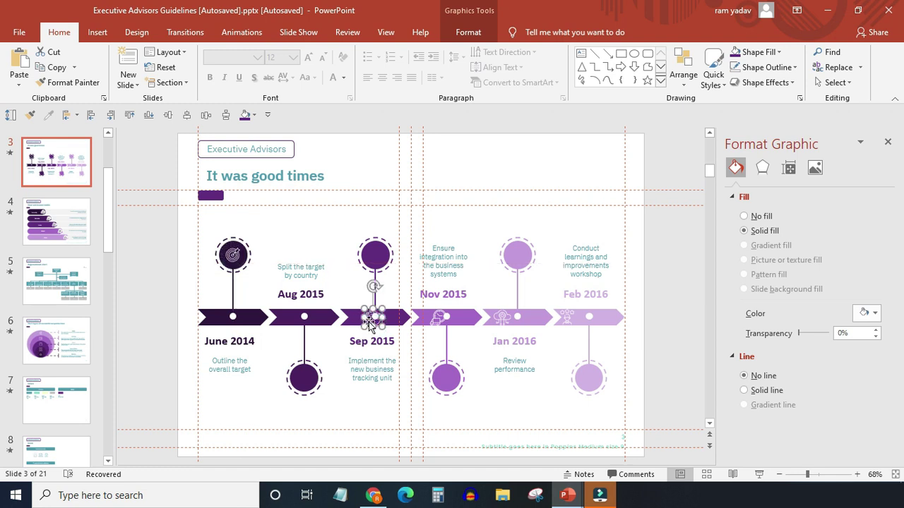
left_click_drag(369, 321, 304, 378)
left_click(438, 317)
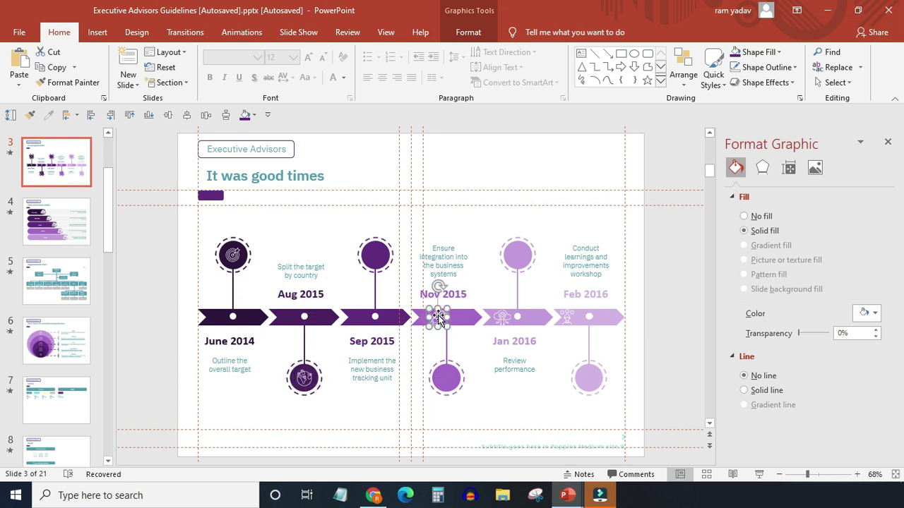
left_click_drag(438, 317, 375, 254)
Place the remaining three pasted icons, in order, in the Nov 2015, Jan 2016 and Feb 2016 circles.
left_click(501, 318)
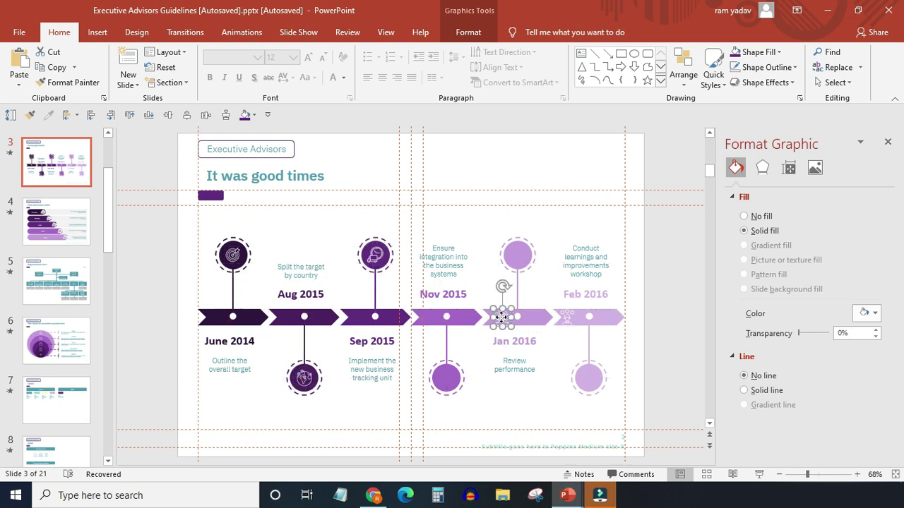
left_click_drag(500, 318, 446, 378)
left_click(569, 316)
left_click_drag(569, 316, 517, 255)
left_click(642, 312)
left_click_drag(642, 313, 589, 378)
left_click(617, 347)
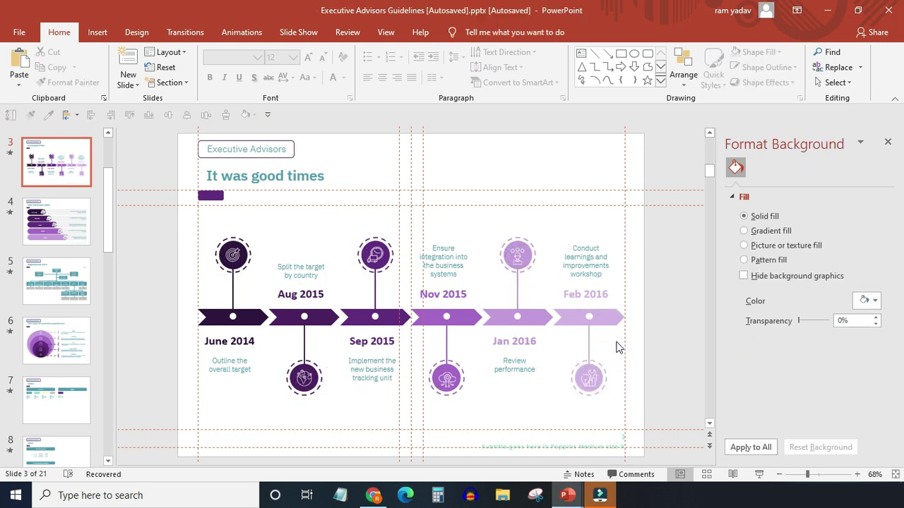
Center-align the icons with their dashed rings in the Feb 2016, Jan 2016 and Nov 2015 markers.
left_click(589, 379)
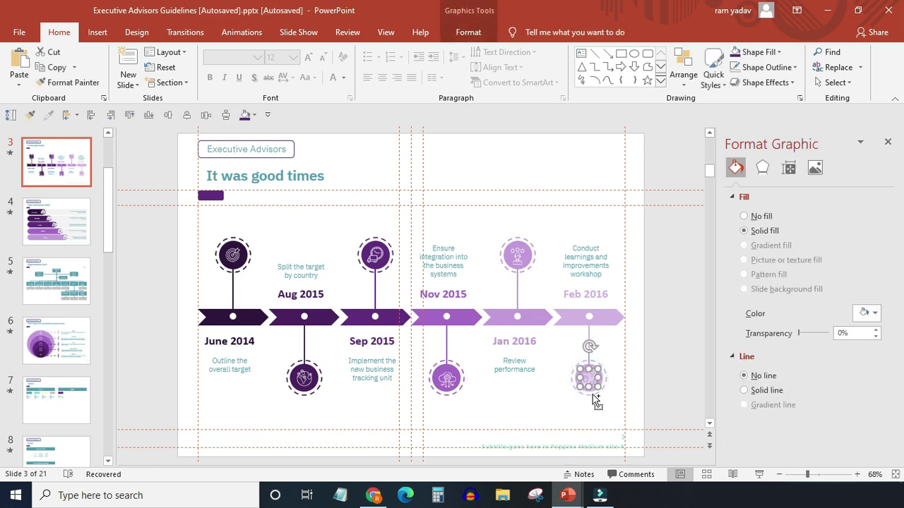
left_click(597, 401, "shift")
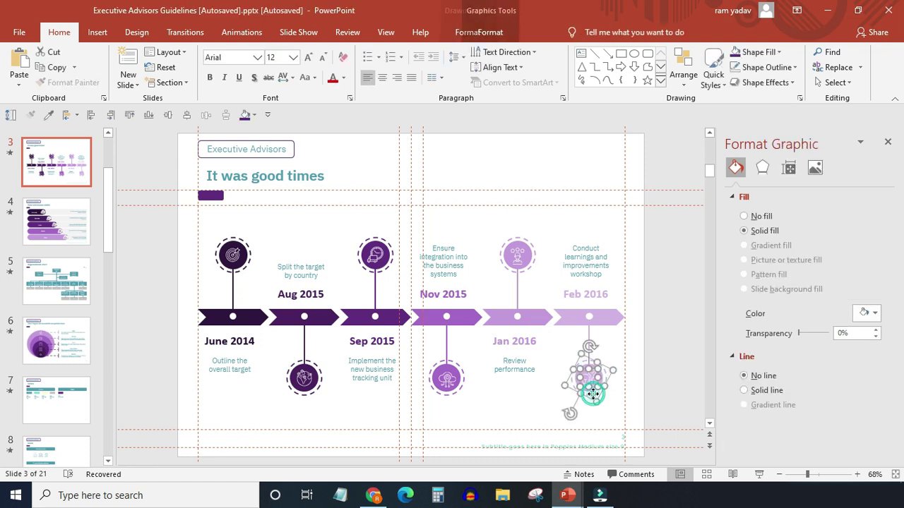
left_click(168, 117)
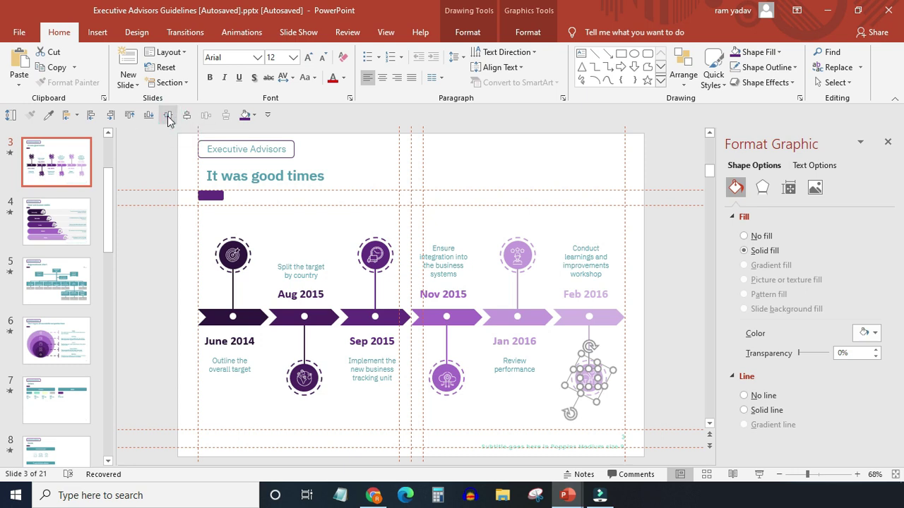
left_click(518, 256)
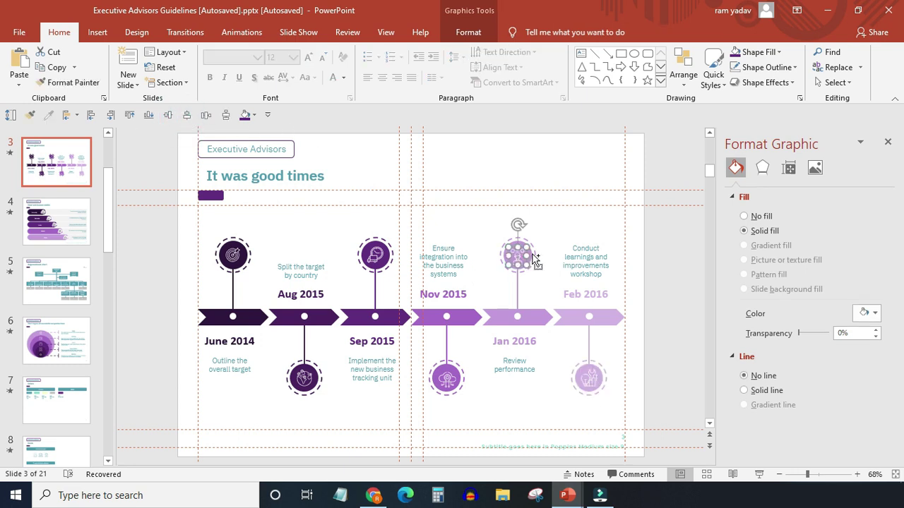
left_click(522, 258, "shift")
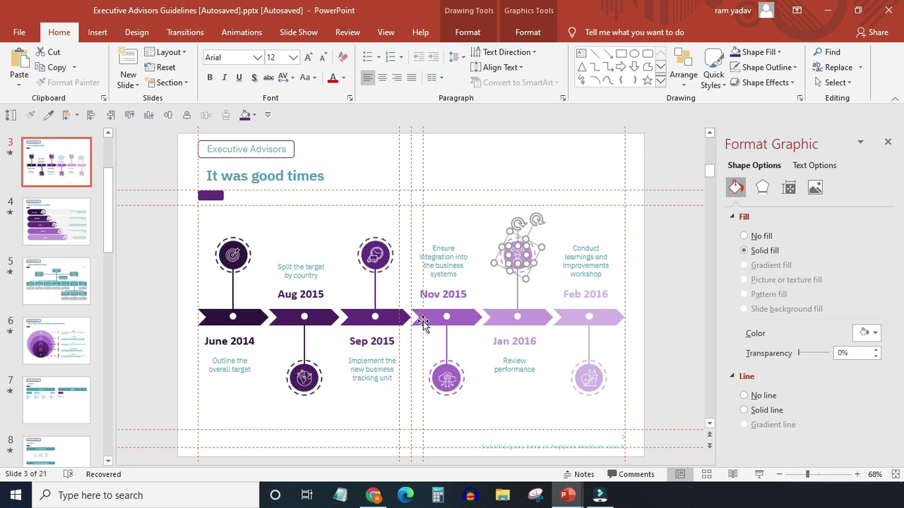
left_click(446, 382)
left_click(466, 387, "shift")
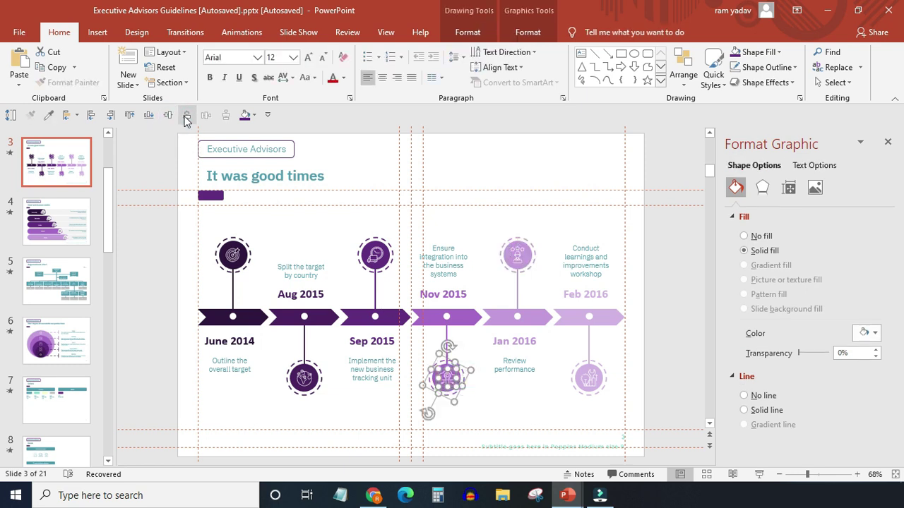
Center-align the icons with their dashed rings in the Sep 2015, Aug 2015 and June 2014 markers.
left_click(387, 257)
left_click(395, 260, "shift")
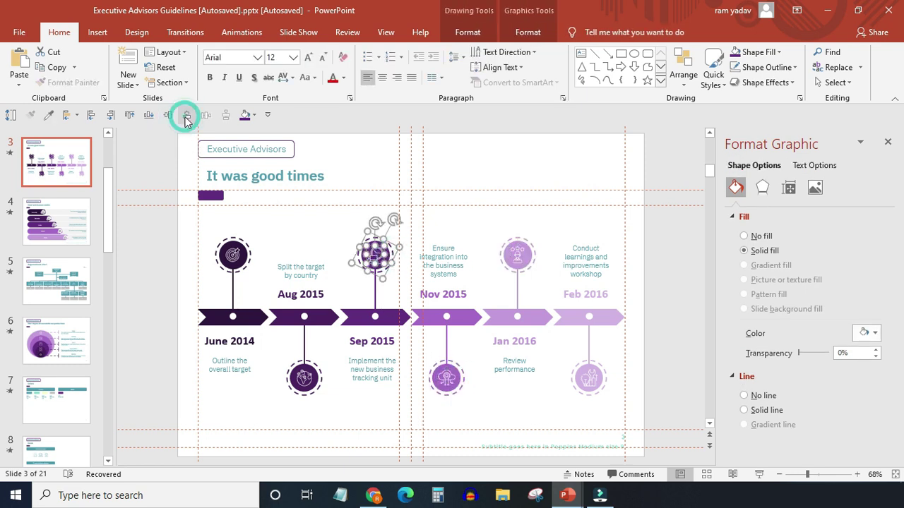
left_click(167, 114)
left_click(309, 380)
left_click(325, 387, "shift")
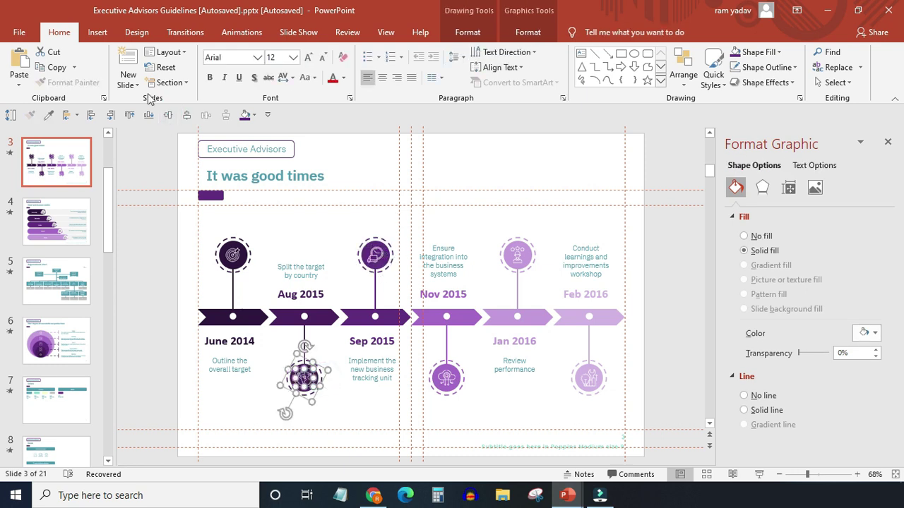
left_click(186, 115)
left_click(236, 255)
left_click(250, 256, "shift")
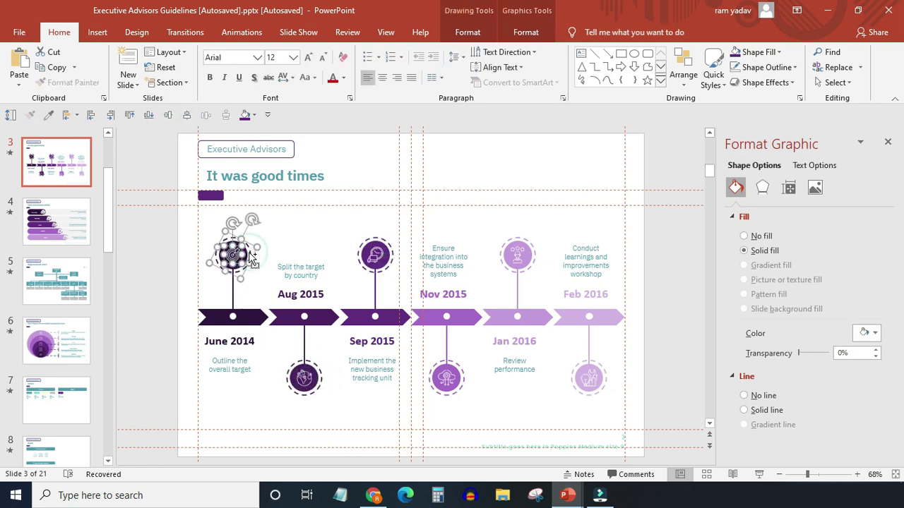
left_click(167, 114)
left_click(187, 115)
left_click(351, 164)
left_click(455, 154)
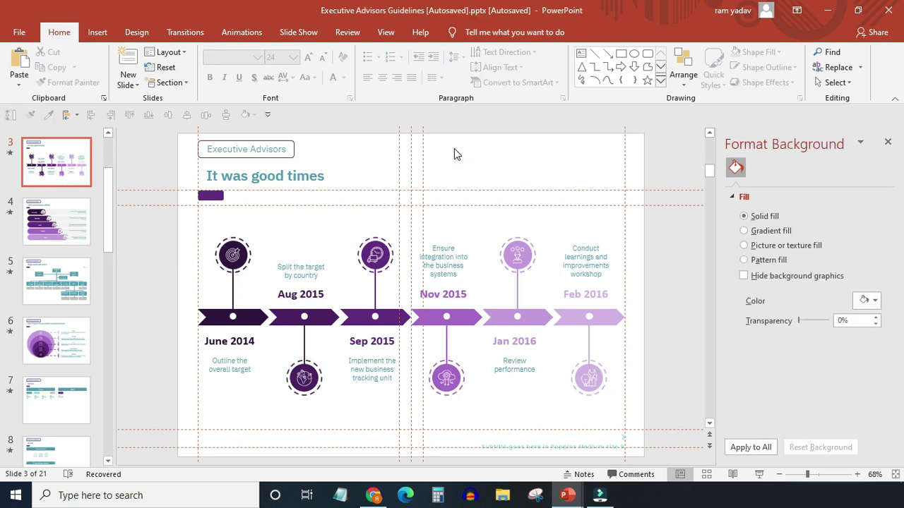
Hide the drawing guides on the timeline slide.
left_click(386, 32)
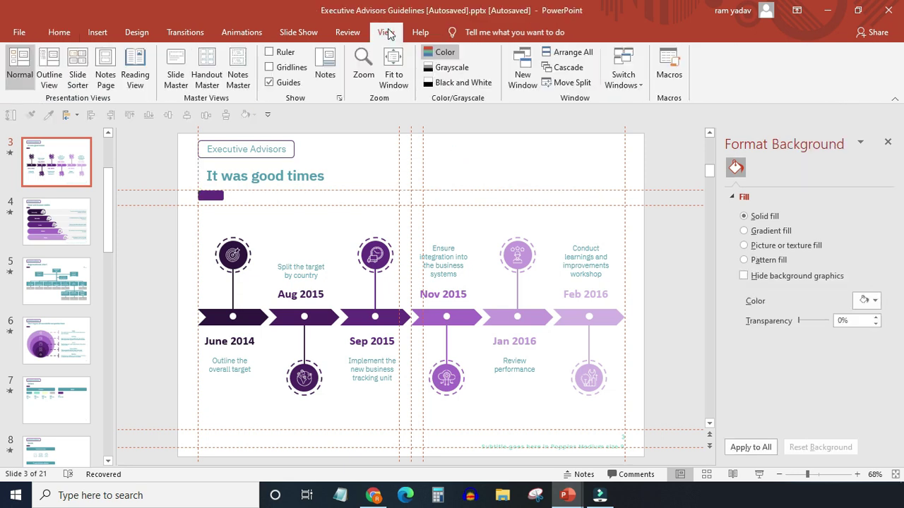
left_click(270, 83)
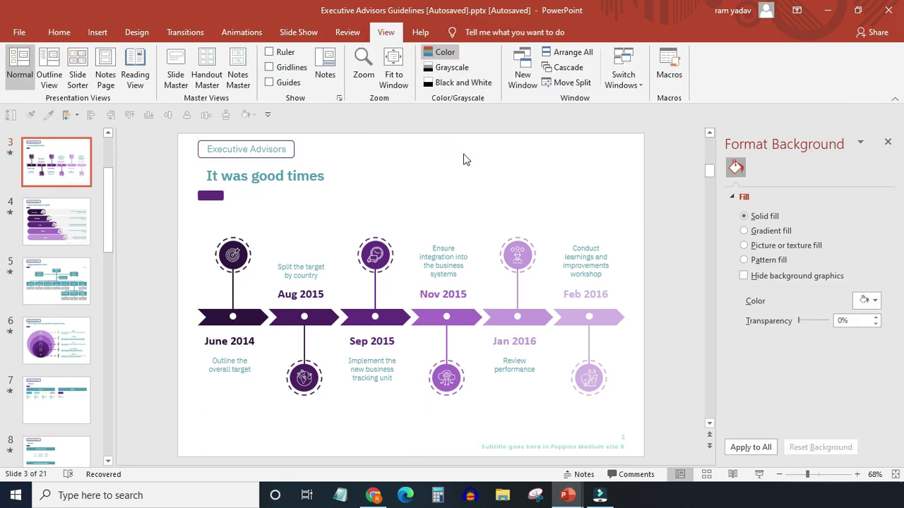
Delete the cover slide, the yellow slide-frame slide and every slide after "The 5 layers all successful companies have".
left_click_drag(109, 205, 108, 174)
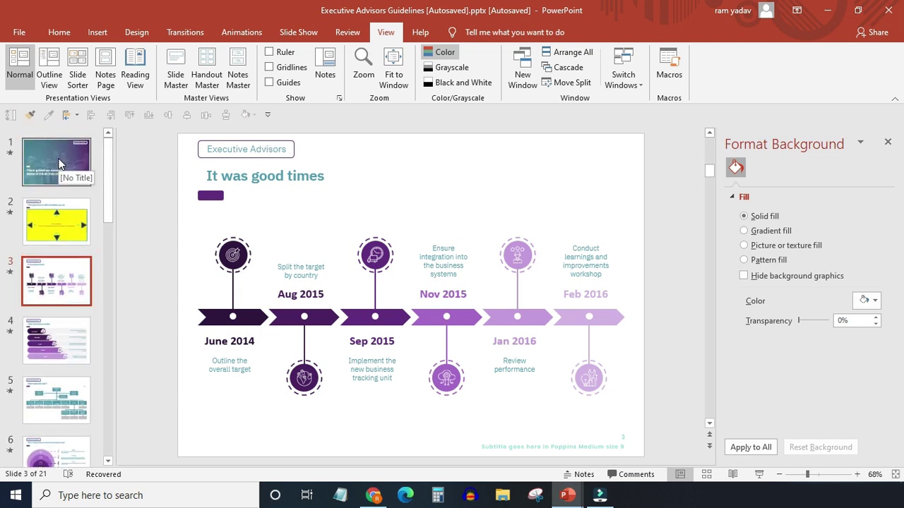
left_click(60, 164)
left_click(62, 211)
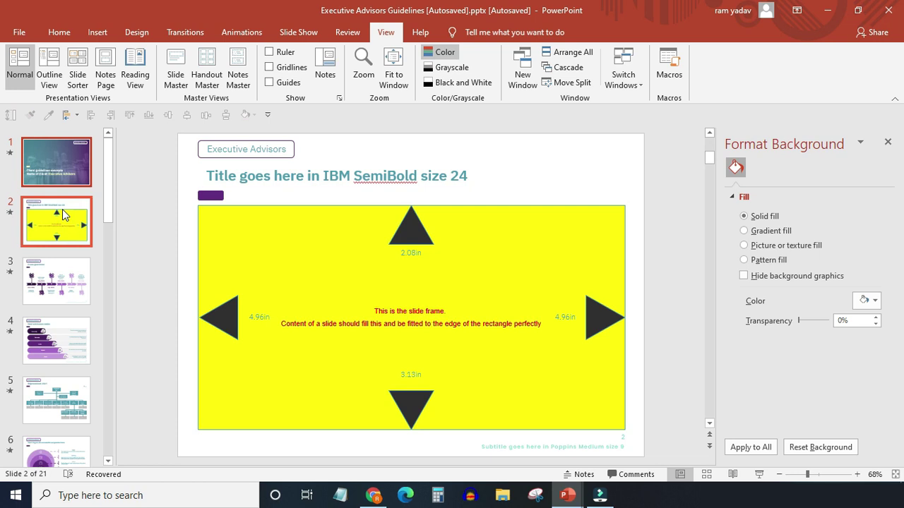
key("Delete")
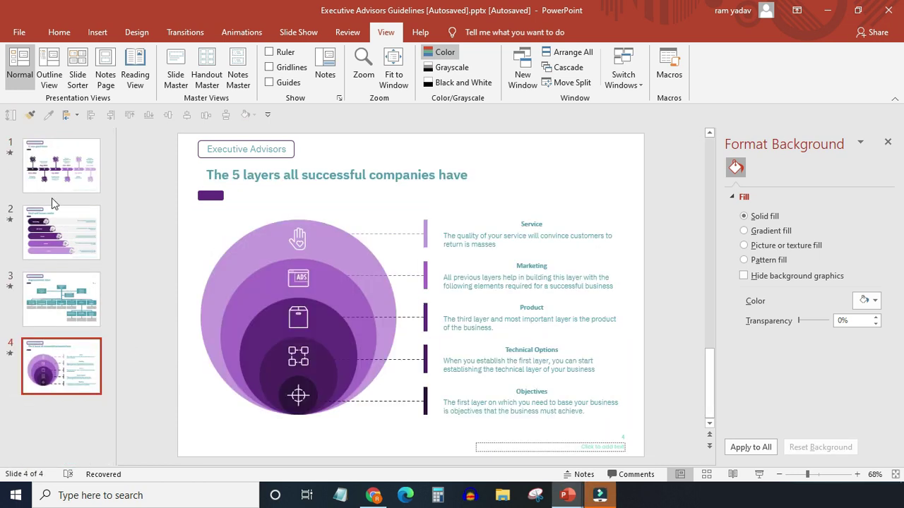
Play the slide show from the "It was good times" timeline slide.
left_click(63, 180)
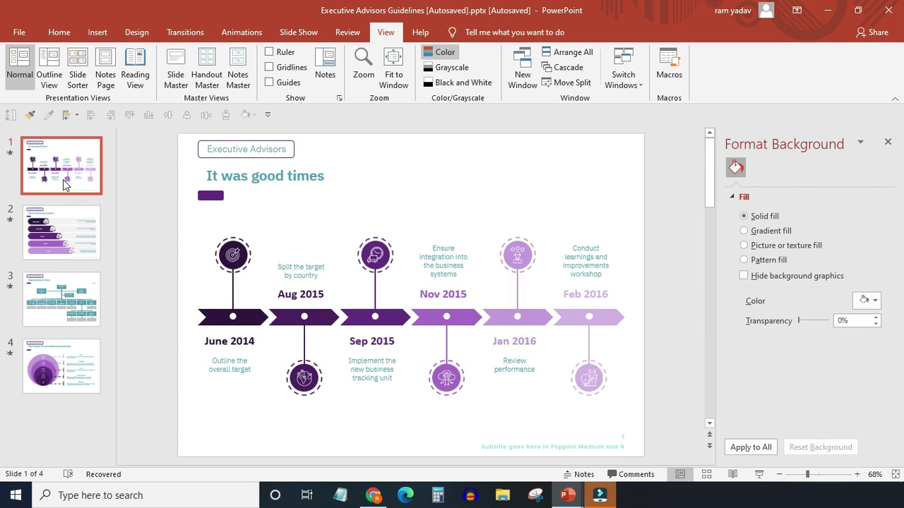
left_click(759, 474)
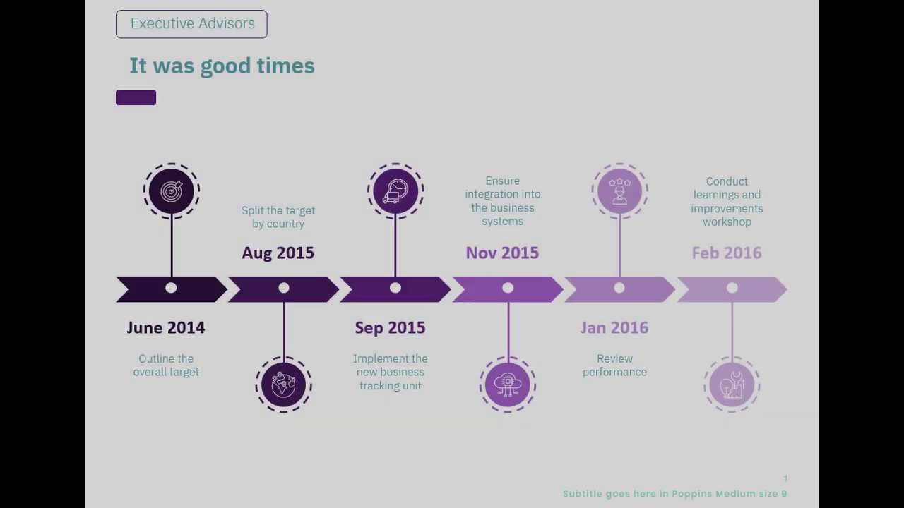